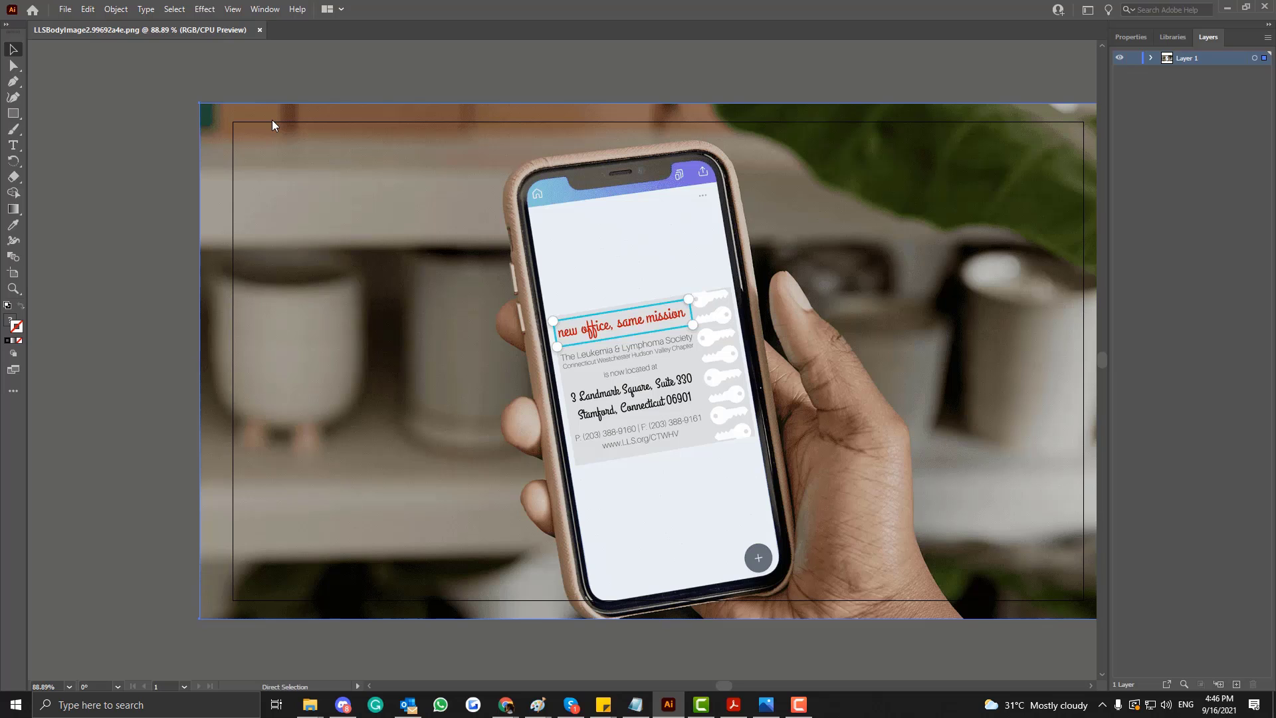
Create a new 1280 x 720 px CMYK document with two artboards.
{"action": "key", "text": "ctrl+minus"}
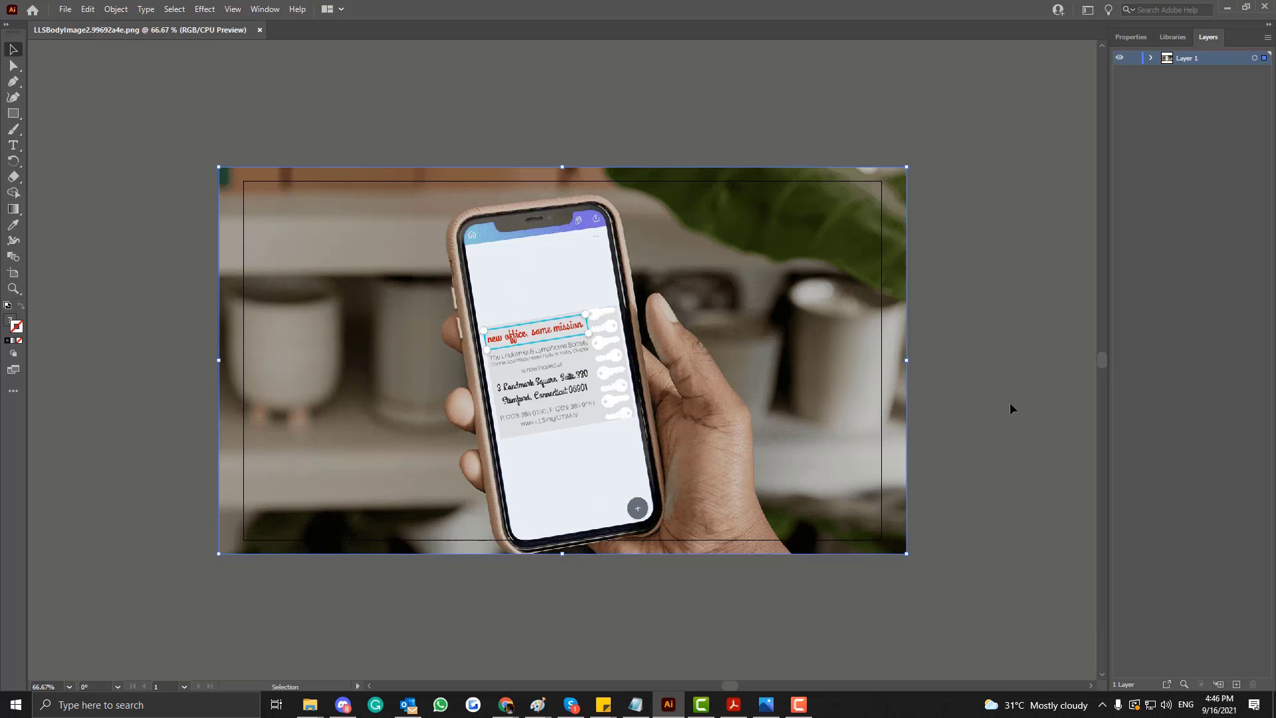
{"action": "left_click", "coordinate": [65, 9]}
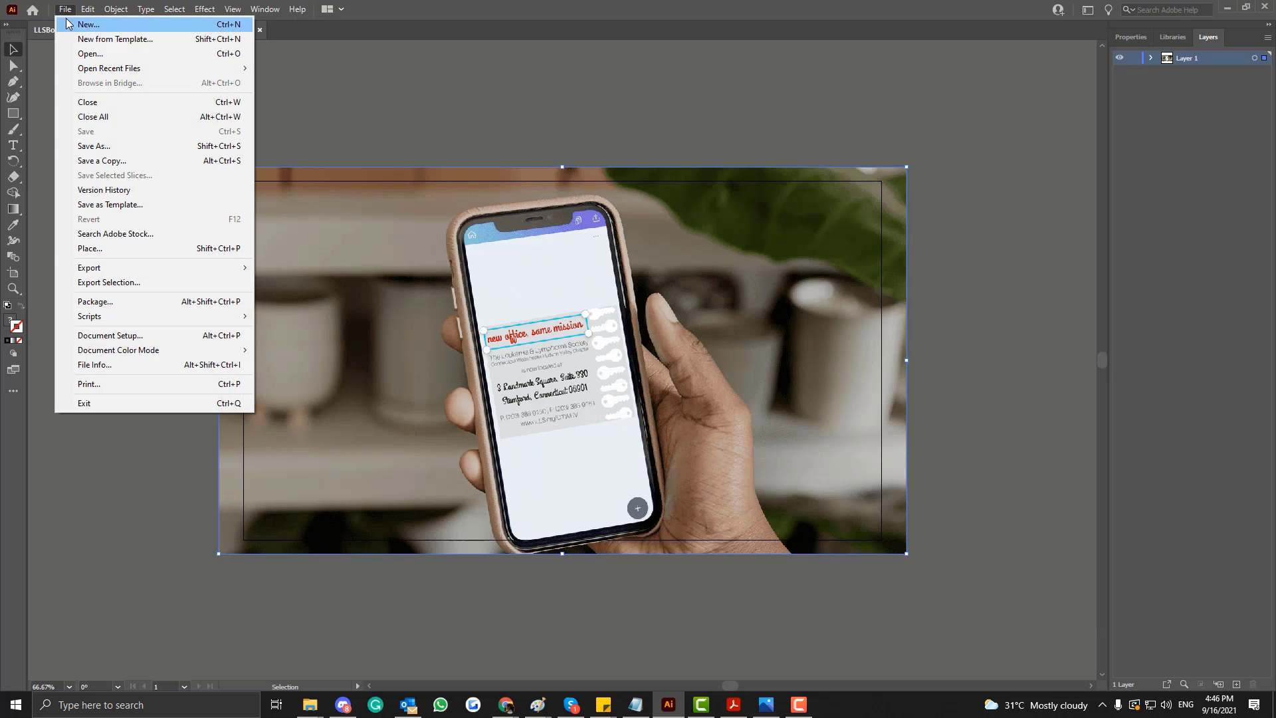
{"action": "left_click", "coordinate": [69, 24]}
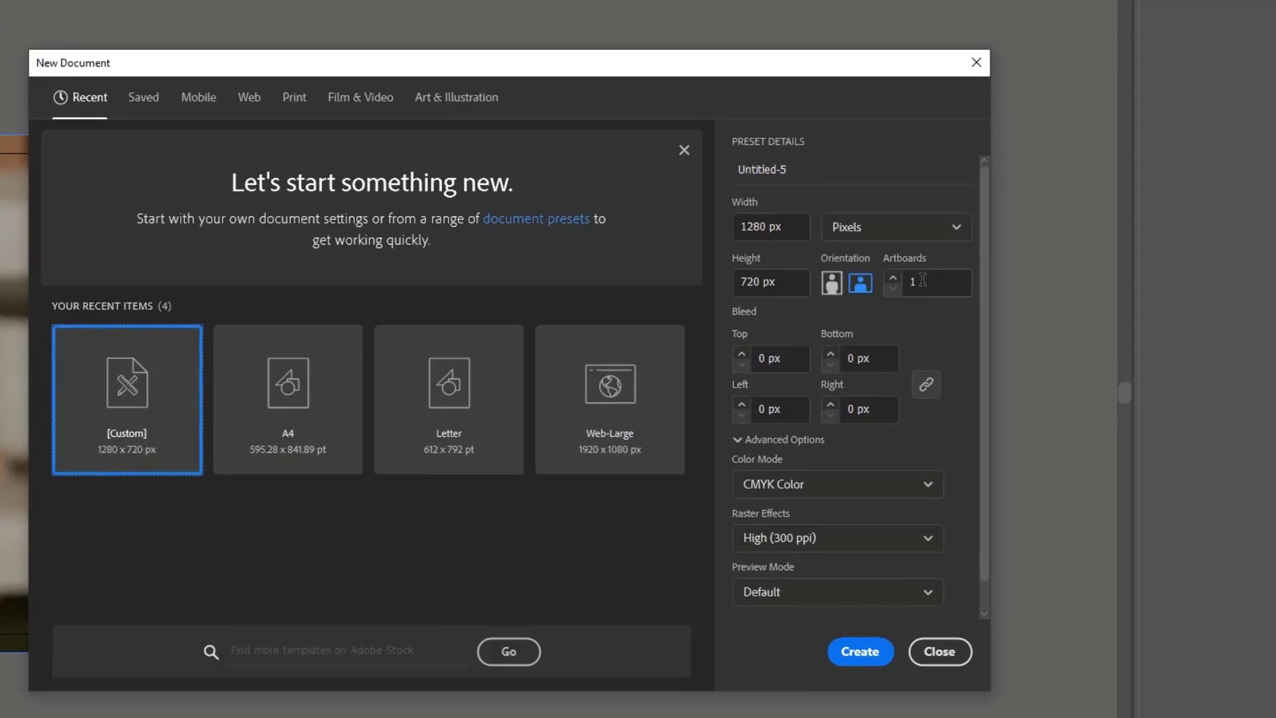
{"action": "left_click", "coordinate": [932, 276]}
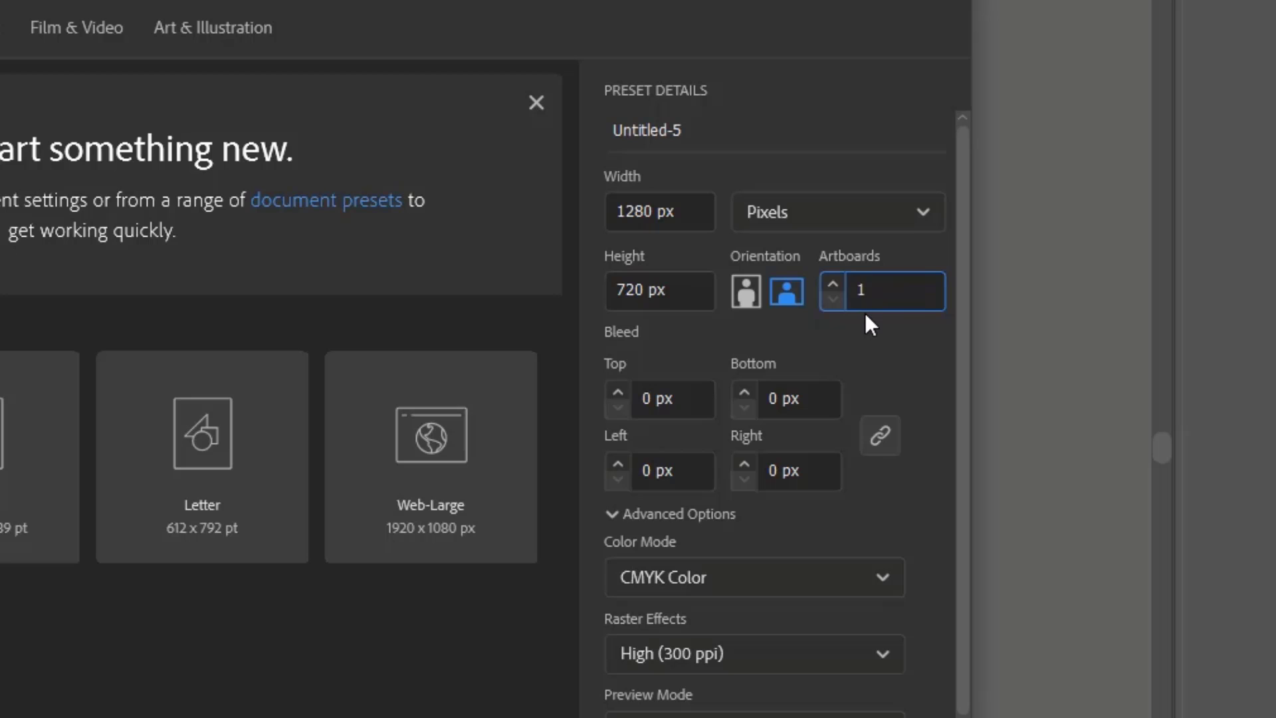
{"action": "left_click", "coordinate": [832, 285]}
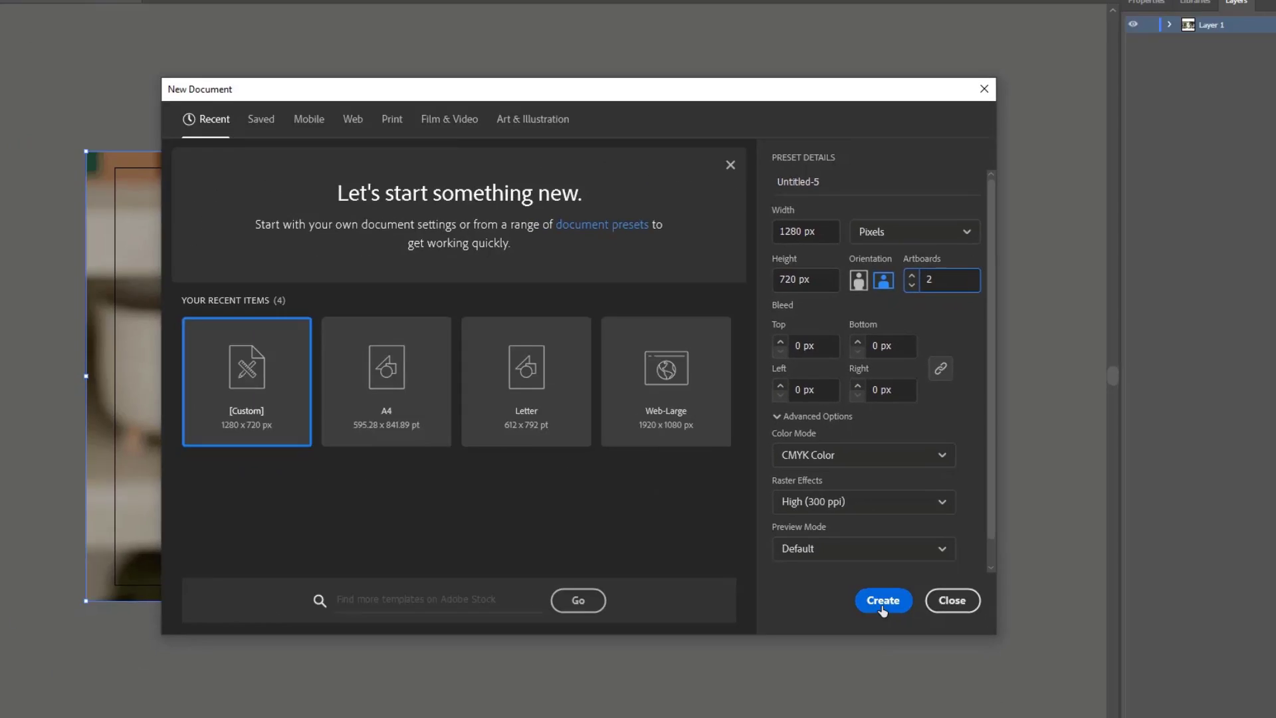
{"action": "left_click", "coordinate": [881, 602]}
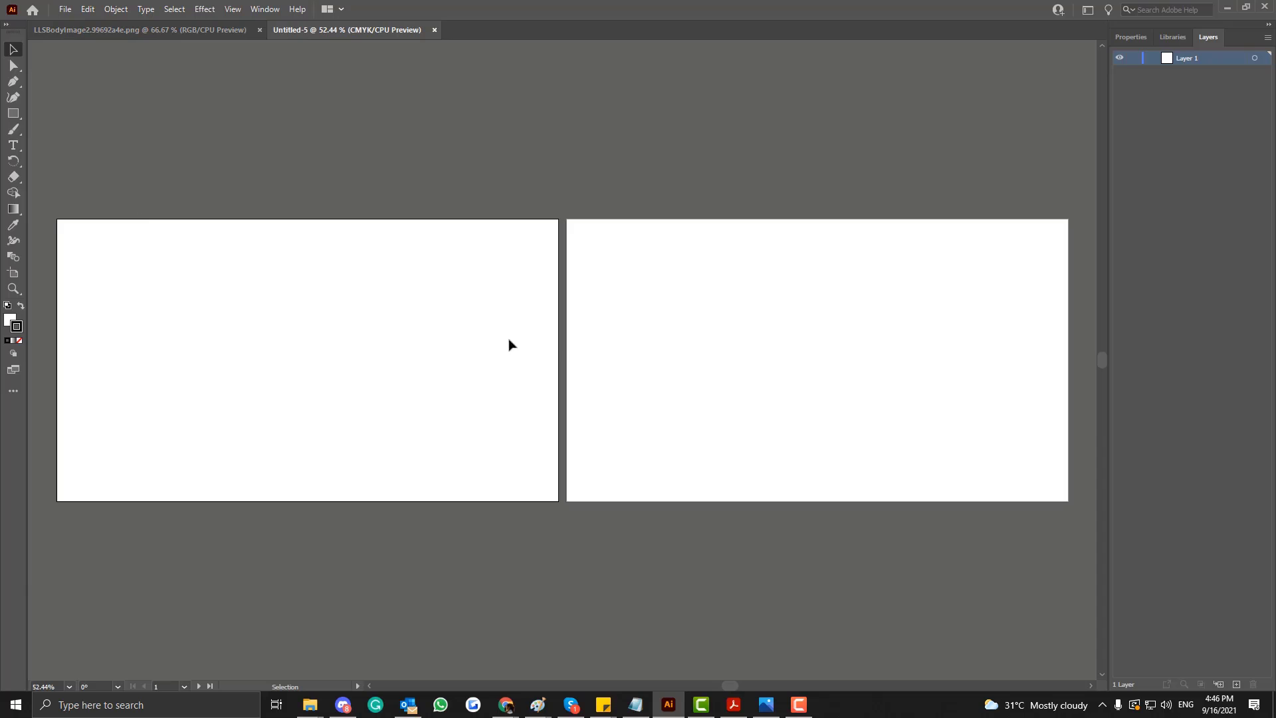
Narrow the first artboard to a portrait shape, move the second artboard closer to it, and reduce the second artboard's width.
{"action": "left_click", "coordinate": [13, 273]}
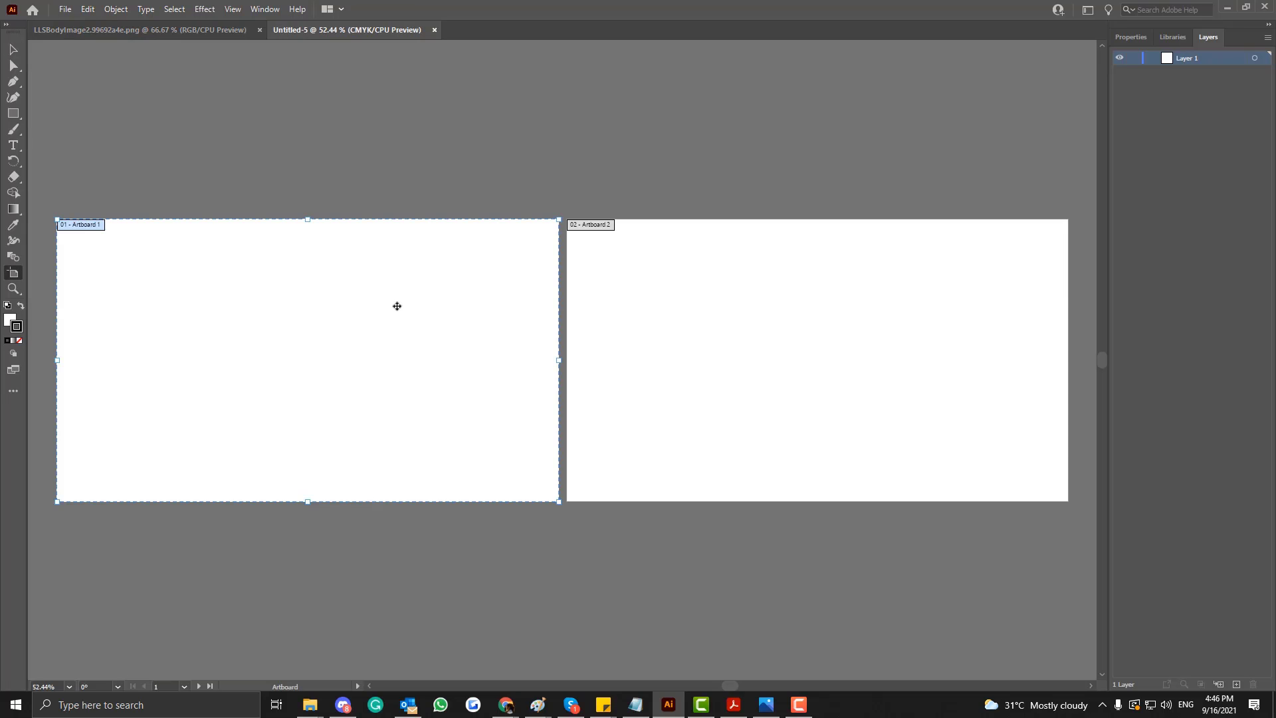
{"action": "left_click_drag", "start_coordinate": [557, 360], "coordinate": [358, 344]}
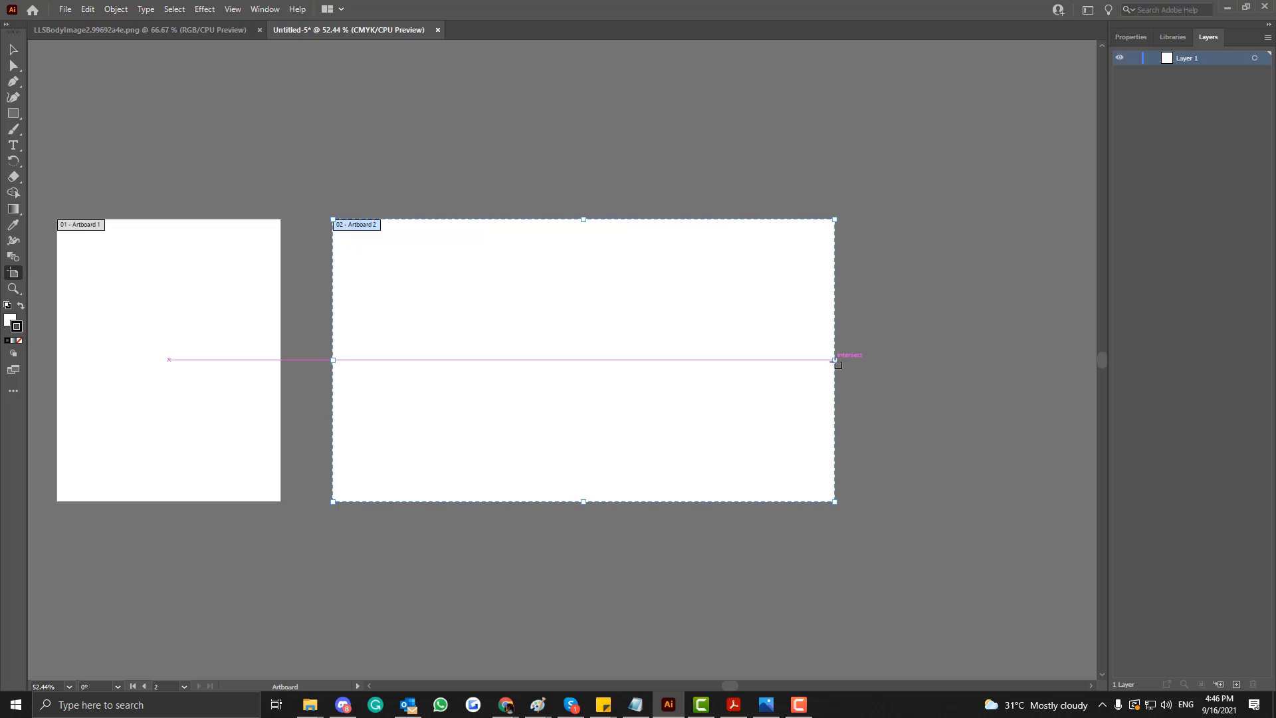
{"action": "left_click_drag", "start_coordinate": [835, 359], "coordinate": [740, 360]}
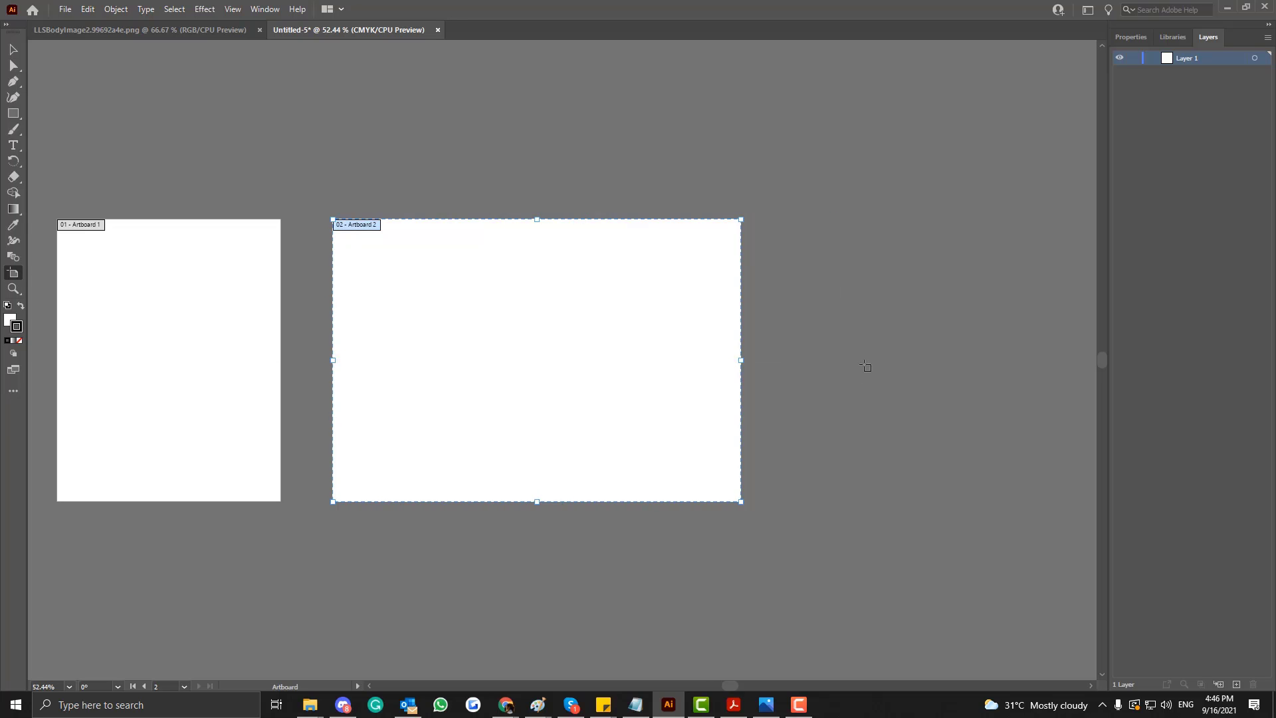
Copy the phone photo from LLSBodyImage2.99692a4e.png onto the second artboard of the new document and dismiss the floating source window.
{"action": "left_click", "coordinate": [194, 31]}
{"action": "left_click_drag", "start_coordinate": [194, 31], "coordinate": [303, 387]}
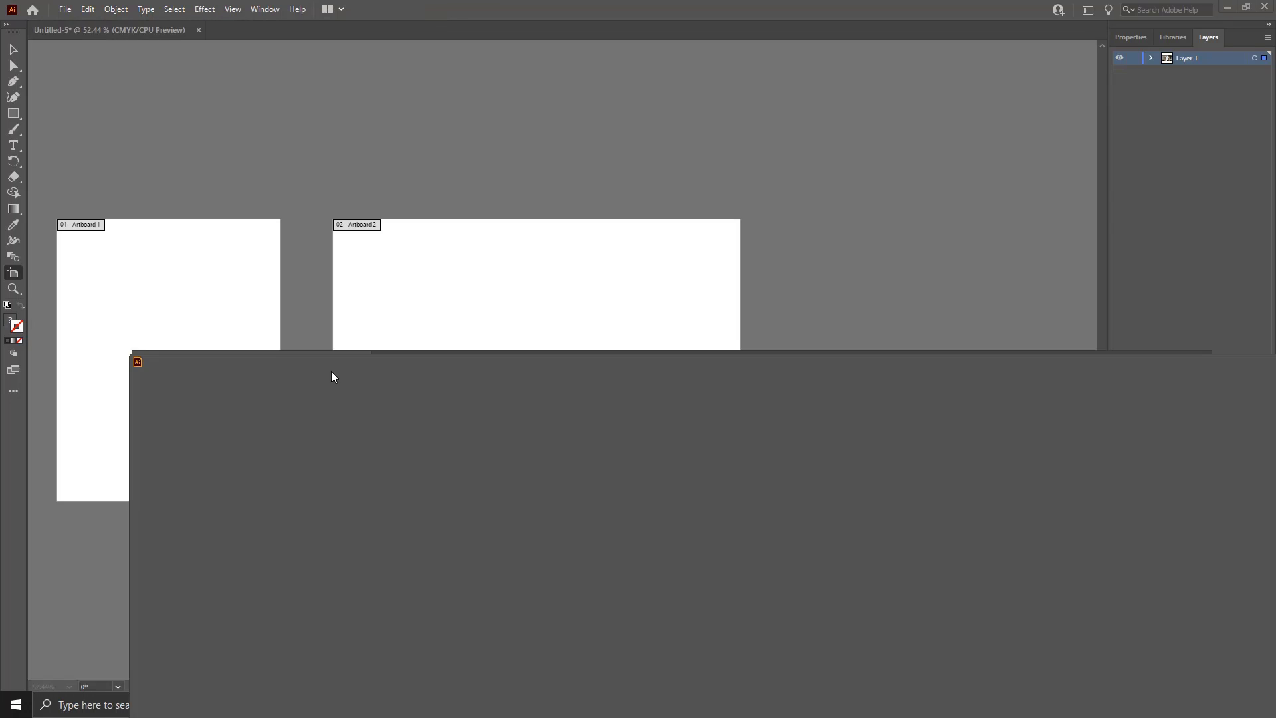
{"action": "left_click", "coordinate": [16, 56]}
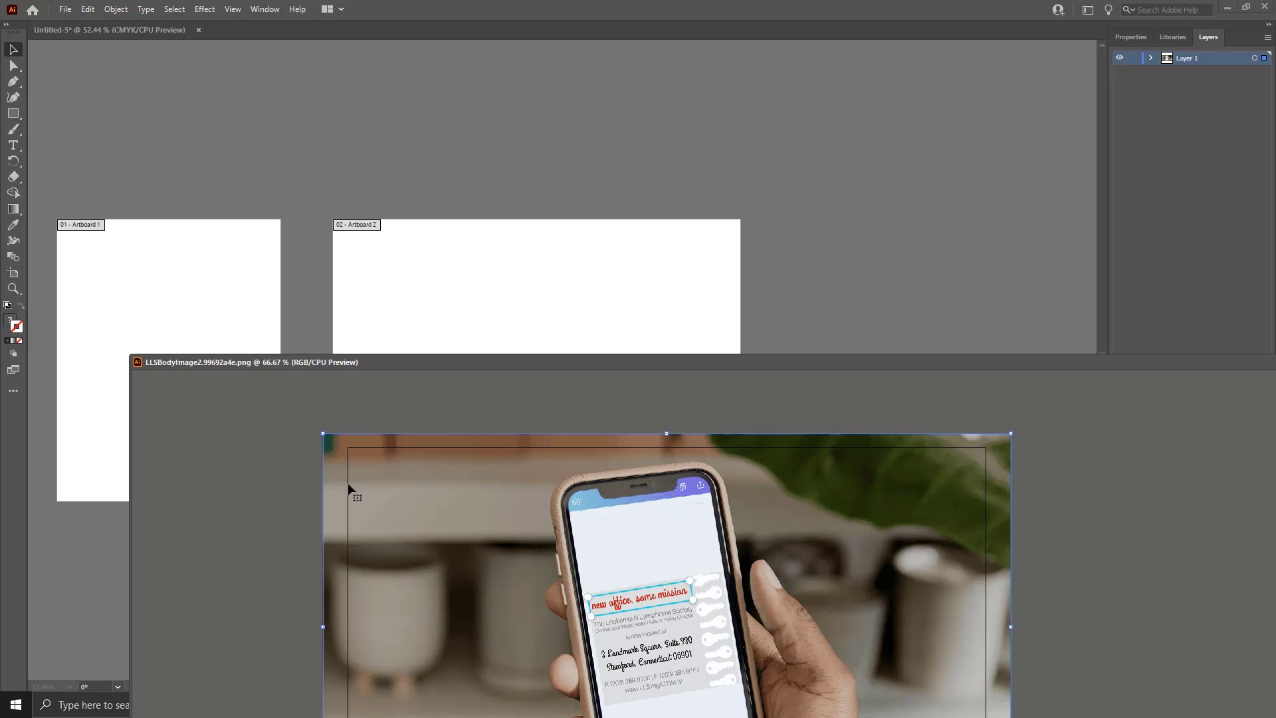
{"action": "left_click_drag", "start_coordinate": [347, 490], "coordinate": [394, 263]}
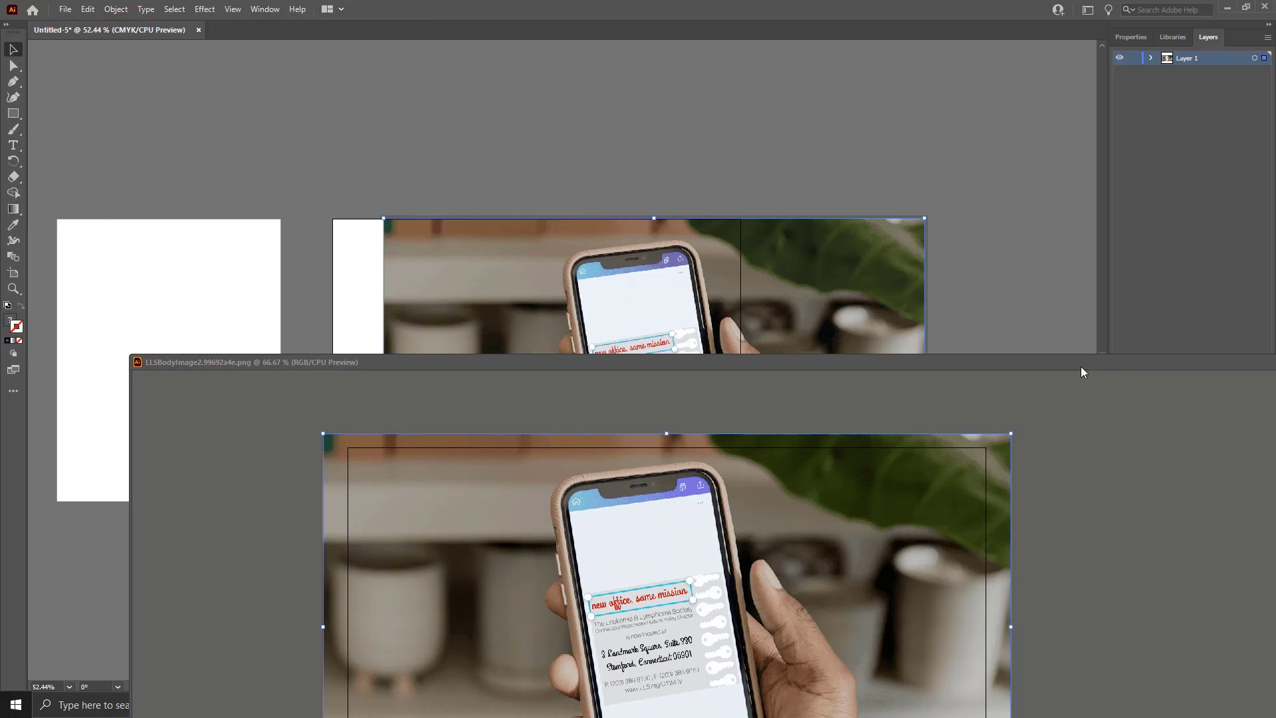
{"action": "left_click_drag", "start_coordinate": [1080, 365], "coordinate": [837, 366]}
{"action": "left_click", "coordinate": [1155, 362]}
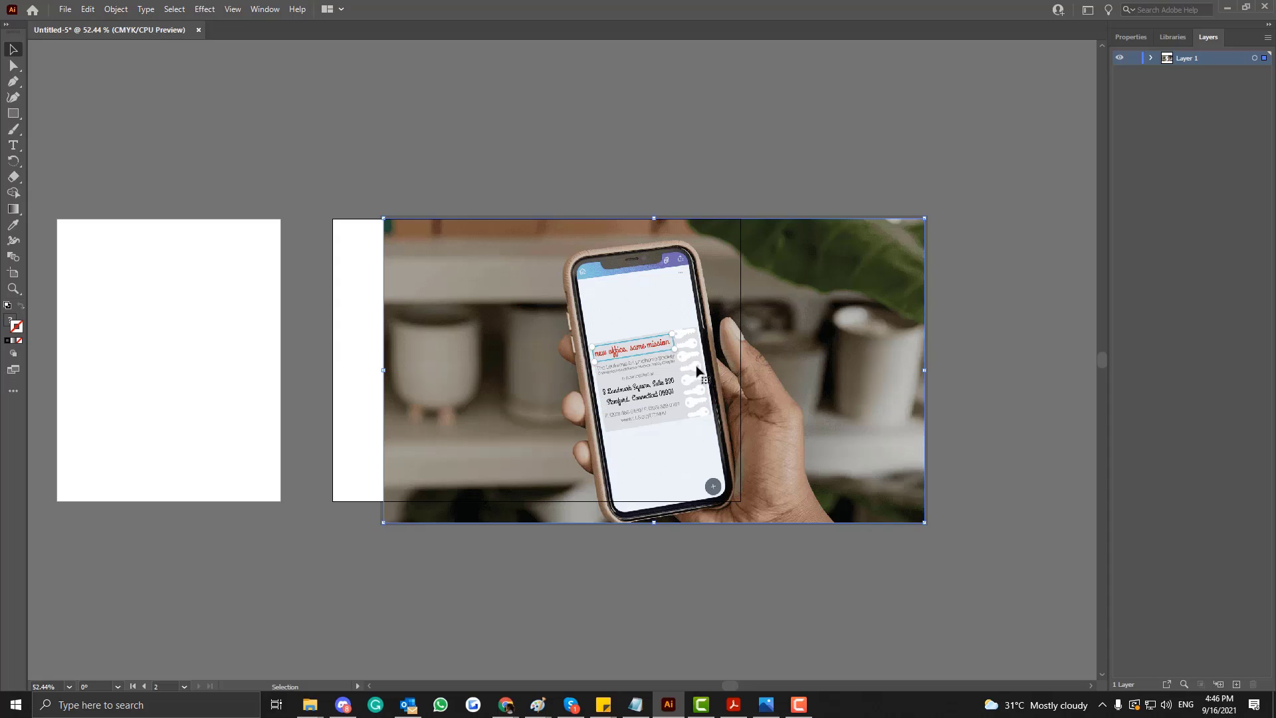
Position the photo so it covers the whole second artboard, and place a level duplicate of it over the first artboard.
{"action": "left_click_drag", "start_coordinate": [697, 370], "coordinate": [635, 346]}
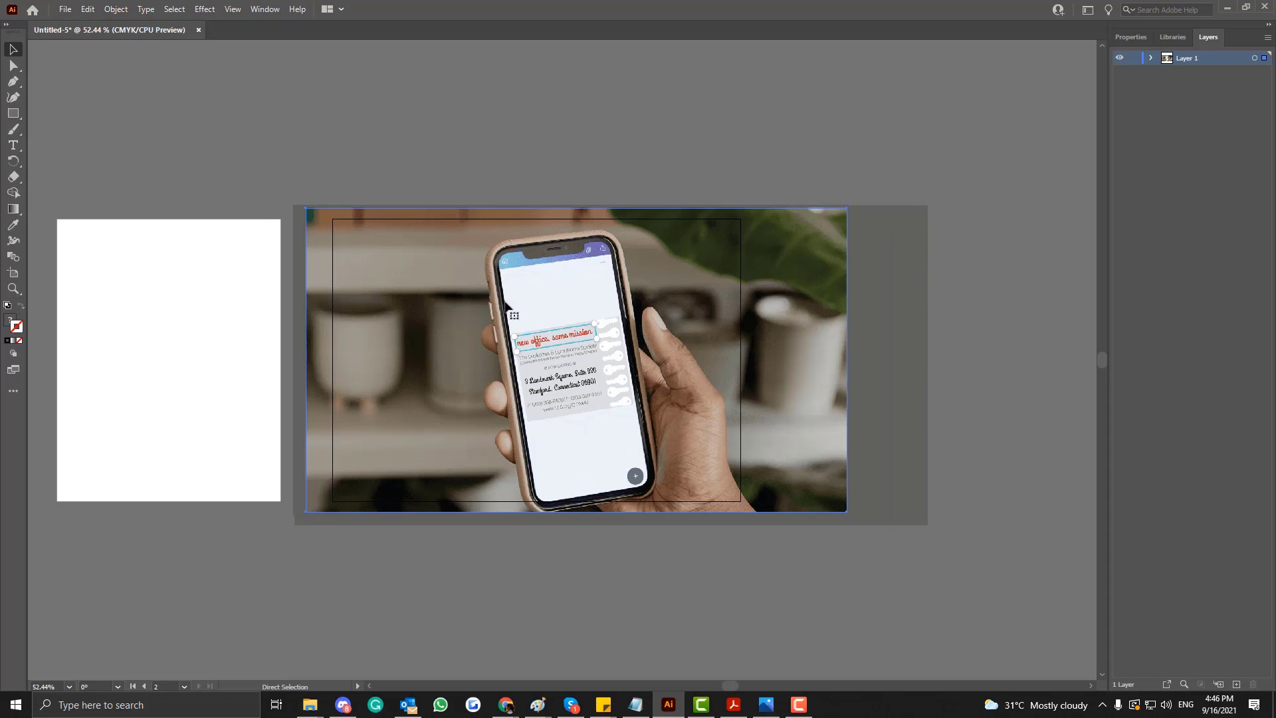
{"action": "key", "text": "ctrl+minus"}
{"action": "key", "text": "ctrl+minus"}
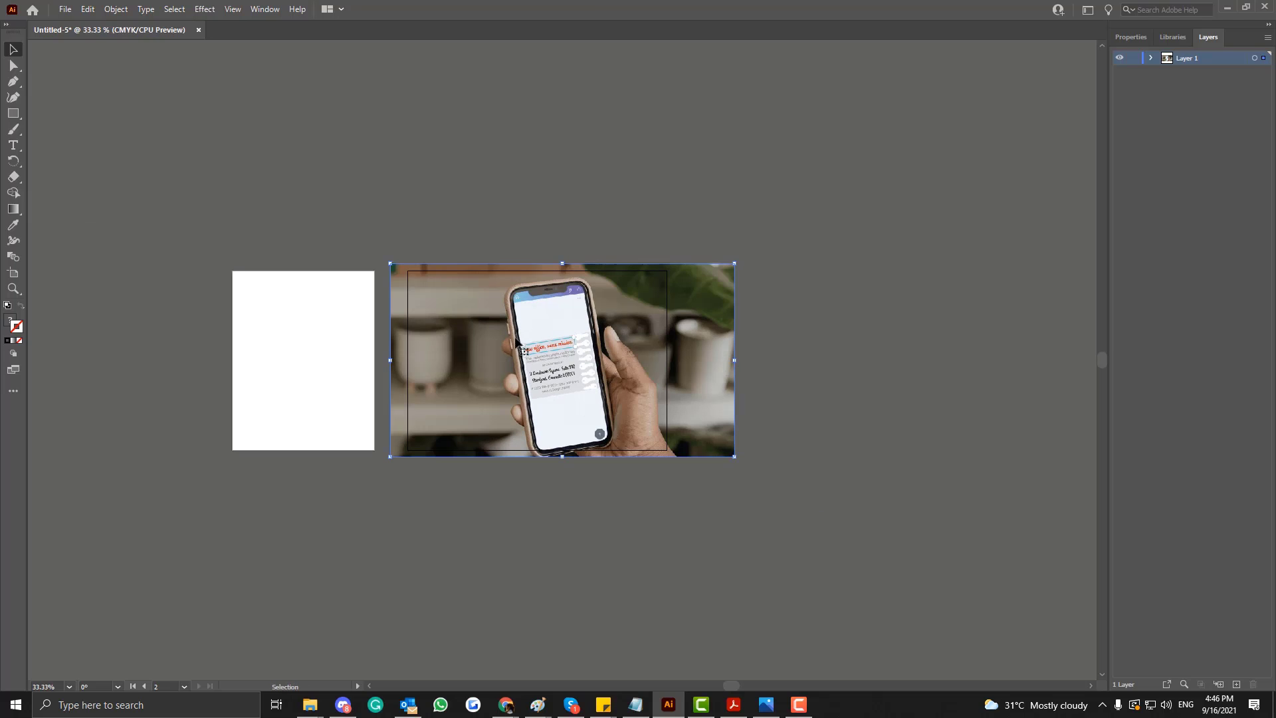
{"action": "left_click_drag", "start_coordinate": [517, 342], "coordinate": [286, 346]}
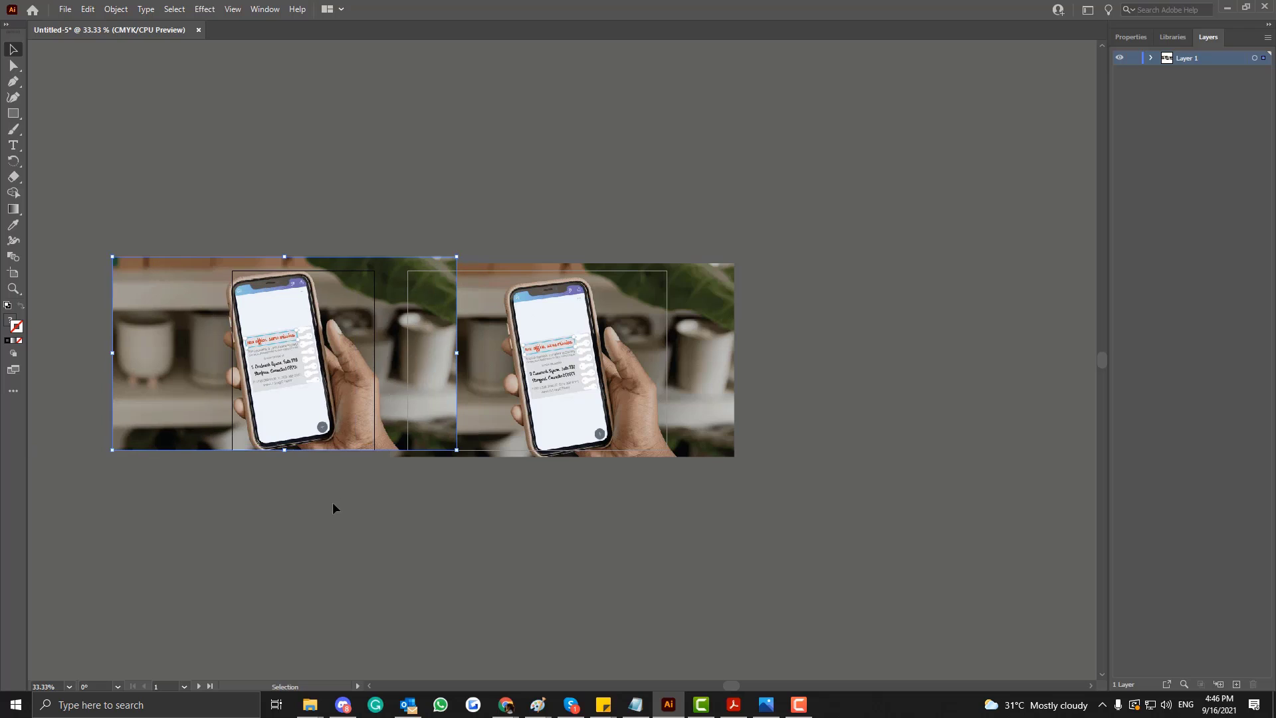
{"action": "left_click_drag", "start_coordinate": [338, 388], "coordinate": [339, 395]}
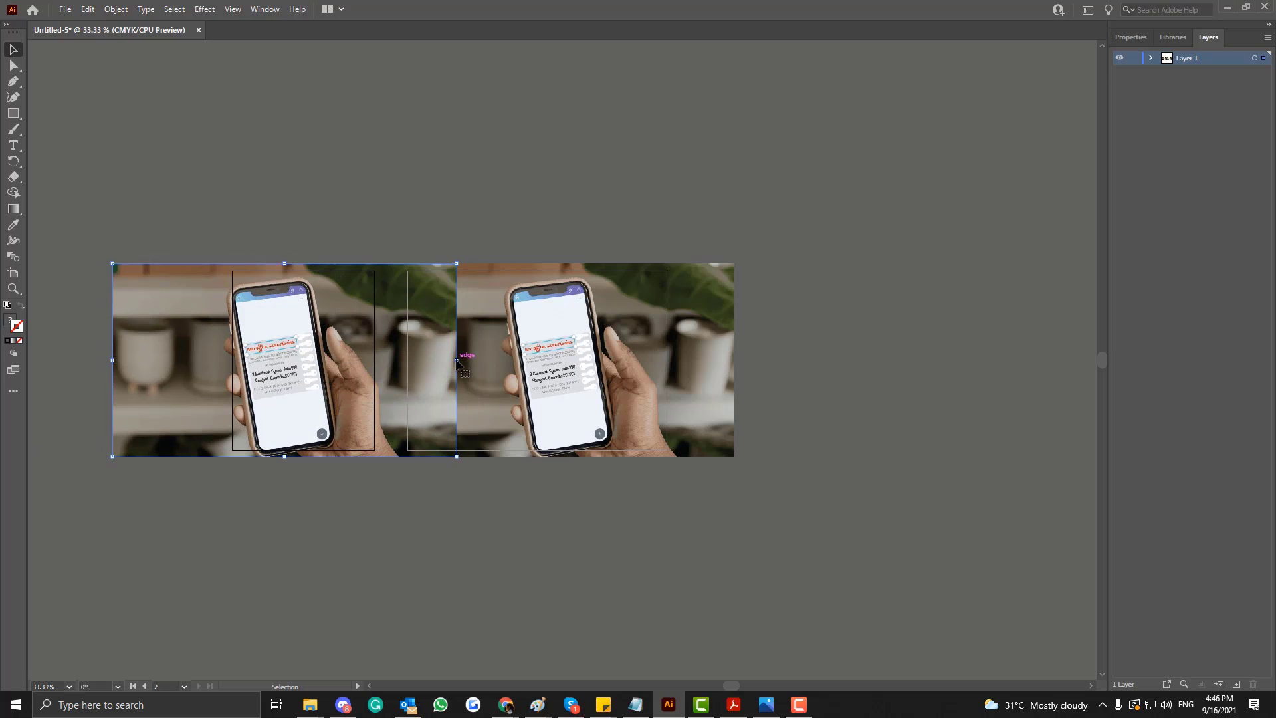
Try squeezing the first artboard's photo copy horizontally, and undo the distortion.
{"action": "left_click_drag", "start_coordinate": [456, 359], "coordinate": [332, 359]}
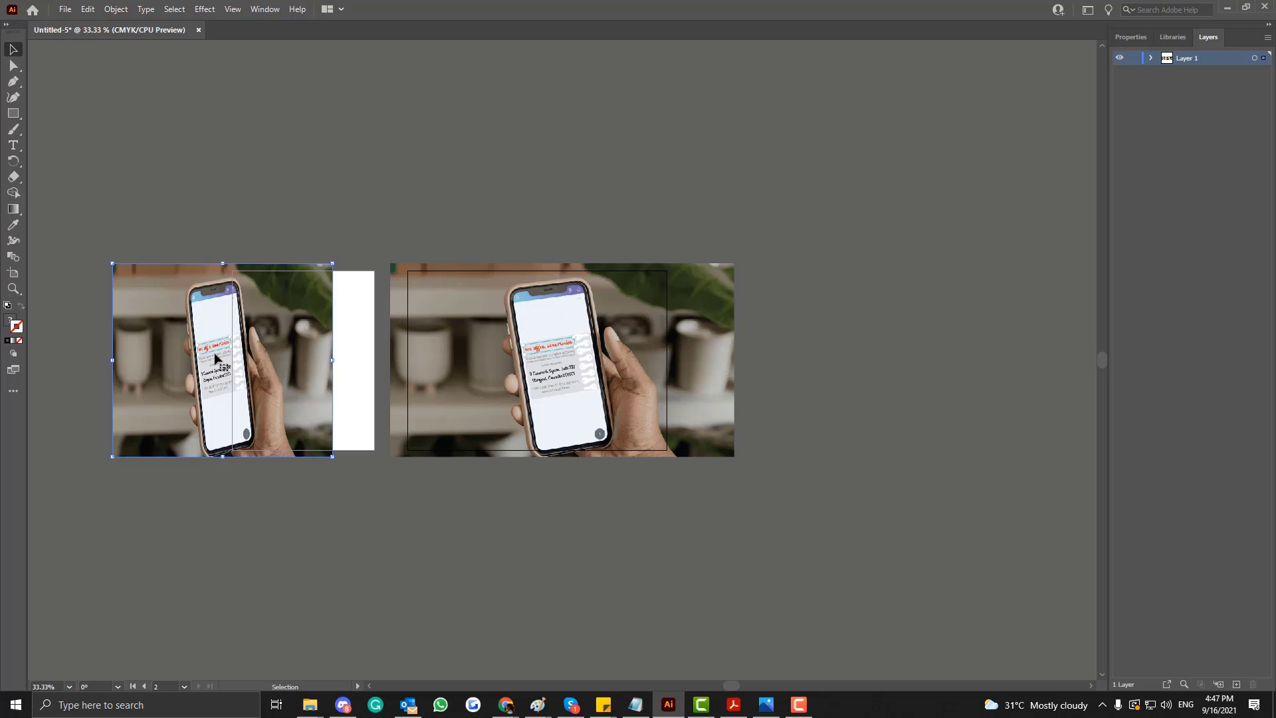
{"action": "key", "text": "ctrl+z"}
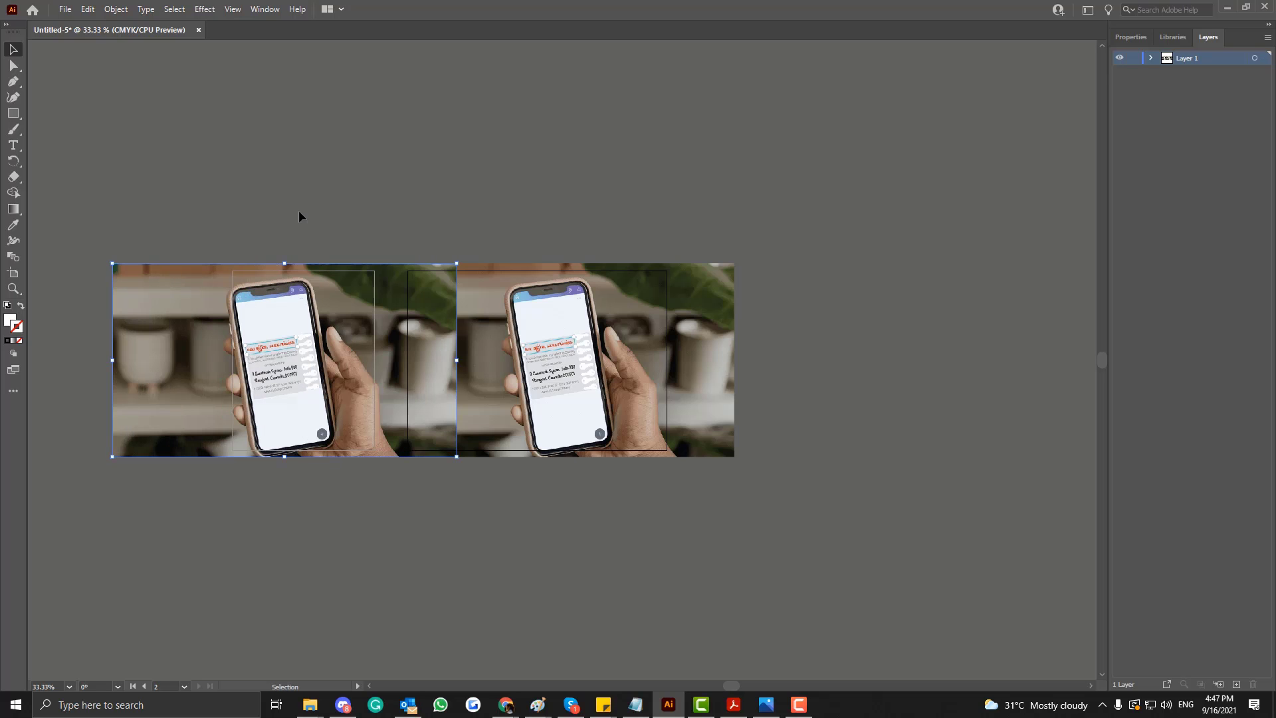
{"action": "left_click", "coordinate": [273, 346]}
{"action": "left_click", "coordinate": [548, 358]}
{"action": "left_click", "coordinate": [867, 371]}
Move the photo copy clear above the first artboard and draw a white rectangle without stroke that exactly covers the second artboard.
{"action": "left_click_drag", "start_coordinate": [281, 377], "coordinate": [222, 167]}
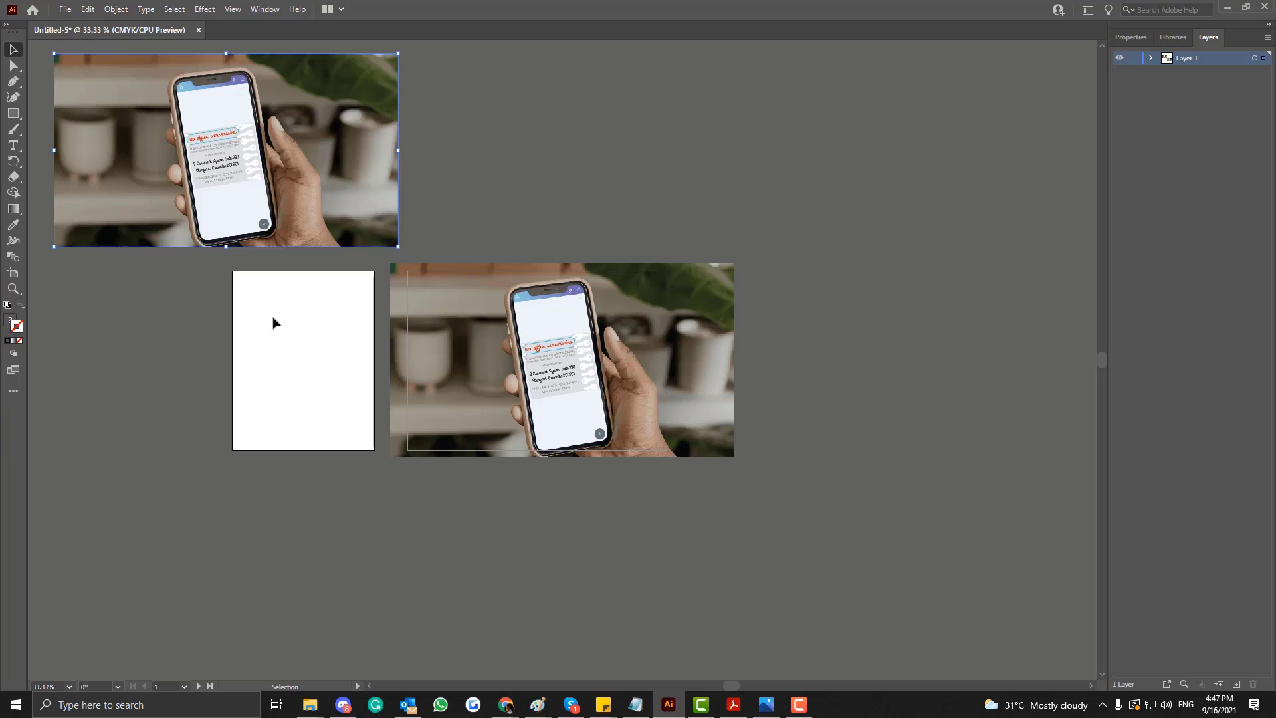
{"action": "left_click", "coordinate": [569, 364]}
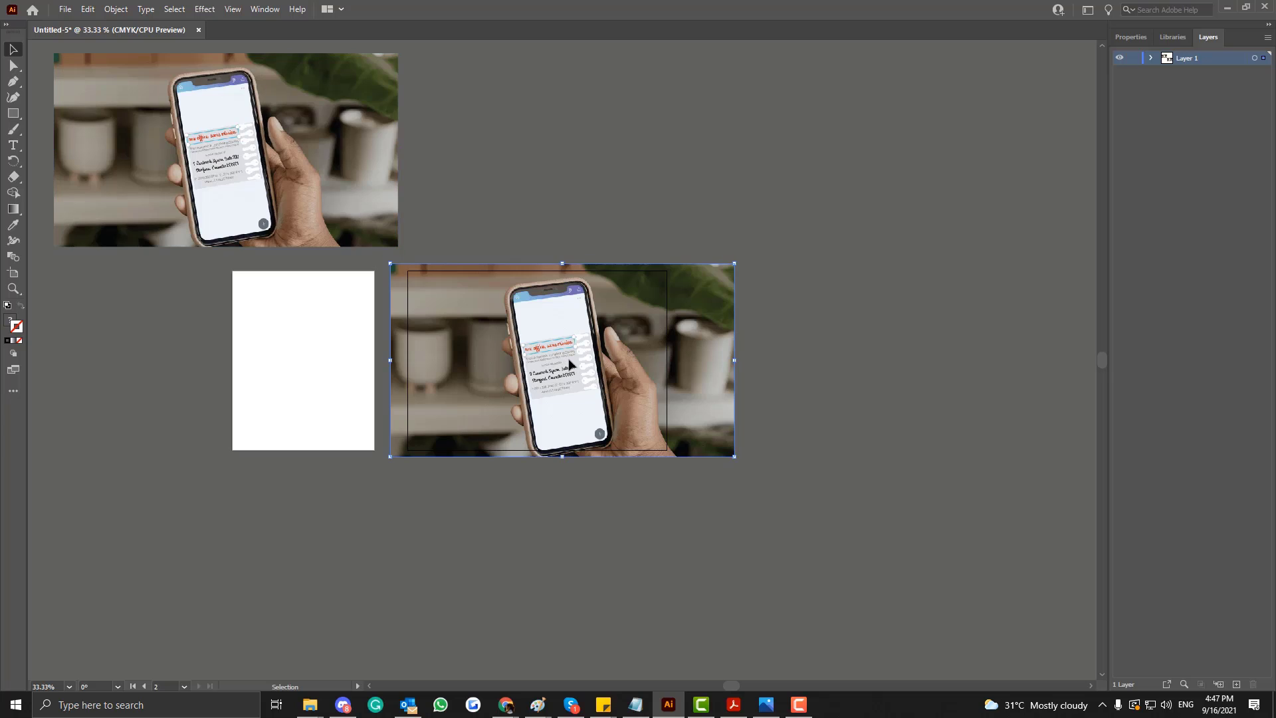
{"action": "left_click", "coordinate": [13, 113]}
{"action": "left_click_drag", "start_coordinate": [407, 270], "coordinate": [667, 450]}
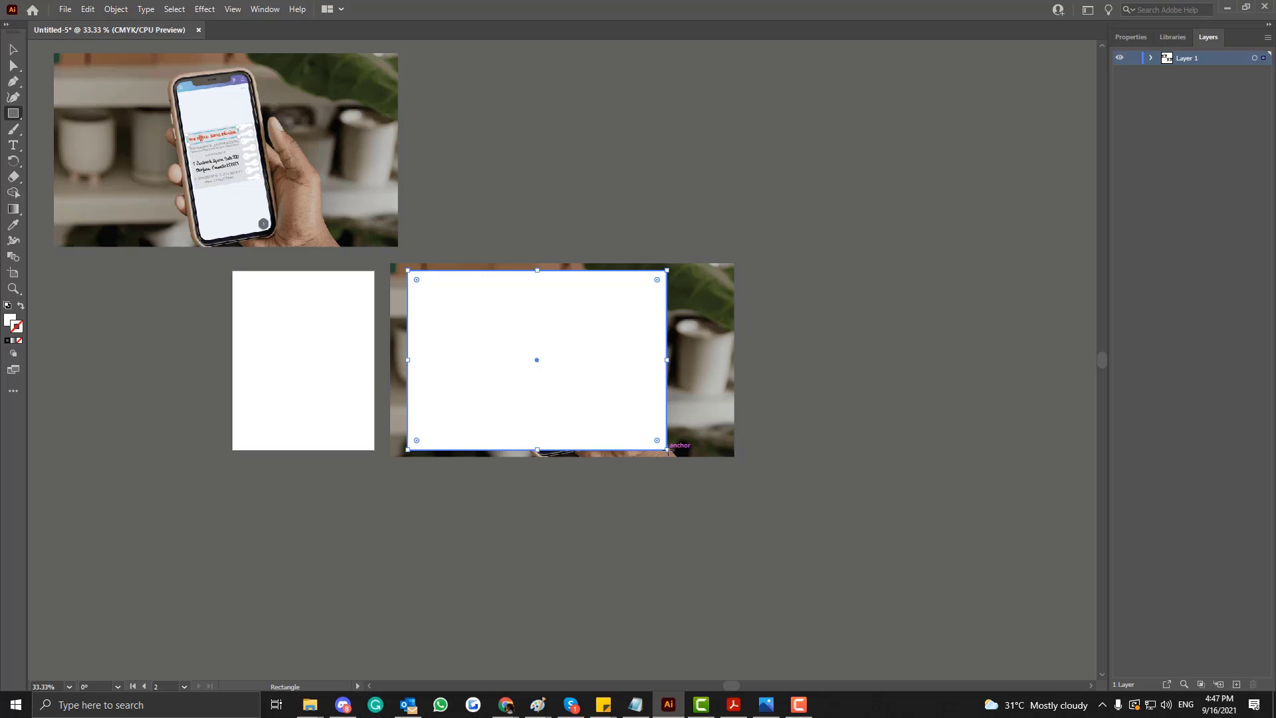
{"action": "left_click", "coordinate": [13, 52]}
{"action": "left_click", "coordinate": [362, 505]}
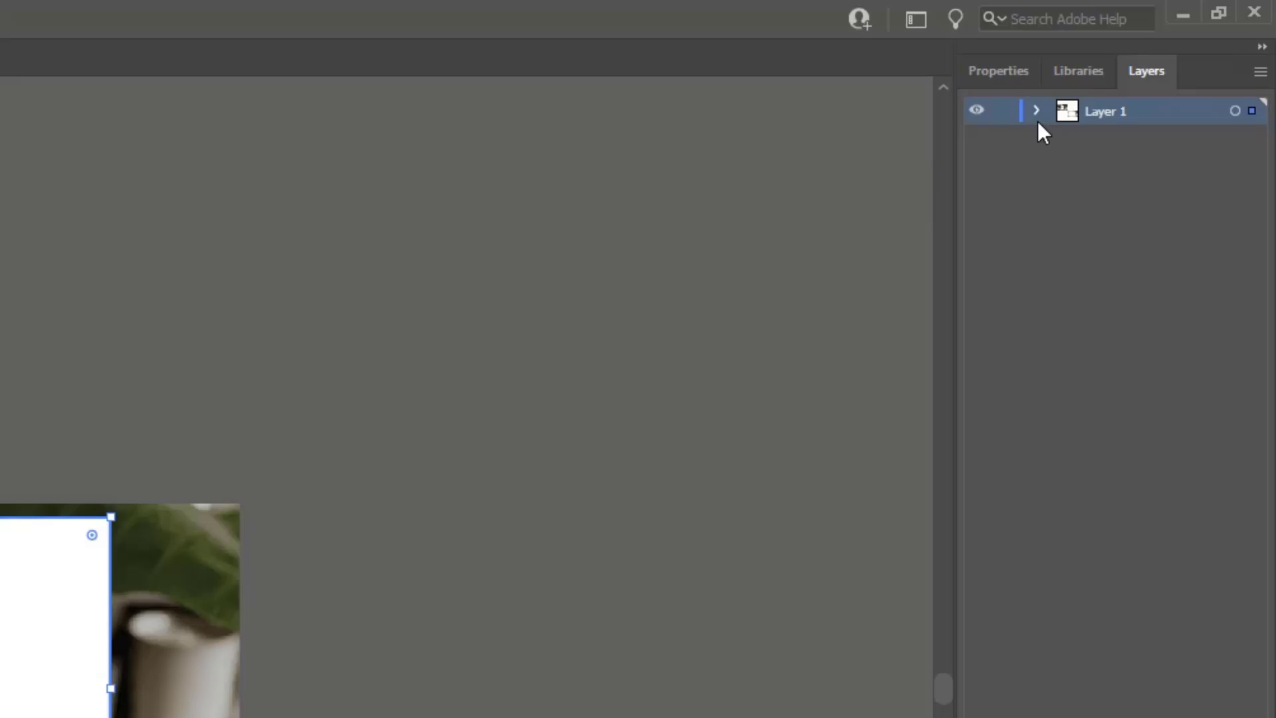
Add a new layer above Layer 1 and move the rectangle and the upper image into it.
{"action": "left_click", "coordinate": [1151, 58]}
{"action": "left_click", "coordinate": [1205, 74]}
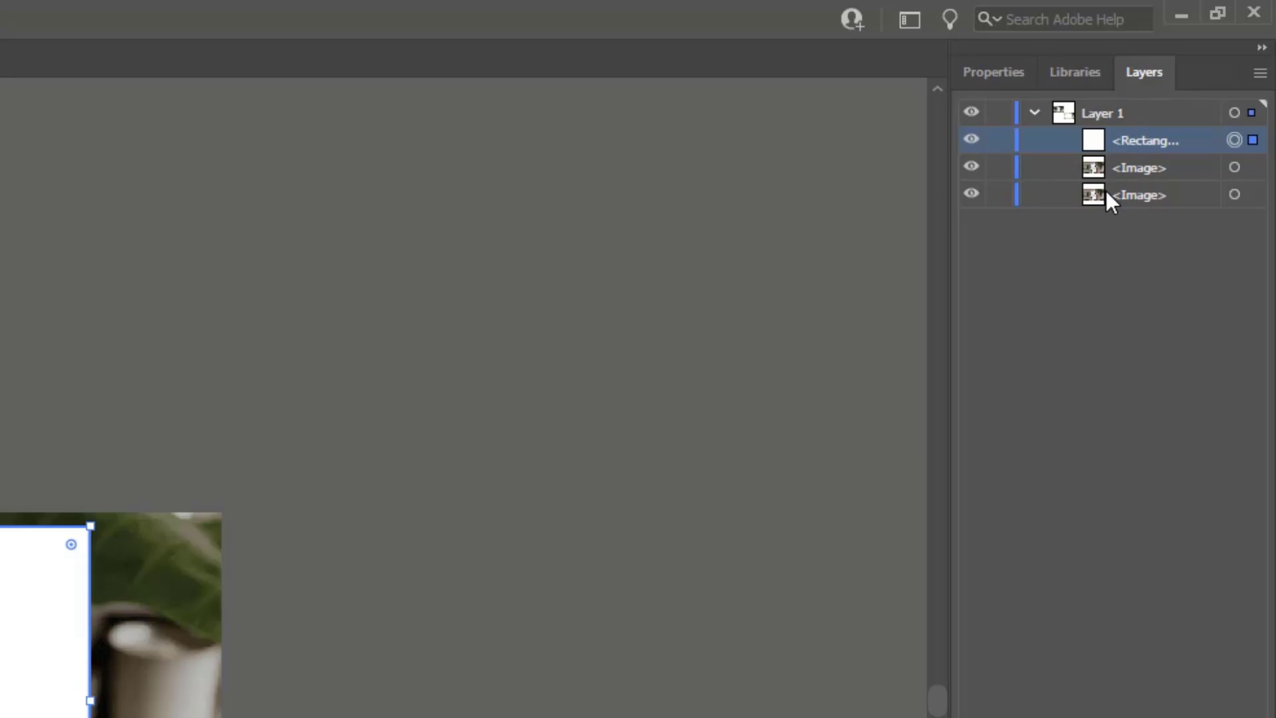
{"action": "left_click", "coordinate": [1116, 170]}
{"action": "left_click", "coordinate": [186, 708]}
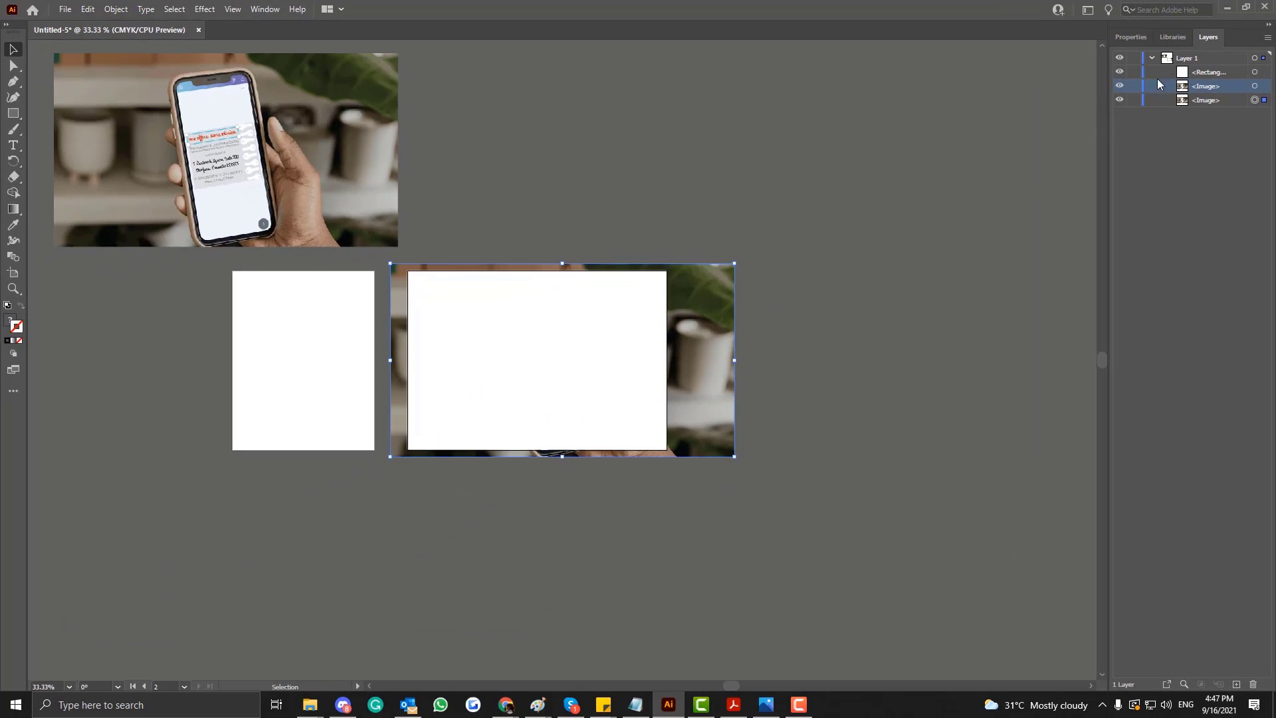
{"action": "left_click", "coordinate": [1200, 72], "text": "shift"}
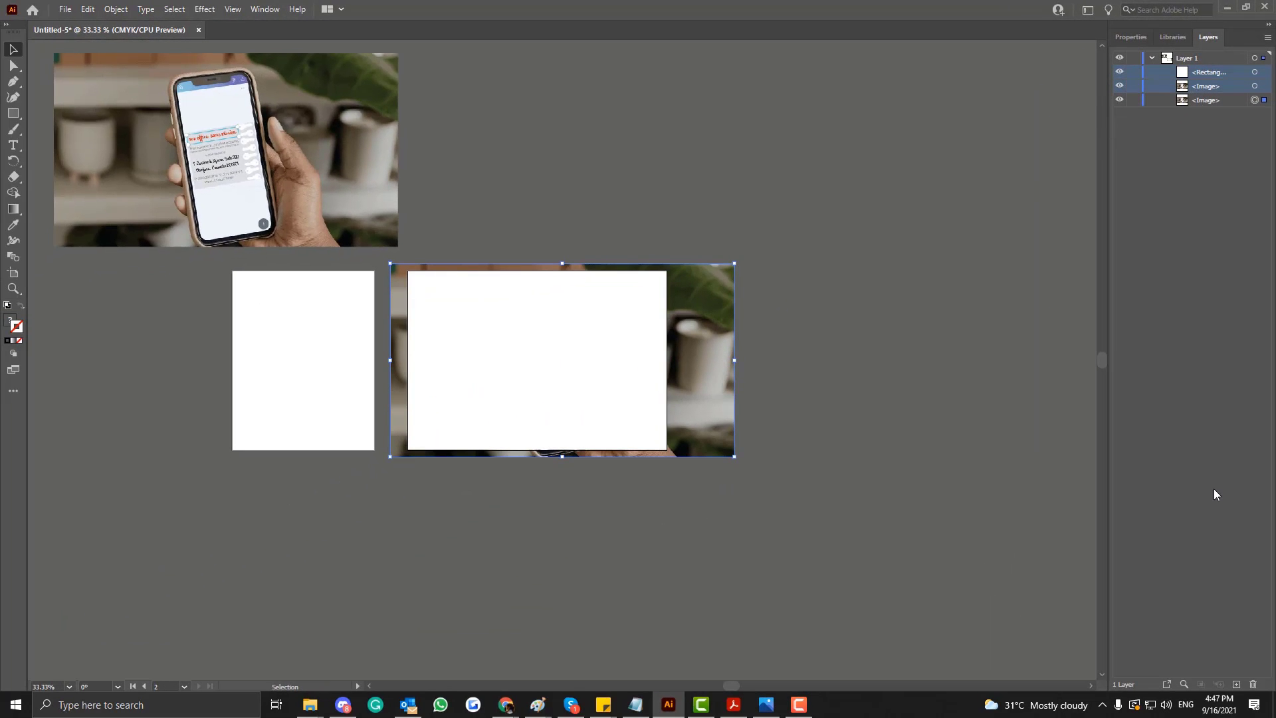
{"action": "left_click", "coordinate": [1236, 683]}
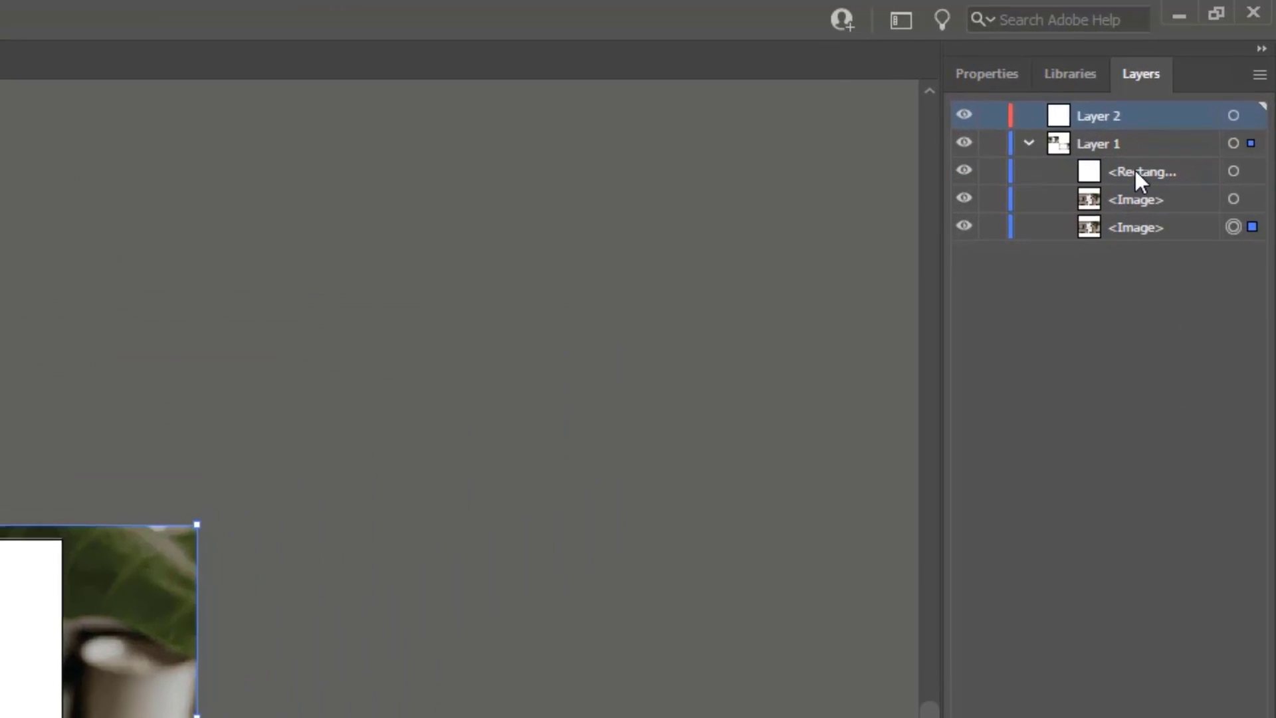
{"action": "left_click_drag", "start_coordinate": [1180, 121], "coordinate": [1145, 78]}
{"action": "left_click_drag", "start_coordinate": [1127, 172], "coordinate": [1092, 121]}
{"action": "left_click_drag", "start_coordinate": [1124, 174], "coordinate": [1091, 118]}
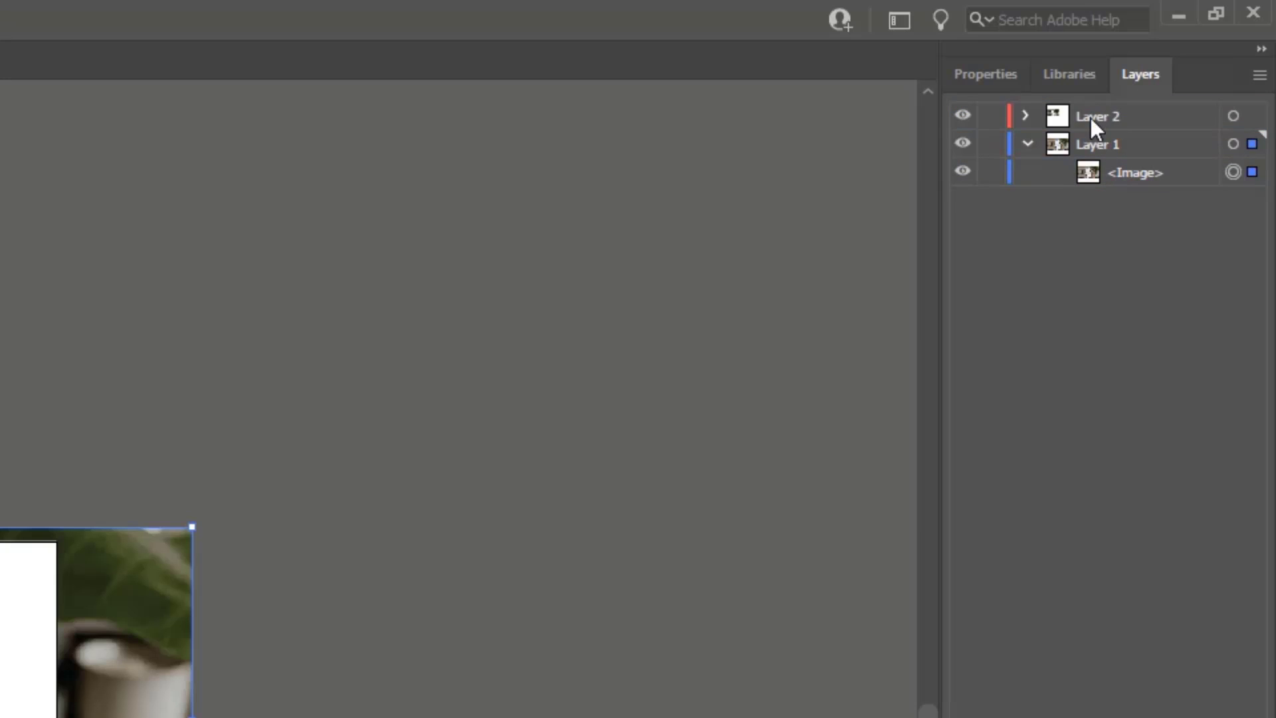
Rename the new upper layer as Artboart2.
{"action": "double_click", "coordinate": [1091, 115]}
{"action": "type", "text": "Artboa"}
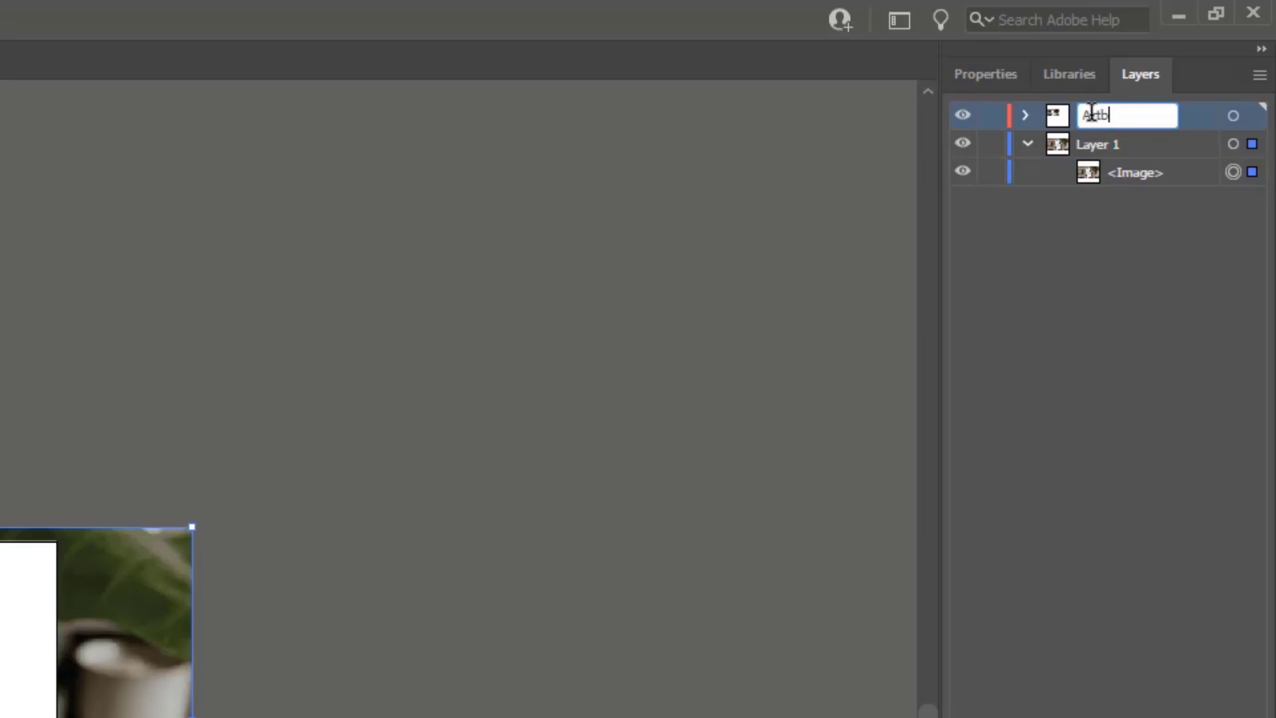
{"action": "type", "text": "rd1"}
{"action": "left_click", "coordinate": [1148, 317]}
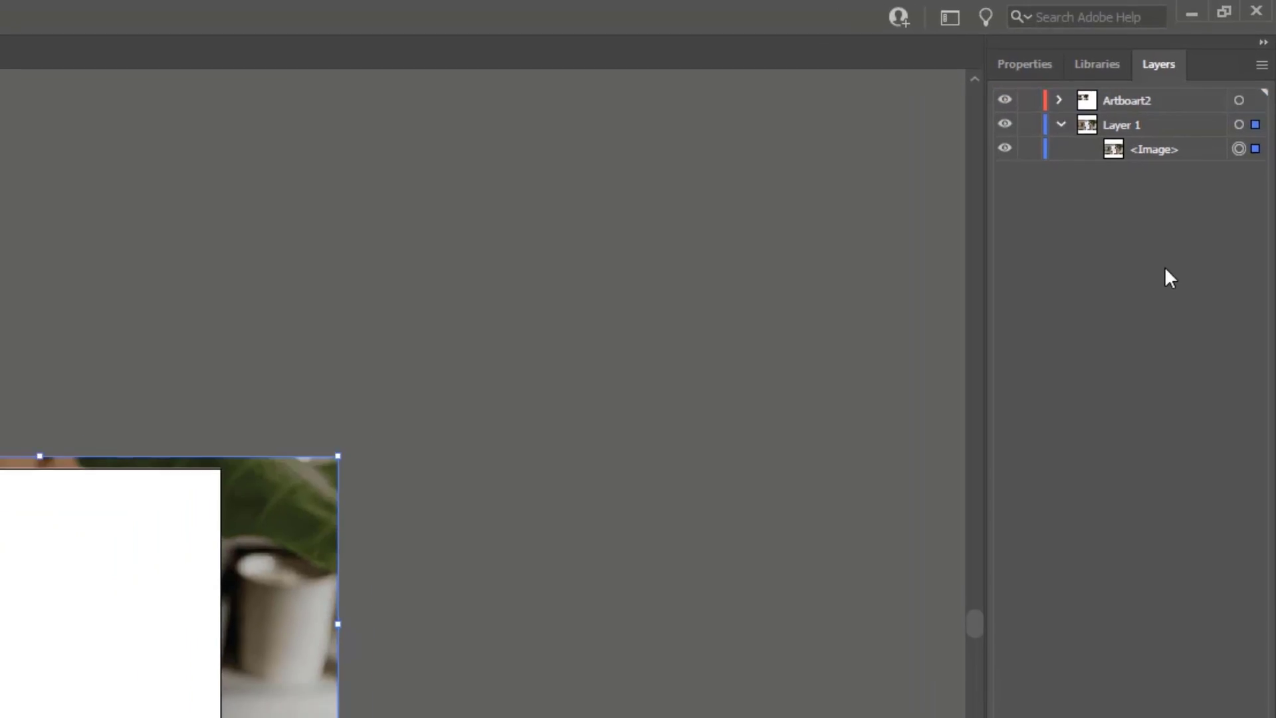
Make a compound path from the white rectangle covering the second artboard.
{"action": "left_click", "coordinate": [590, 348]}
{"action": "left_click", "coordinate": [806, 278]}
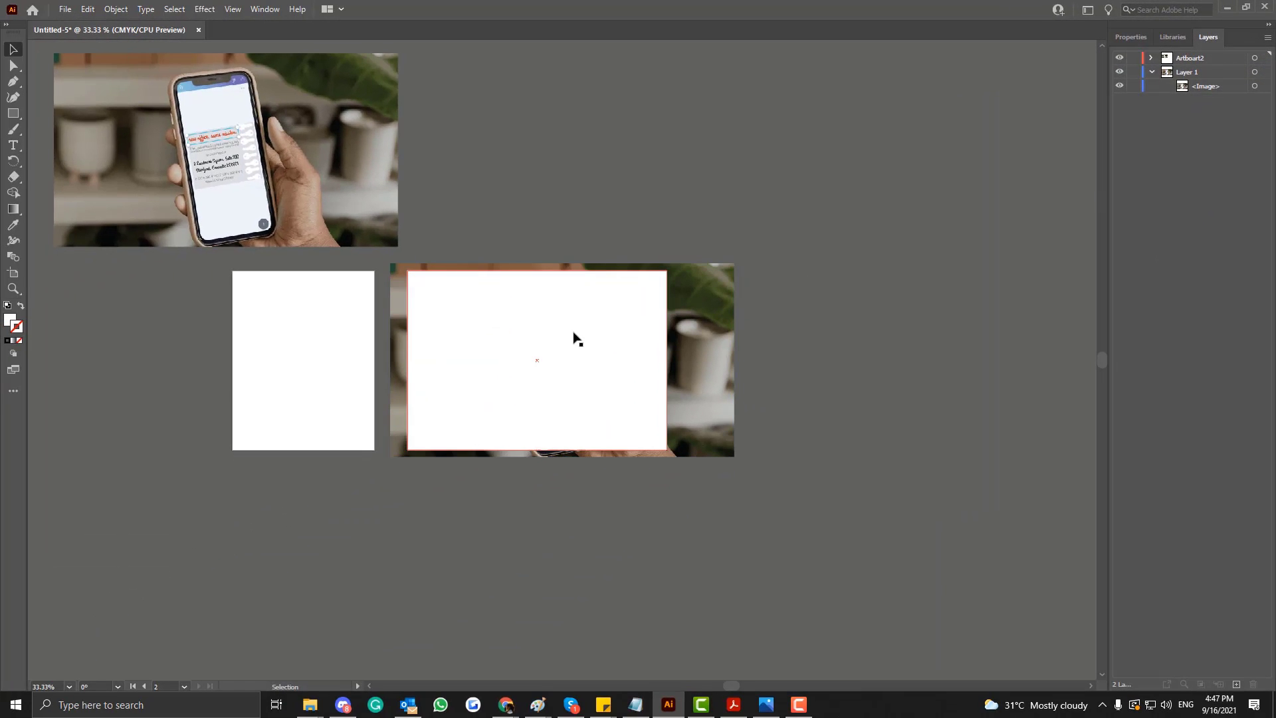
{"action": "left_click", "coordinate": [575, 339]}
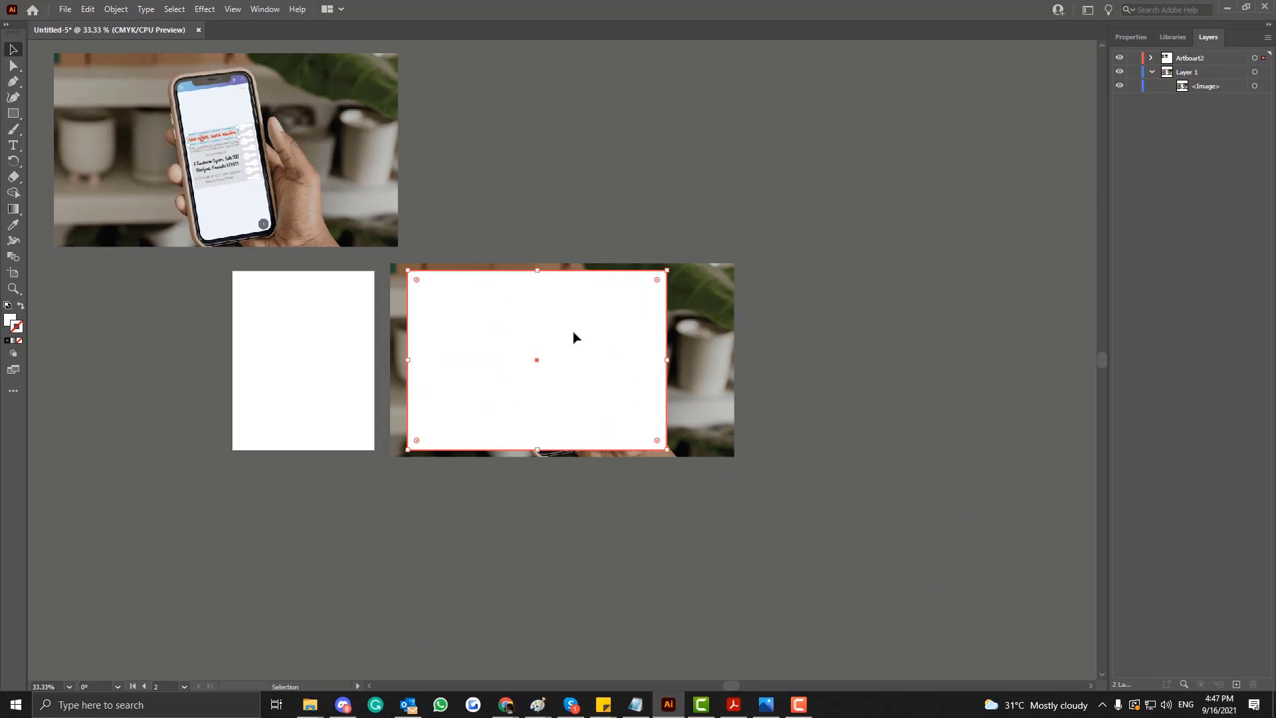
{"action": "left_click", "coordinate": [113, 9]}
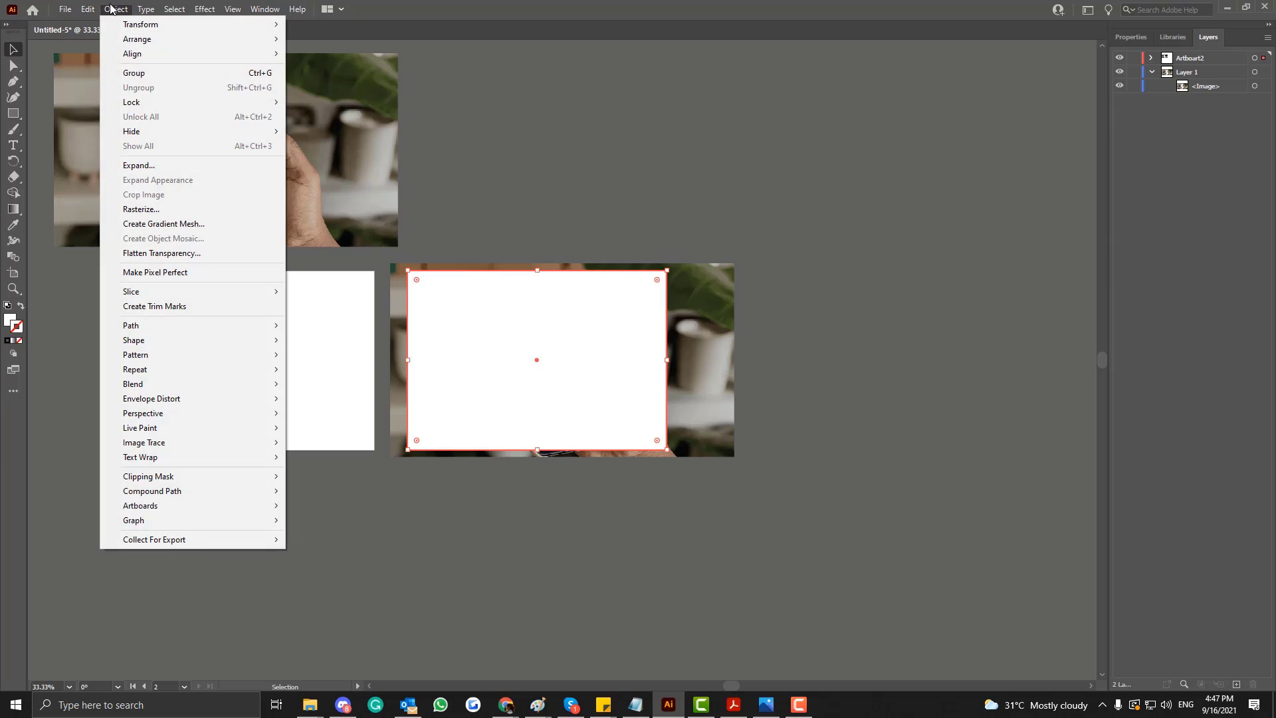
{"action": "left_click", "coordinate": [502, 397]}
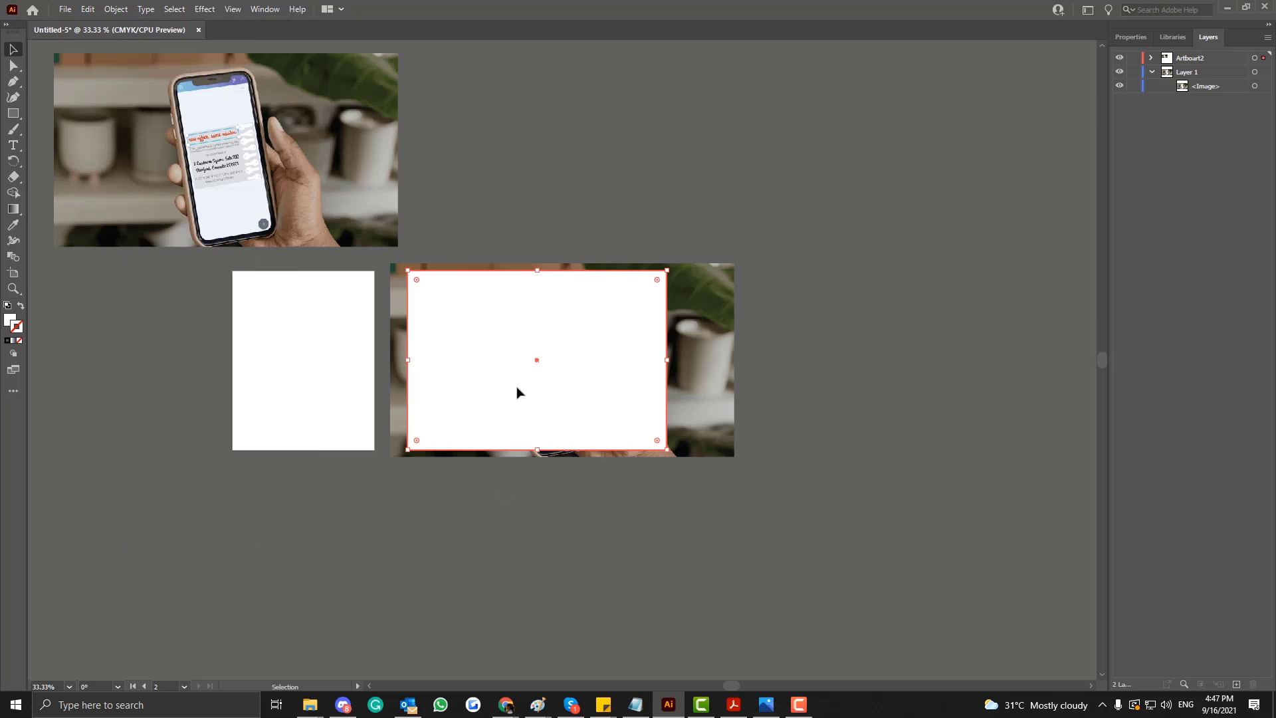
{"action": "left_click", "coordinate": [116, 9]}
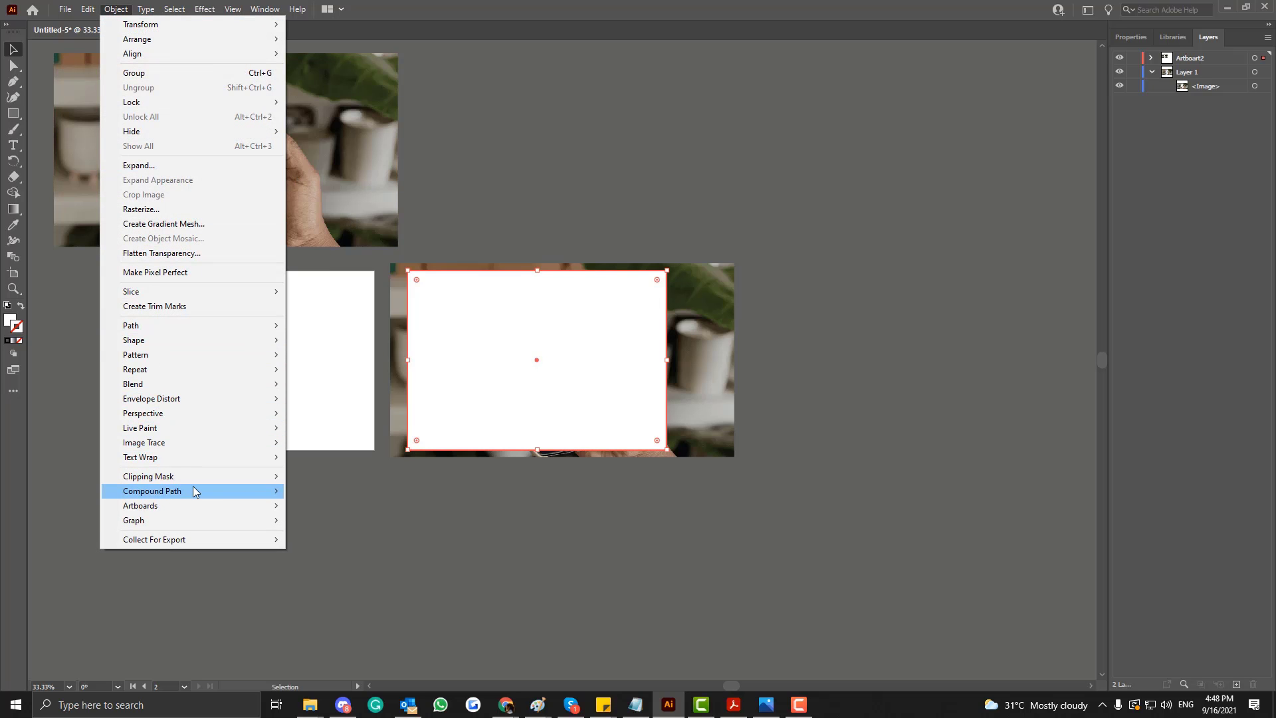
{"action": "mouse_move", "coordinate": [193, 490]}
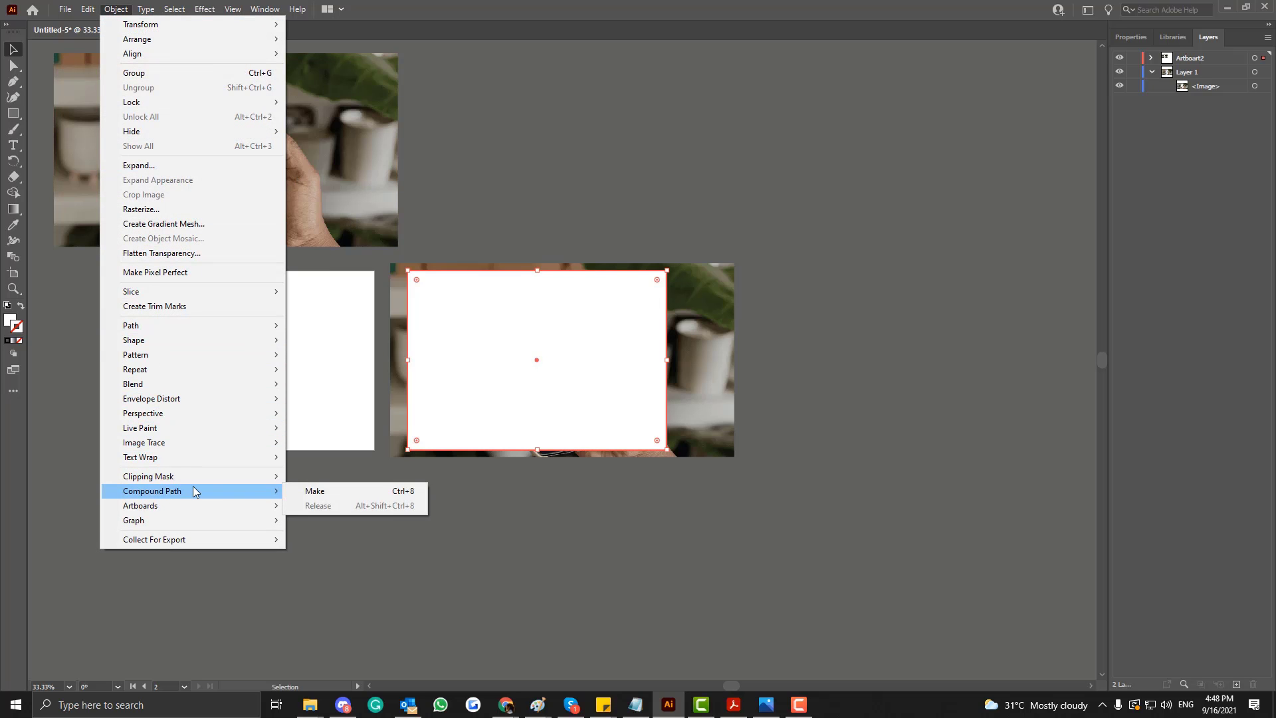
{"action": "left_click", "coordinate": [298, 492]}
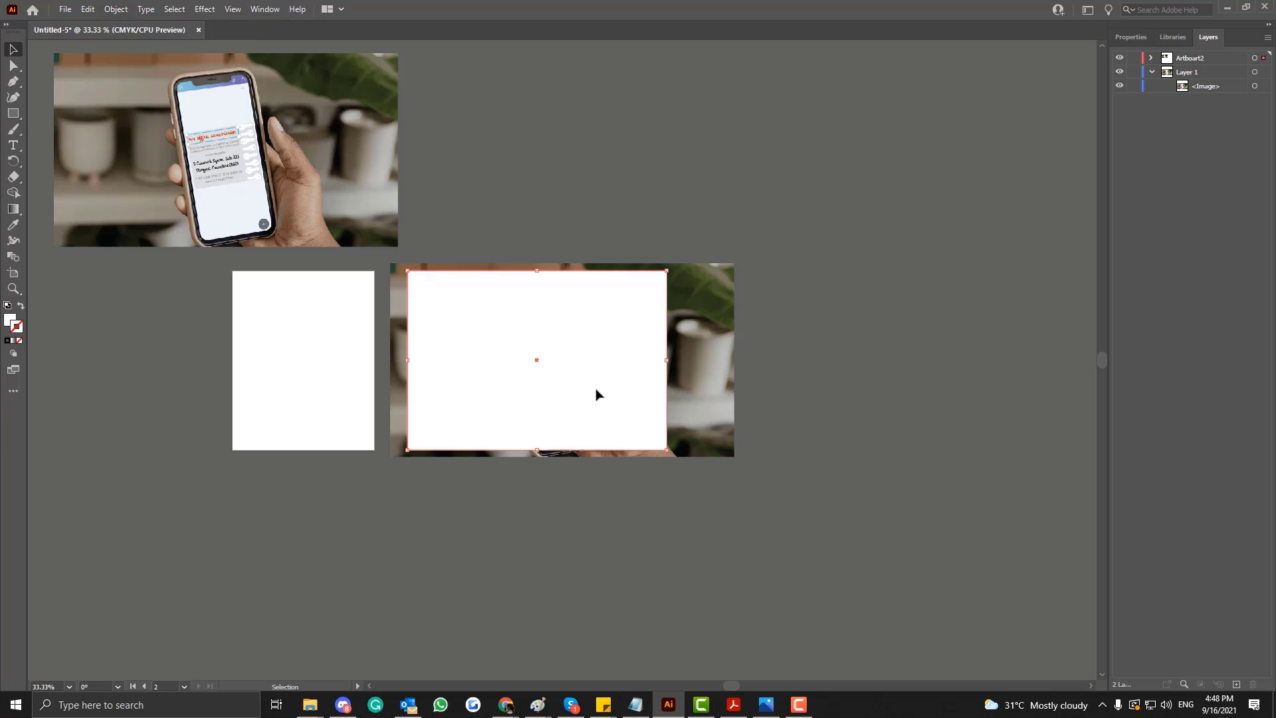
Move the compound path above the image inside the Artboart2 layer.
{"action": "left_click", "coordinate": [1151, 59]}
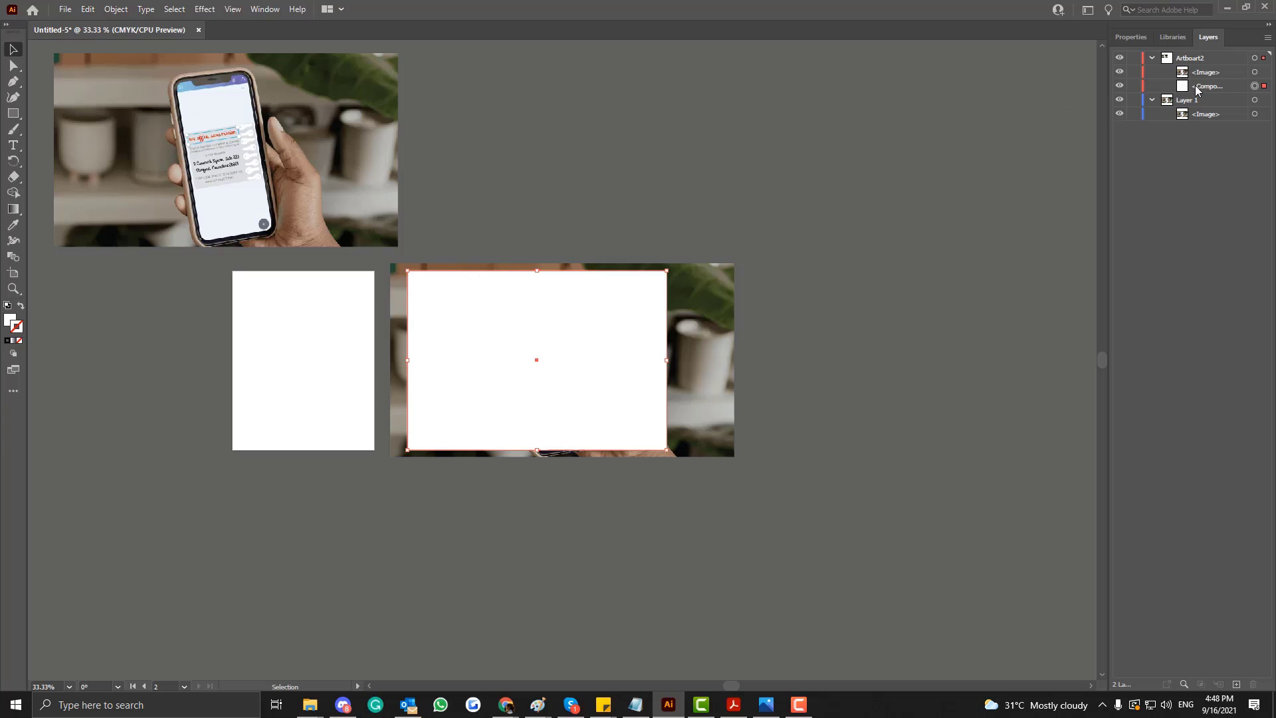
{"action": "left_click_drag", "start_coordinate": [1196, 90], "coordinate": [1196, 73]}
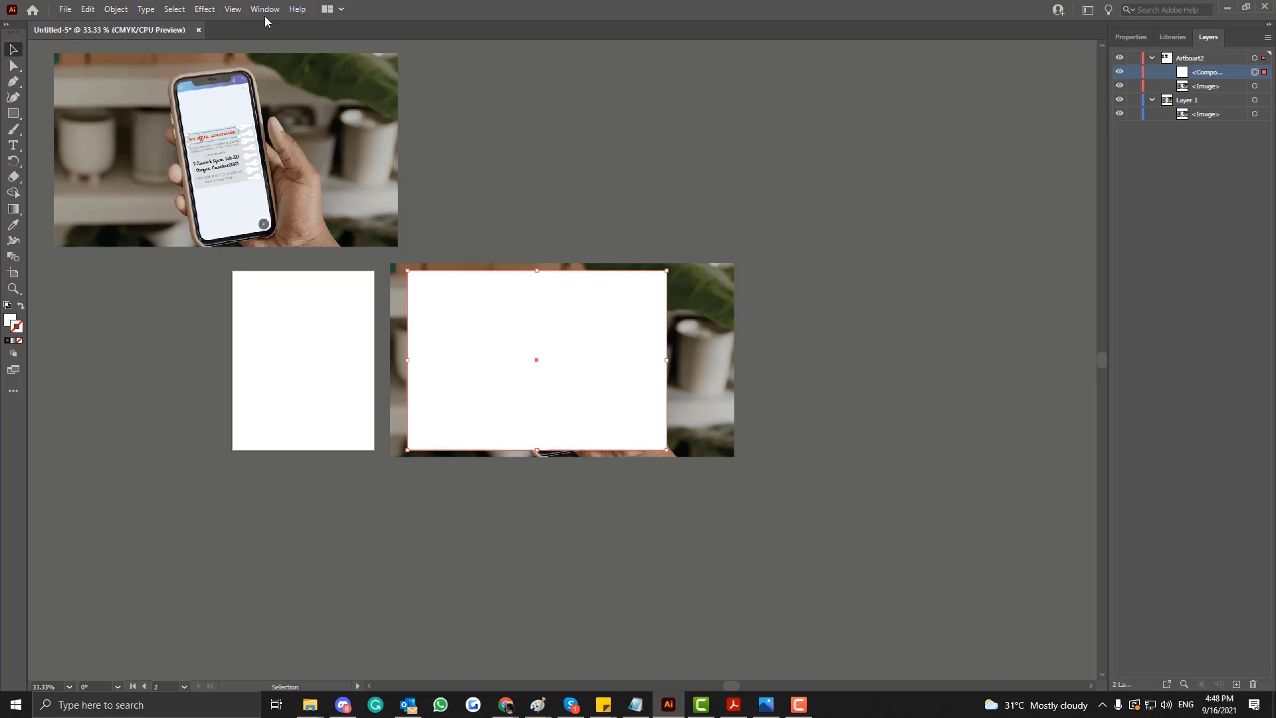
Try to make a clipping mask from the compound path alone.
{"action": "left_click", "coordinate": [116, 10]}
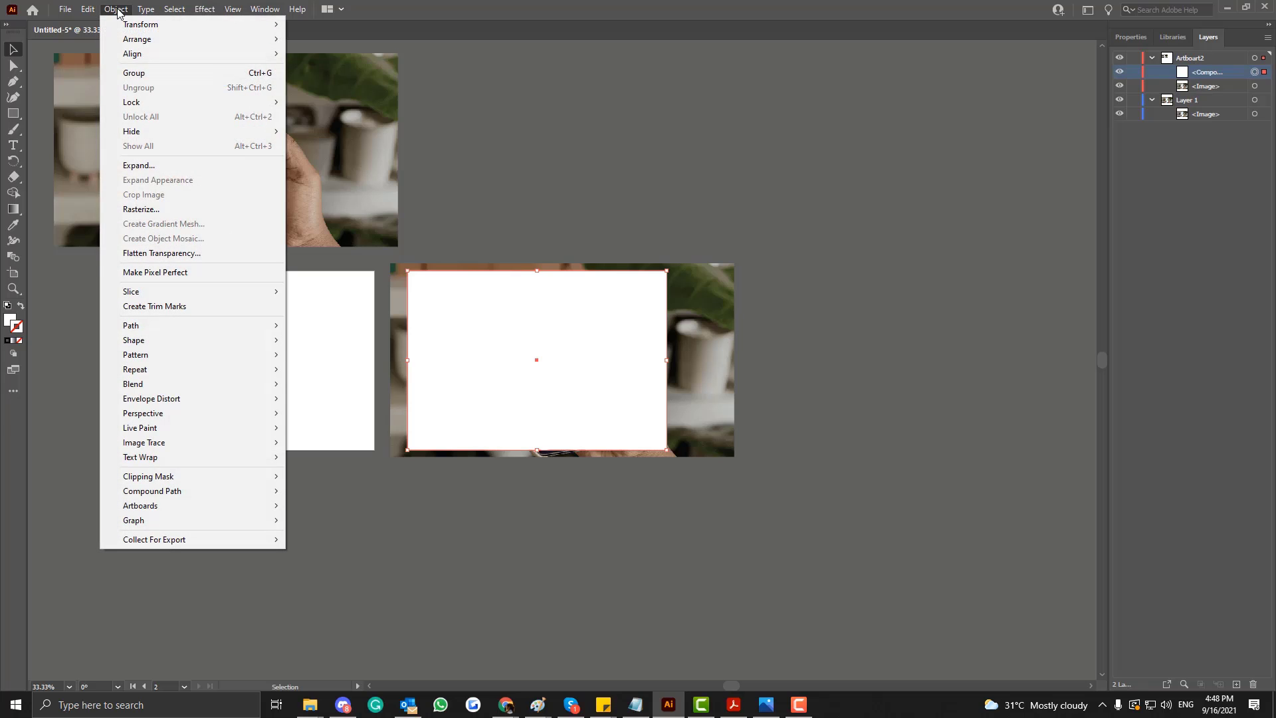
{"action": "mouse_move", "coordinate": [267, 477]}
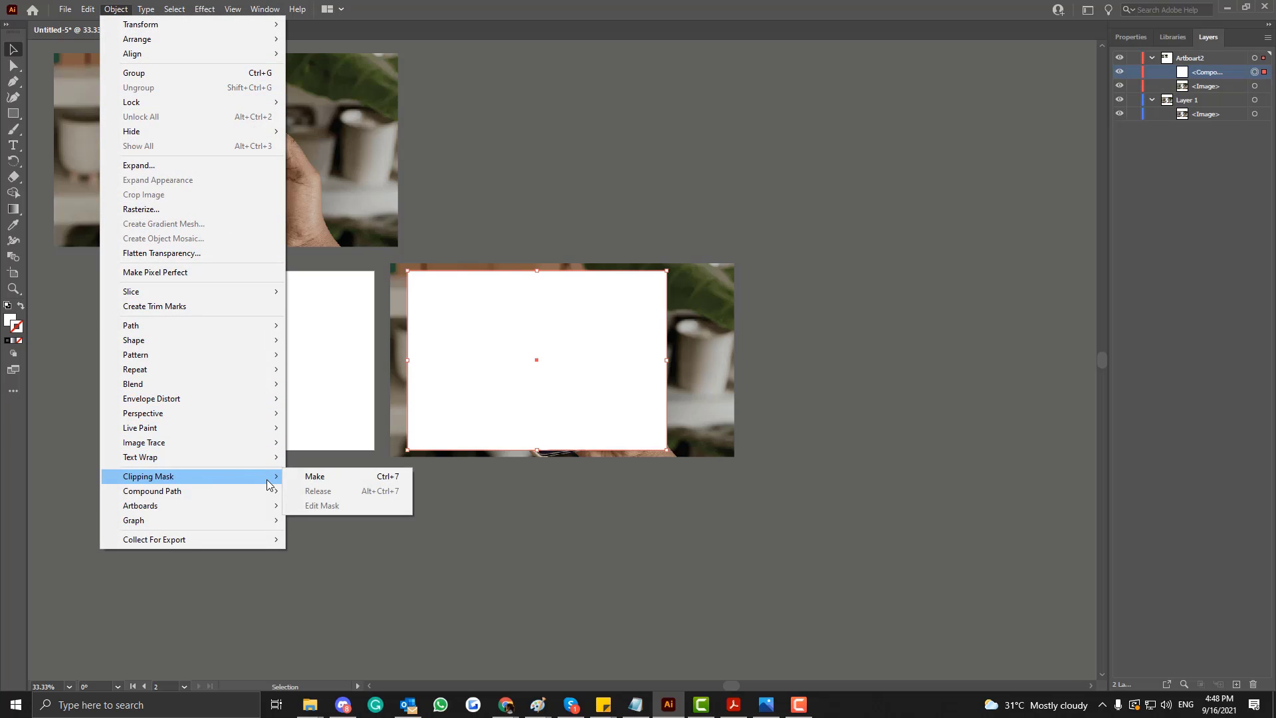
{"action": "left_click", "coordinate": [312, 478]}
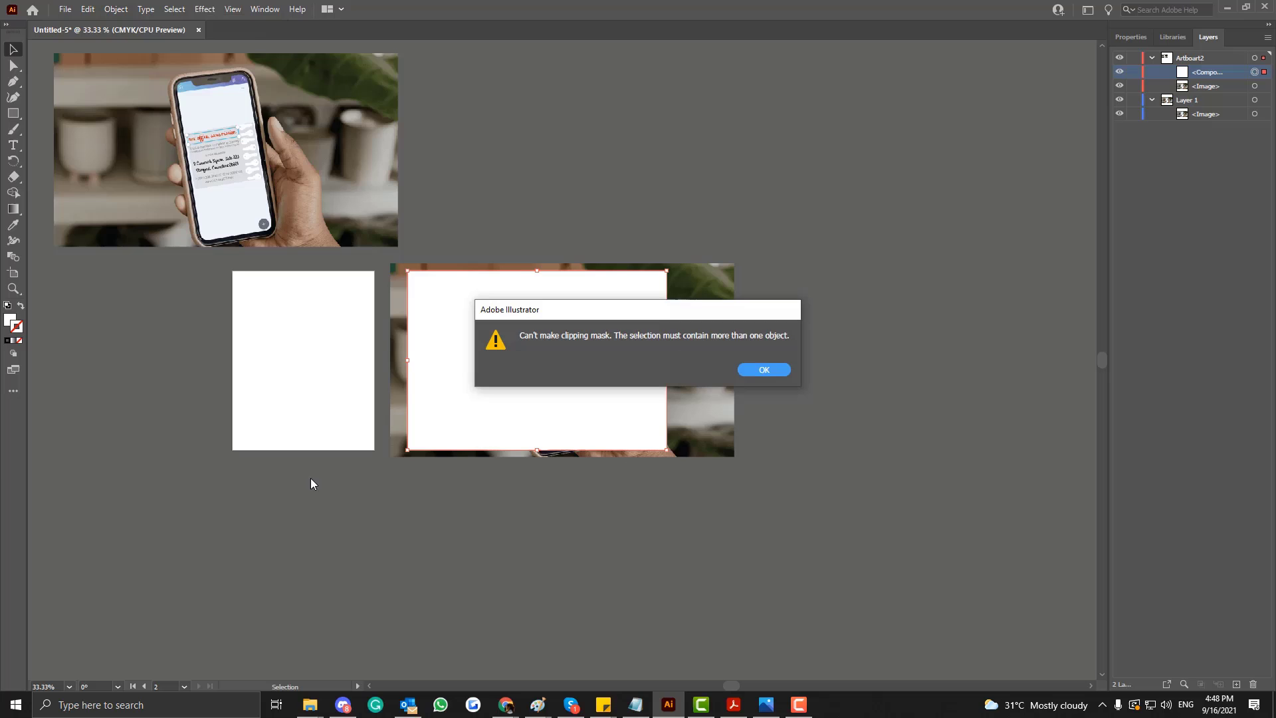
{"action": "left_click", "coordinate": [751, 370]}
Swap the two images between the layers so the photo behind the second artboard's rectangle sits in Artboart2 below the compound path.
{"action": "left_click", "coordinate": [714, 323]}
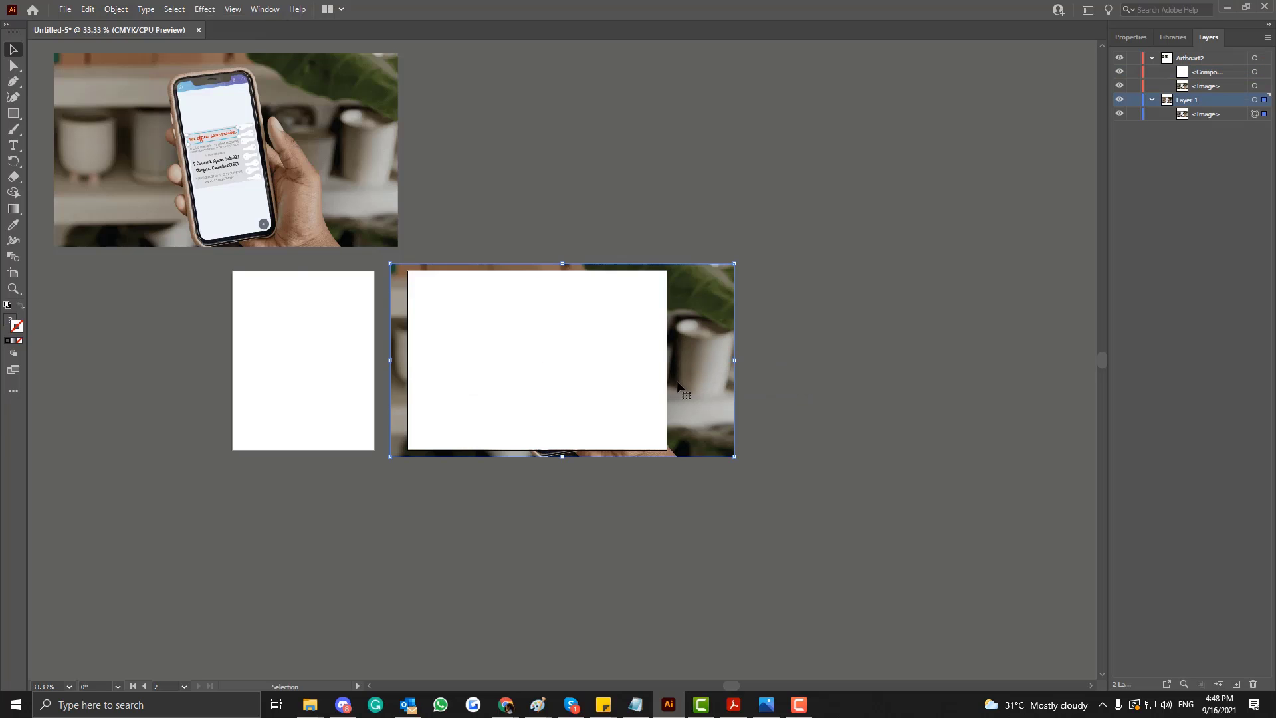
{"action": "left_click", "coordinate": [640, 343], "text": "shift"}
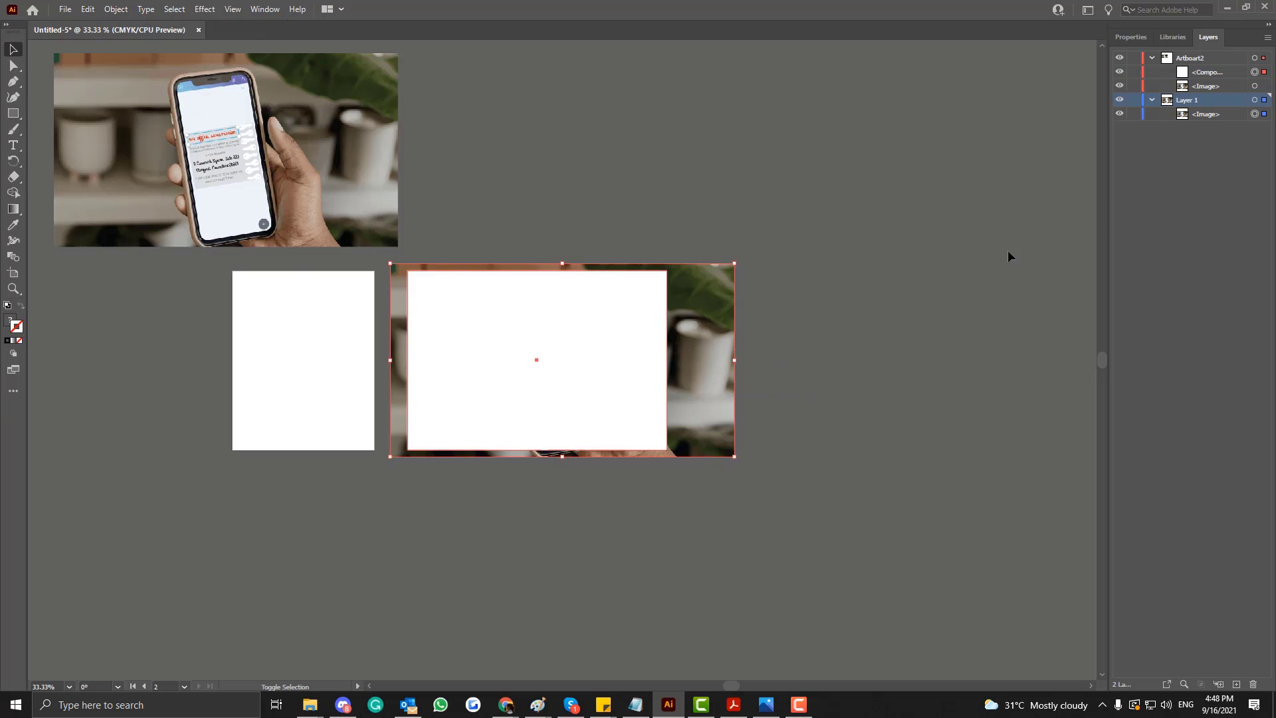
{"action": "left_click", "coordinate": [1198, 87]}
{"action": "left_click", "coordinate": [1193, 113]}
{"action": "left_click", "coordinate": [1193, 88]}
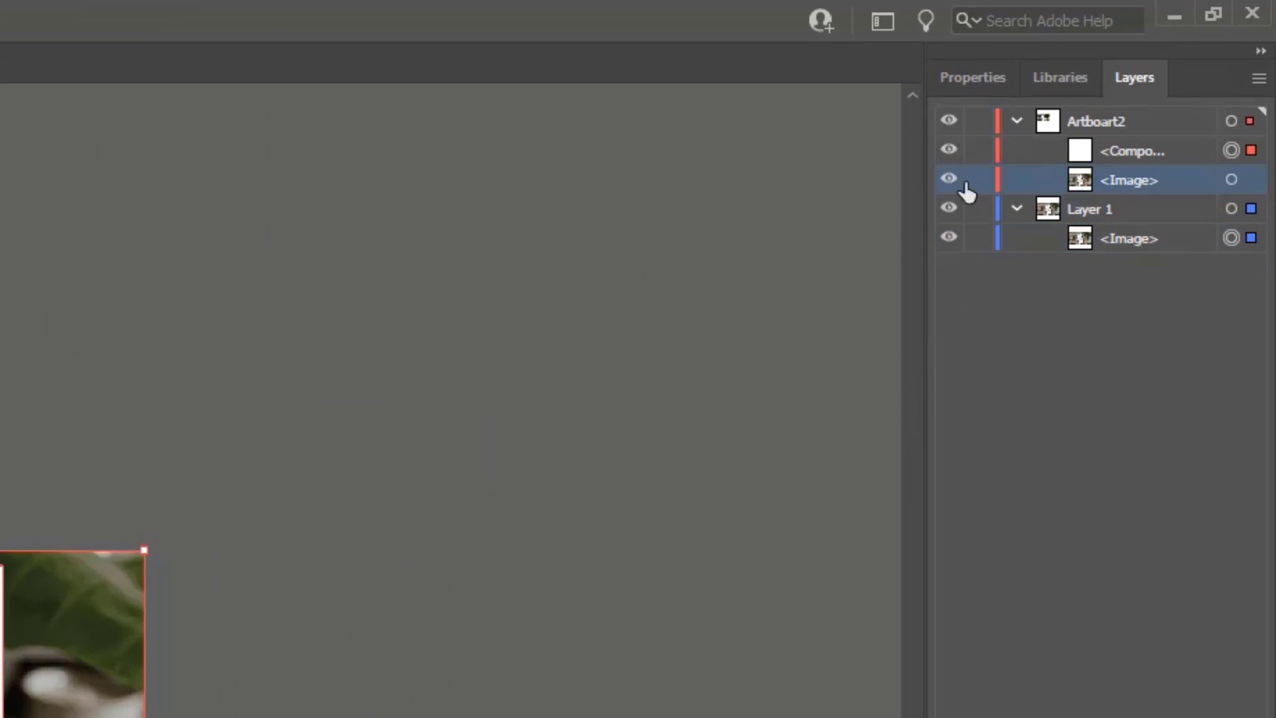
{"action": "left_click_drag", "start_coordinate": [1100, 182], "coordinate": [1124, 159]}
{"action": "left_click", "coordinate": [1103, 207]}
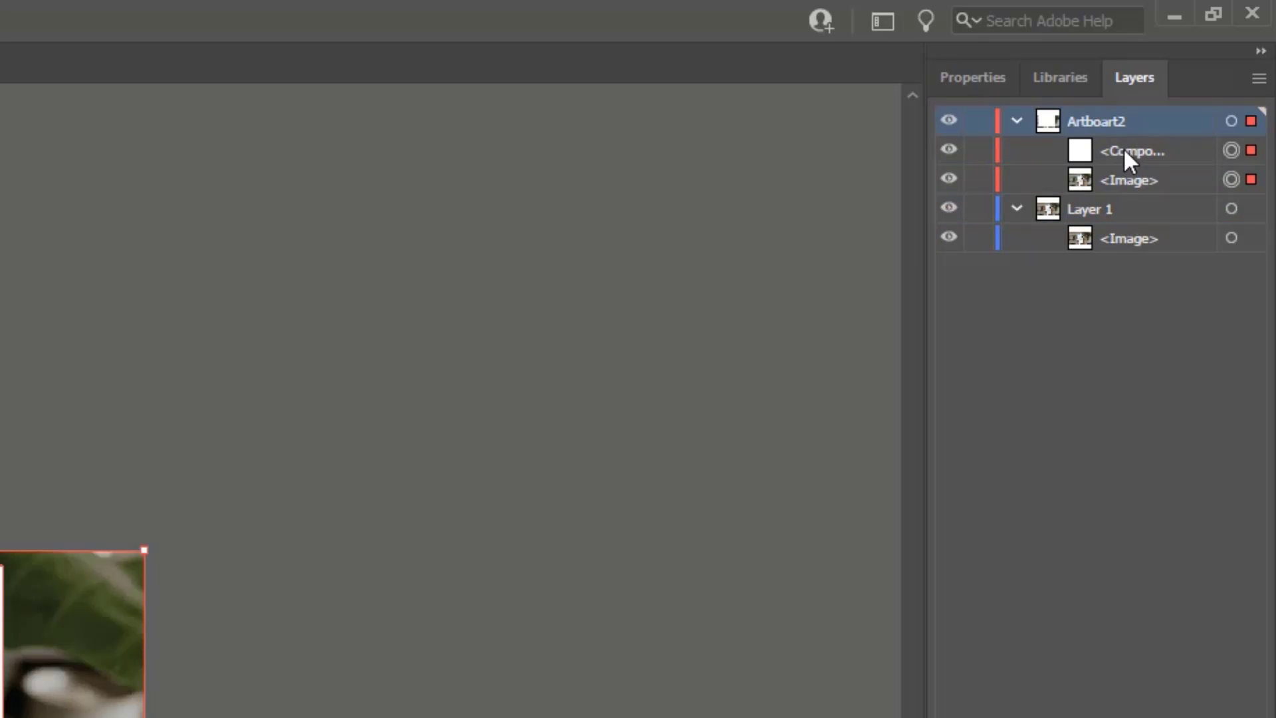
Make a clipping mask from the compound path and the image in Artboart2 to crop the photo to the second artboard.
{"action": "left_click", "coordinate": [1123, 148]}
{"action": "left_click", "coordinate": [1114, 174], "text": "shift"}
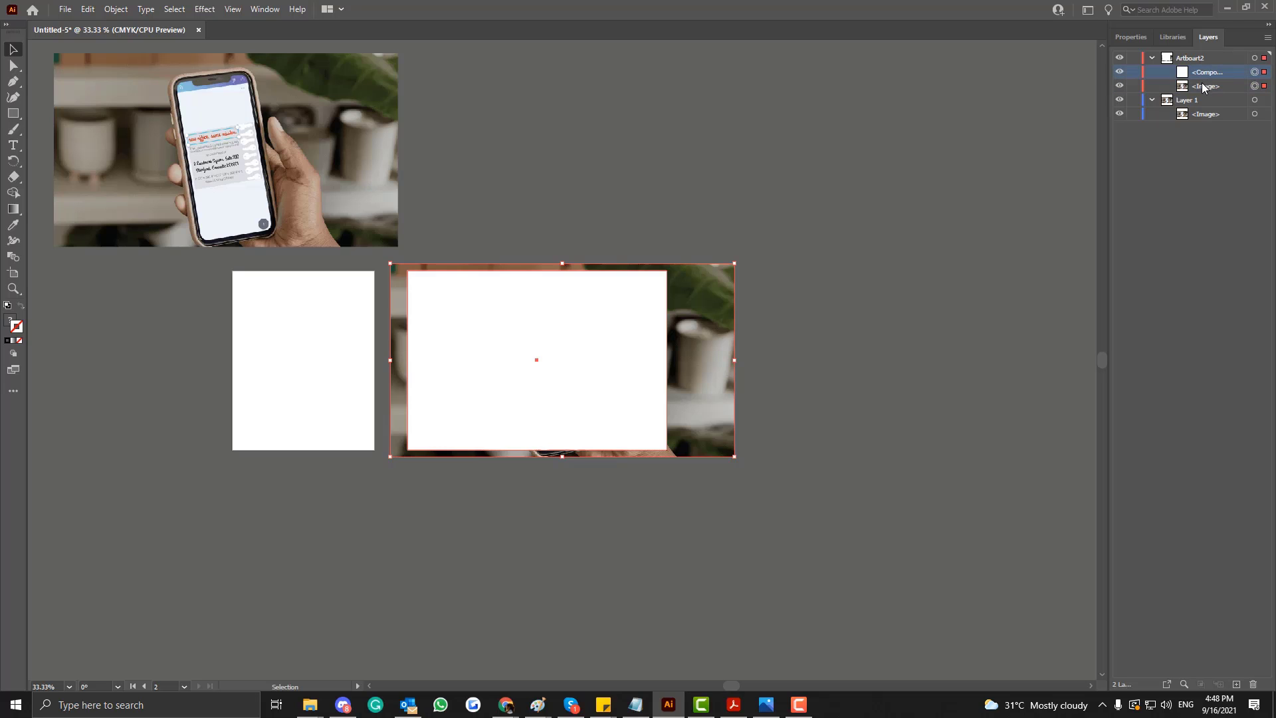
{"action": "key", "text": "a"}
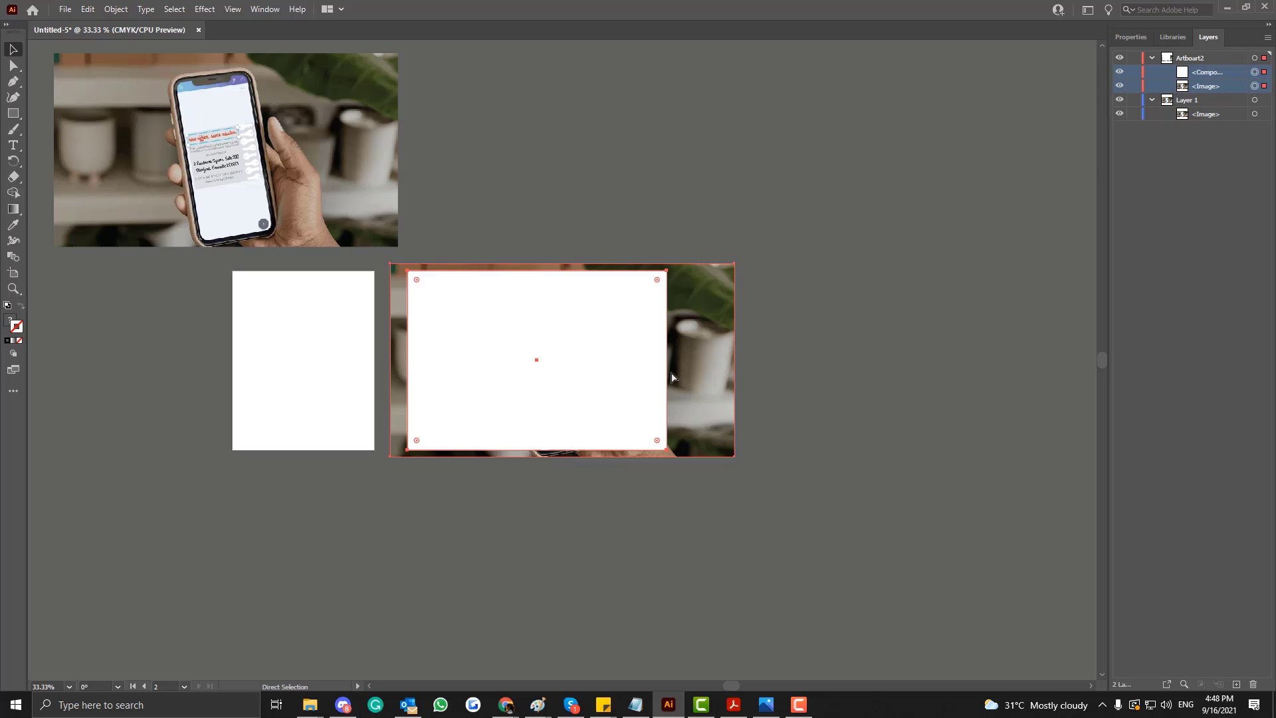
{"action": "left_click", "coordinate": [116, 9]}
{"action": "mouse_move", "coordinate": [208, 477]}
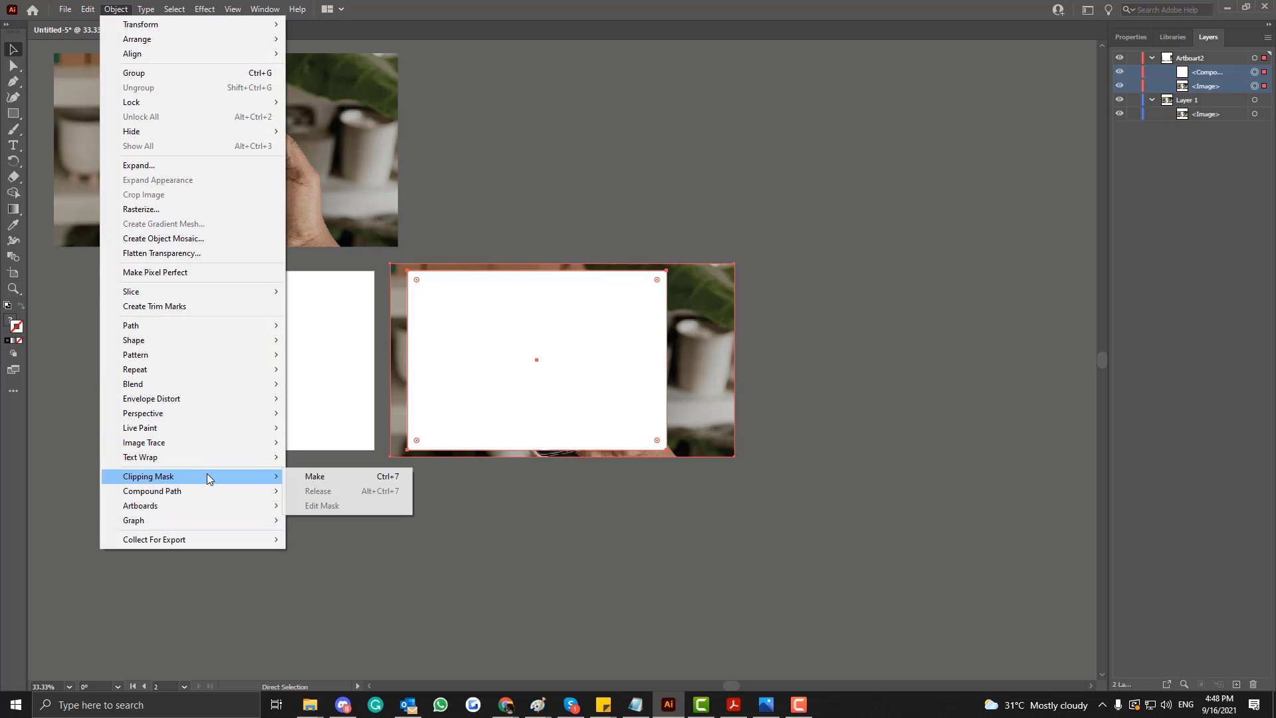
{"action": "left_click", "coordinate": [322, 478]}
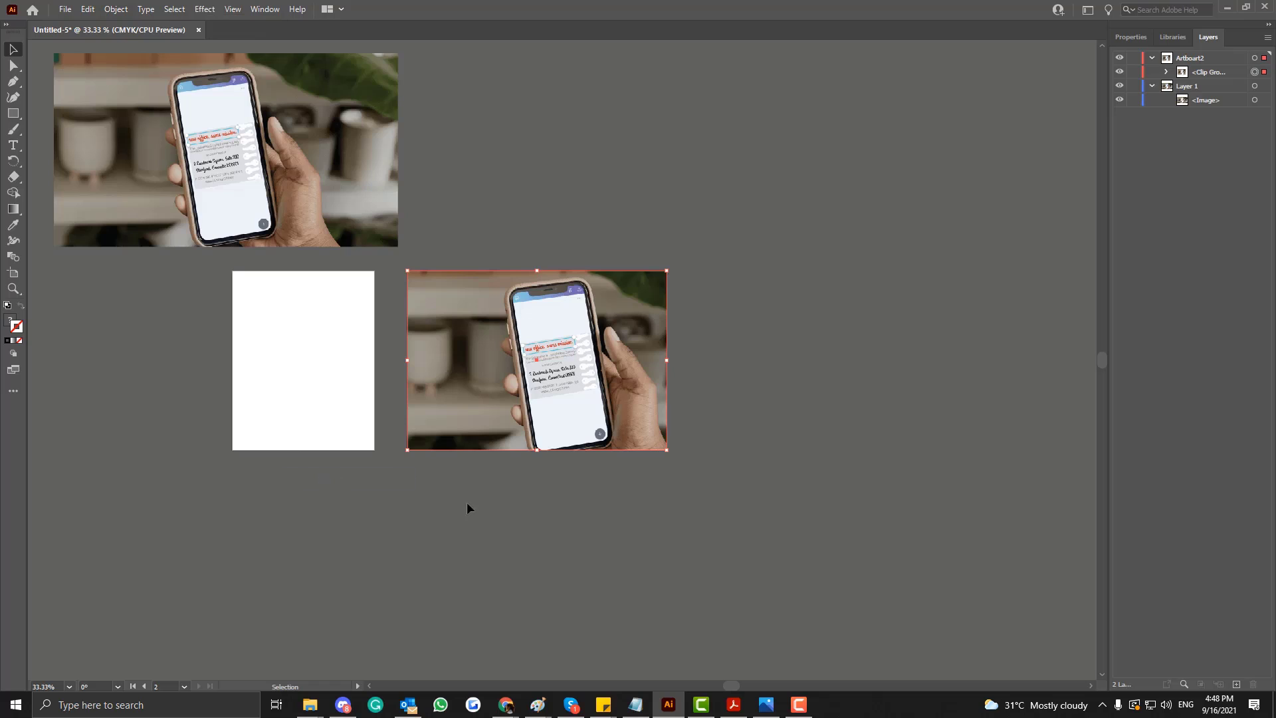
{"action": "left_click", "coordinate": [632, 365]}
{"action": "left_click", "coordinate": [1167, 72]}
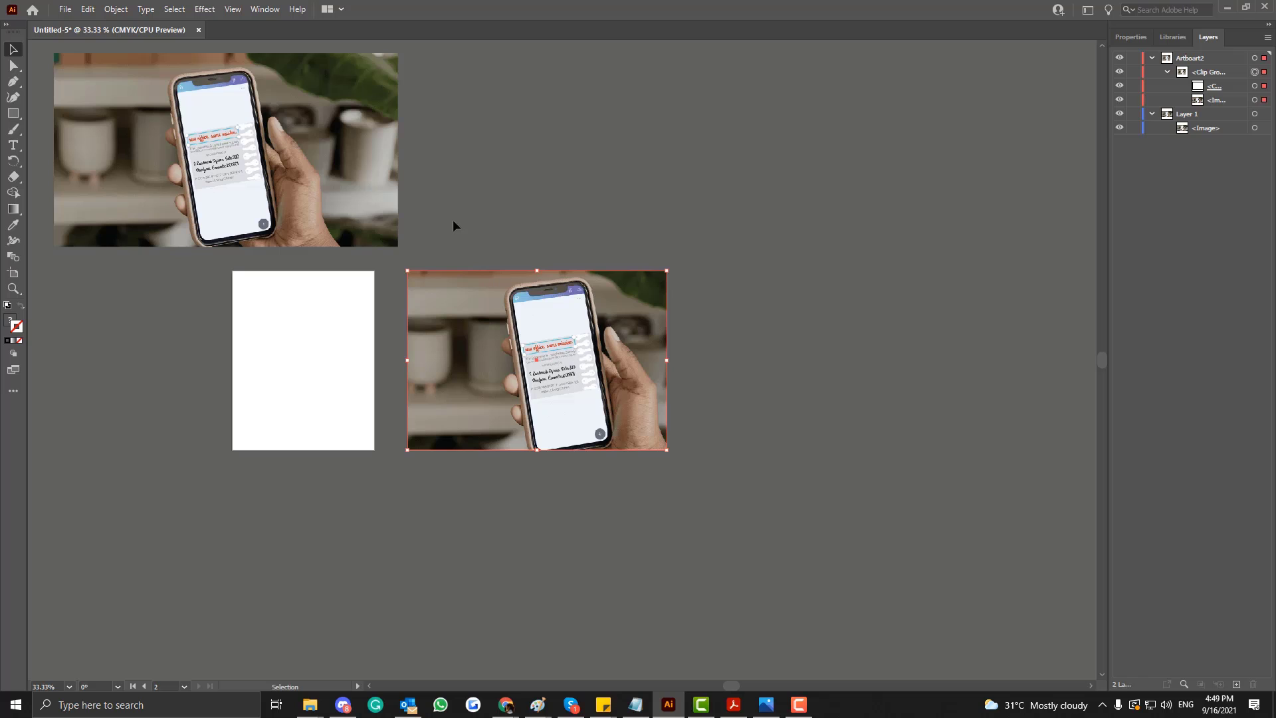
{"action": "left_click", "coordinate": [1211, 101]}
{"action": "left_click_drag", "start_coordinate": [564, 355], "coordinate": [639, 372]}
{"action": "key", "text": "ctrl+z"}
Isolate the second artboard's clip group, shift the photo slightly left inside the mask and leave isolation mode.
{"action": "double_click", "coordinate": [616, 356]}
{"action": "left_click_drag", "start_coordinate": [635, 372], "coordinate": [598, 370]}
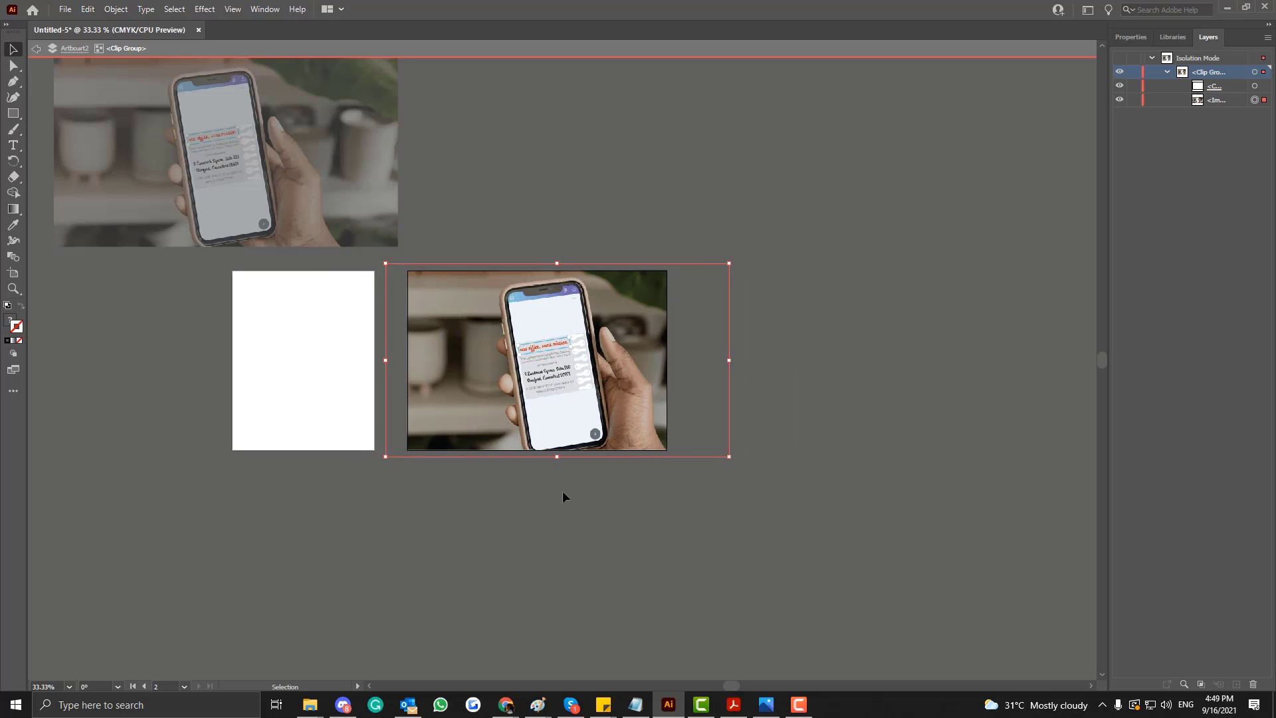
{"action": "left_click", "coordinate": [561, 491]}
{"action": "double_click", "coordinate": [328, 190]}
{"action": "left_click", "coordinate": [85, 192]}
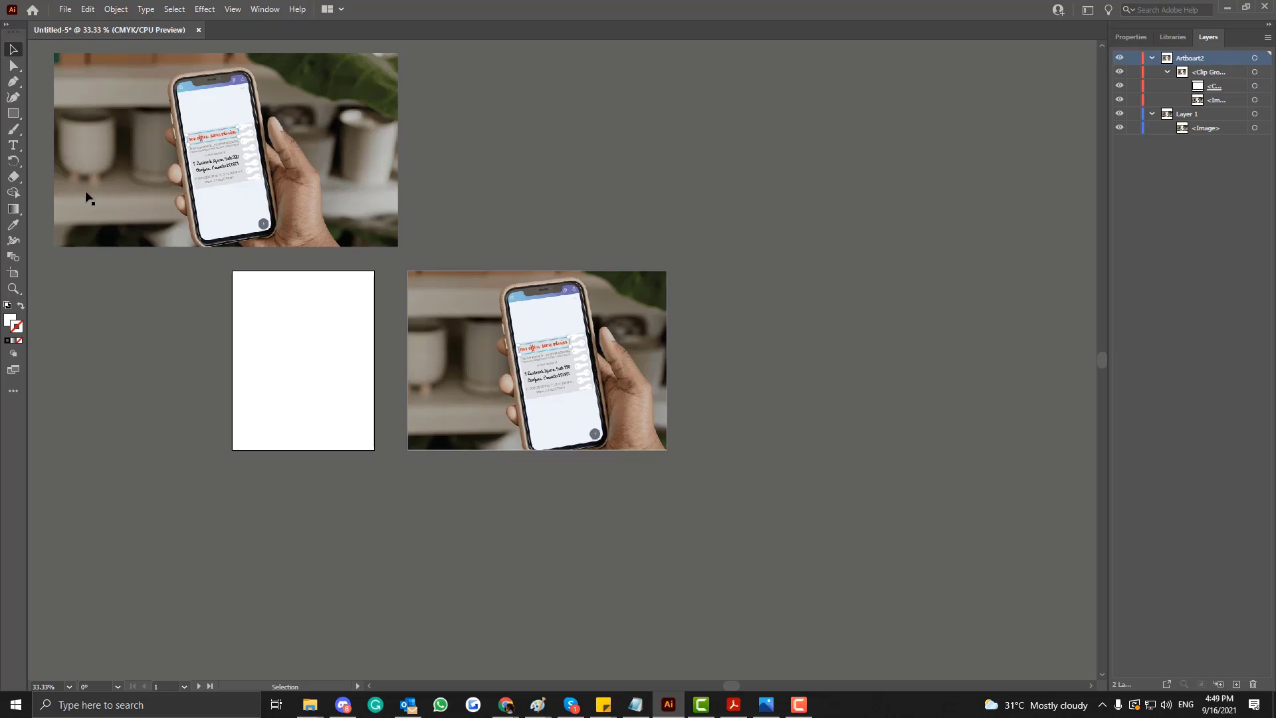
Draw a white rectangle exactly covering the first artboard and move it into Layer 1 above the image.
{"action": "left_click", "coordinate": [11, 120]}
{"action": "left_click_drag", "start_coordinate": [232, 269], "coordinate": [374, 450]}
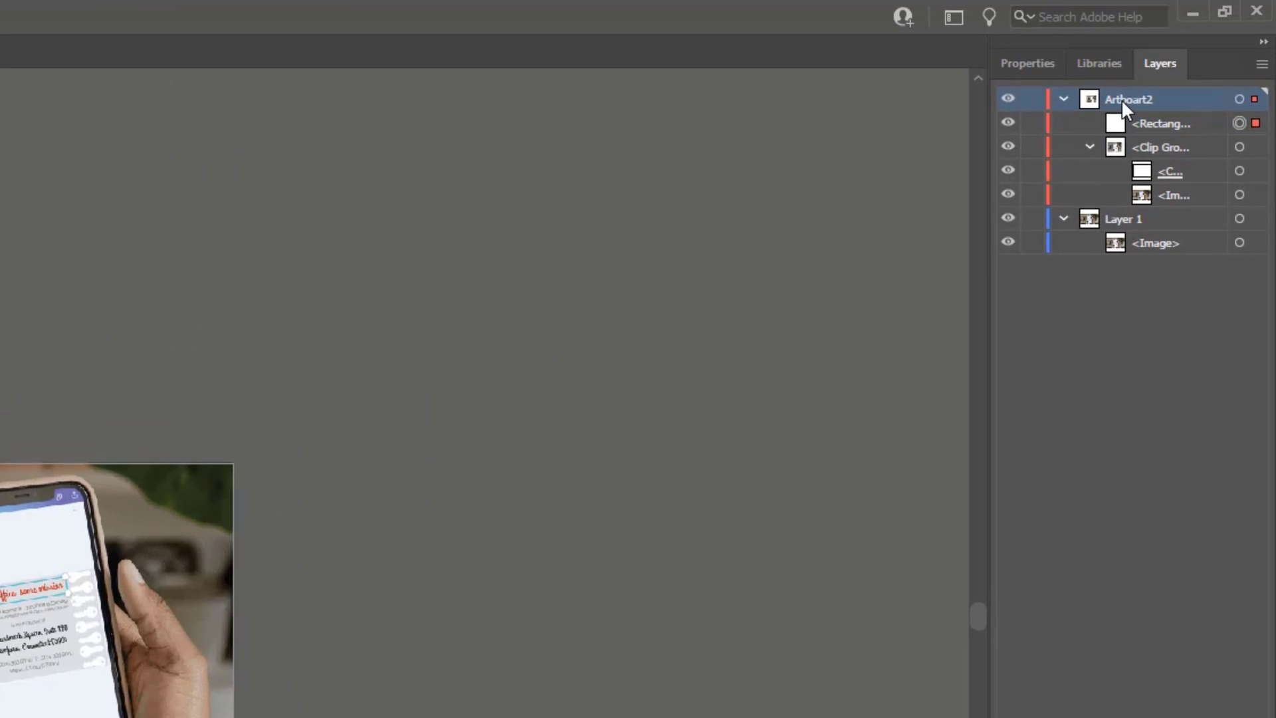
{"action": "left_click", "coordinate": [1189, 71]}
{"action": "left_click_drag", "start_coordinate": [1127, 122], "coordinate": [1135, 238]}
{"action": "left_click", "coordinate": [1136, 242]}
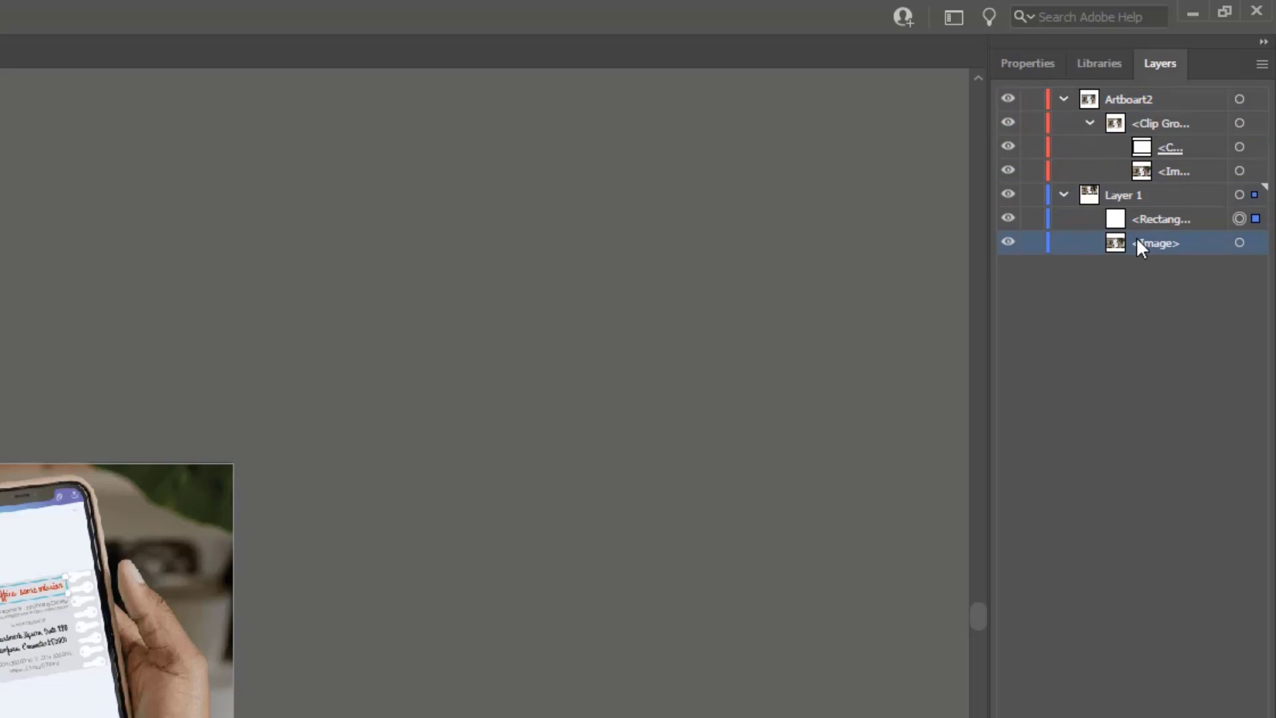
{"action": "left_click", "coordinate": [1141, 219]}
{"action": "left_click", "coordinate": [10, 456]}
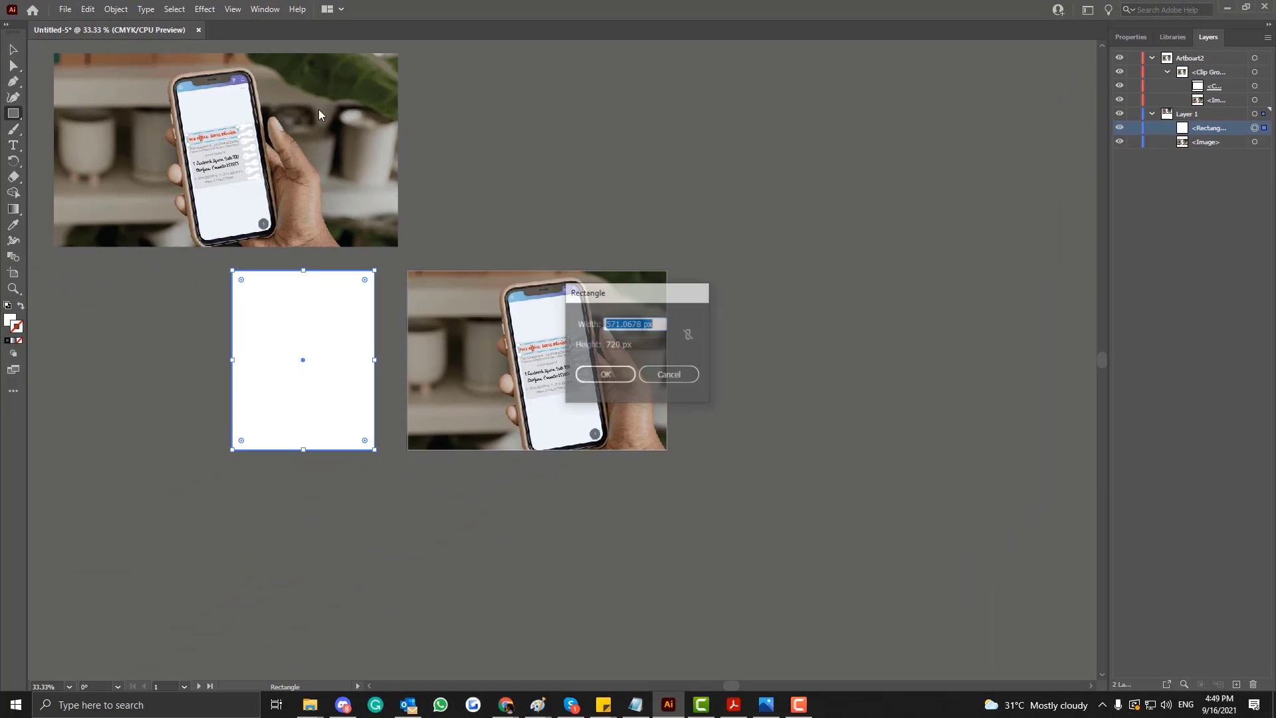
{"action": "left_click", "coordinate": [669, 374]}
Move the Layer 1 photo down behind the white rectangle so it spans the whole first artboard.
{"action": "left_click", "coordinate": [14, 49]}
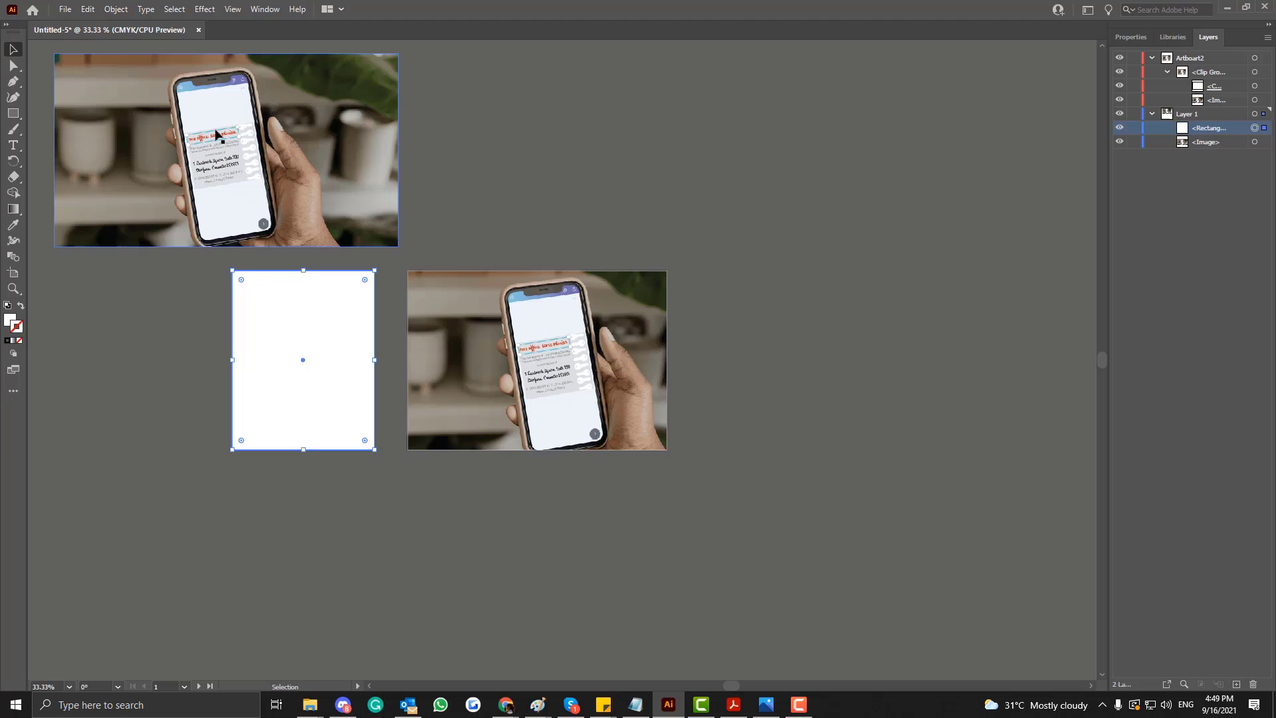
{"action": "left_click", "coordinate": [216, 135]}
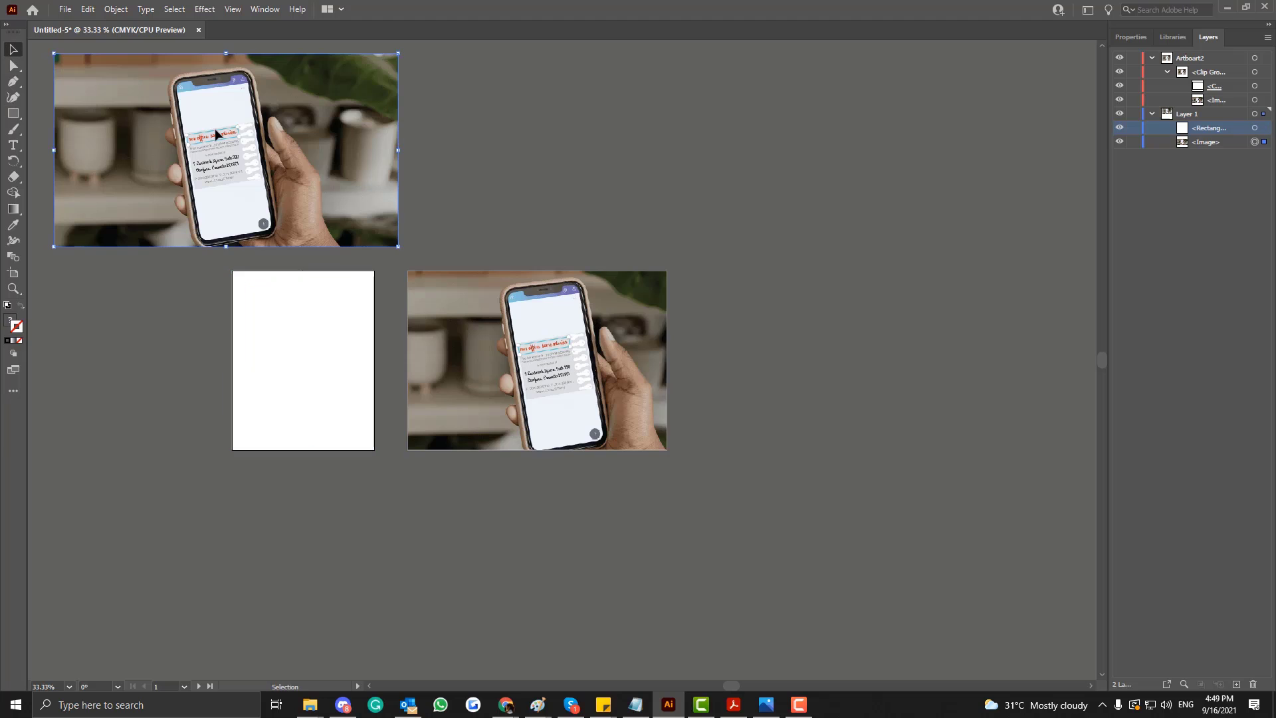
{"action": "left_click", "coordinate": [1120, 141]}
{"action": "left_click", "coordinate": [1120, 141]}
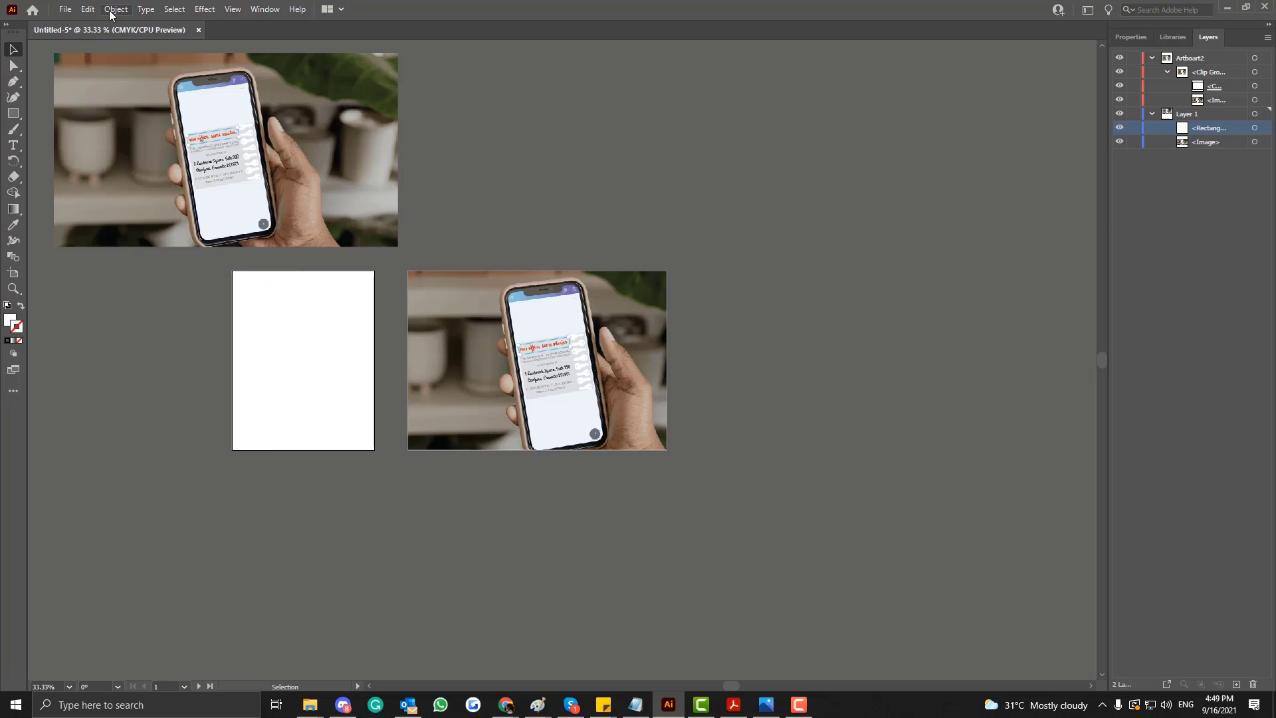
{"action": "left_click_drag", "start_coordinate": [240, 160], "coordinate": [360, 373]}
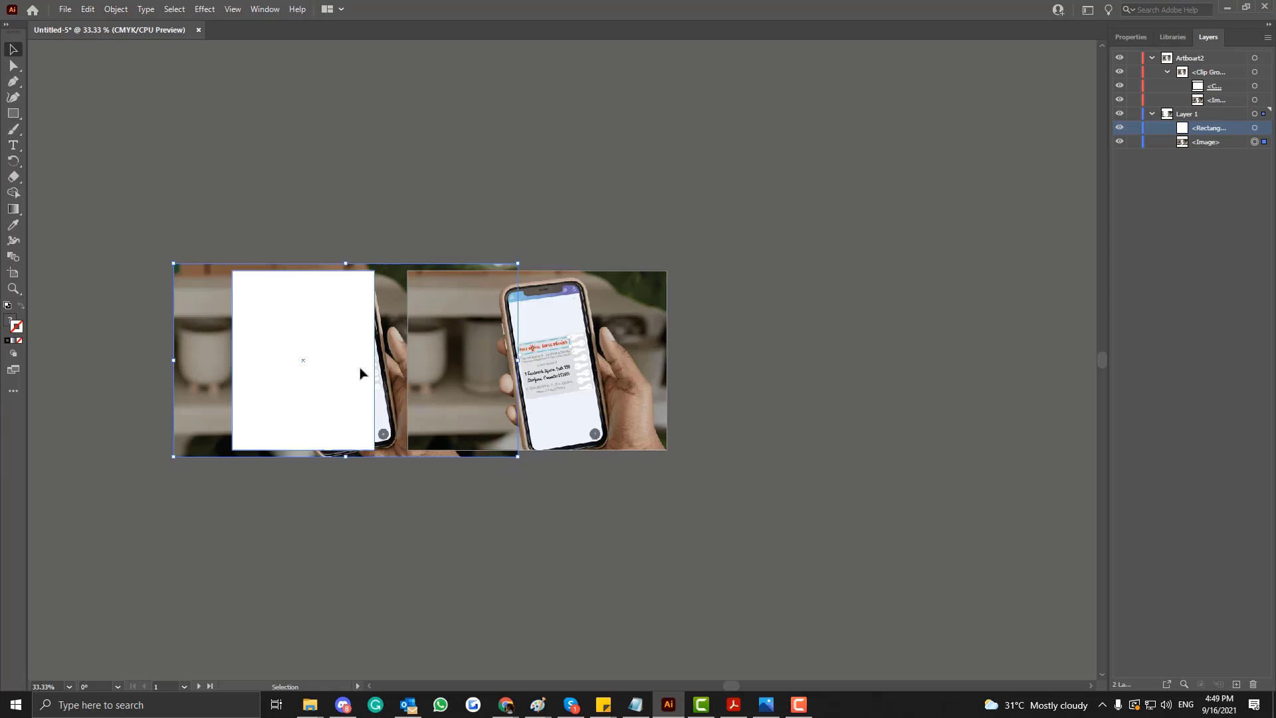
Toggle the visibility of the first artboard's rectangle to check how the photo lies behind it.
{"action": "left_click", "coordinate": [273, 346]}
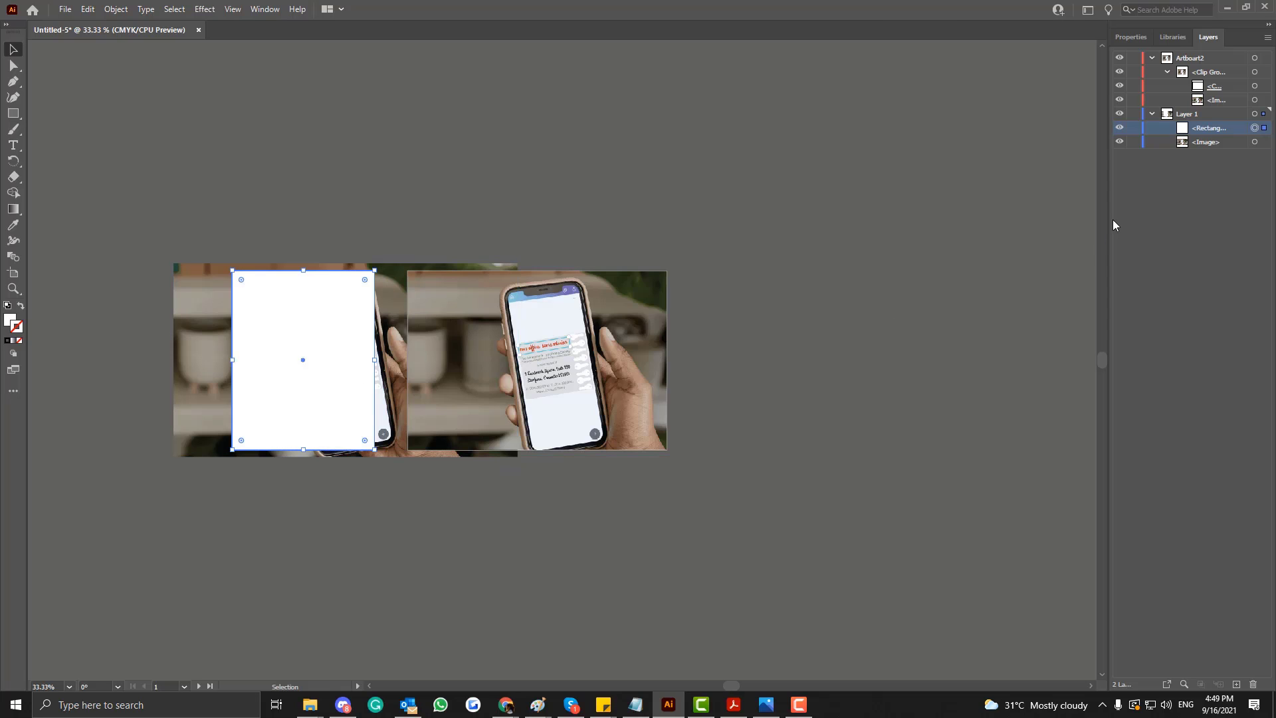
{"action": "left_click", "coordinate": [1119, 129]}
{"action": "left_click", "coordinate": [1119, 129]}
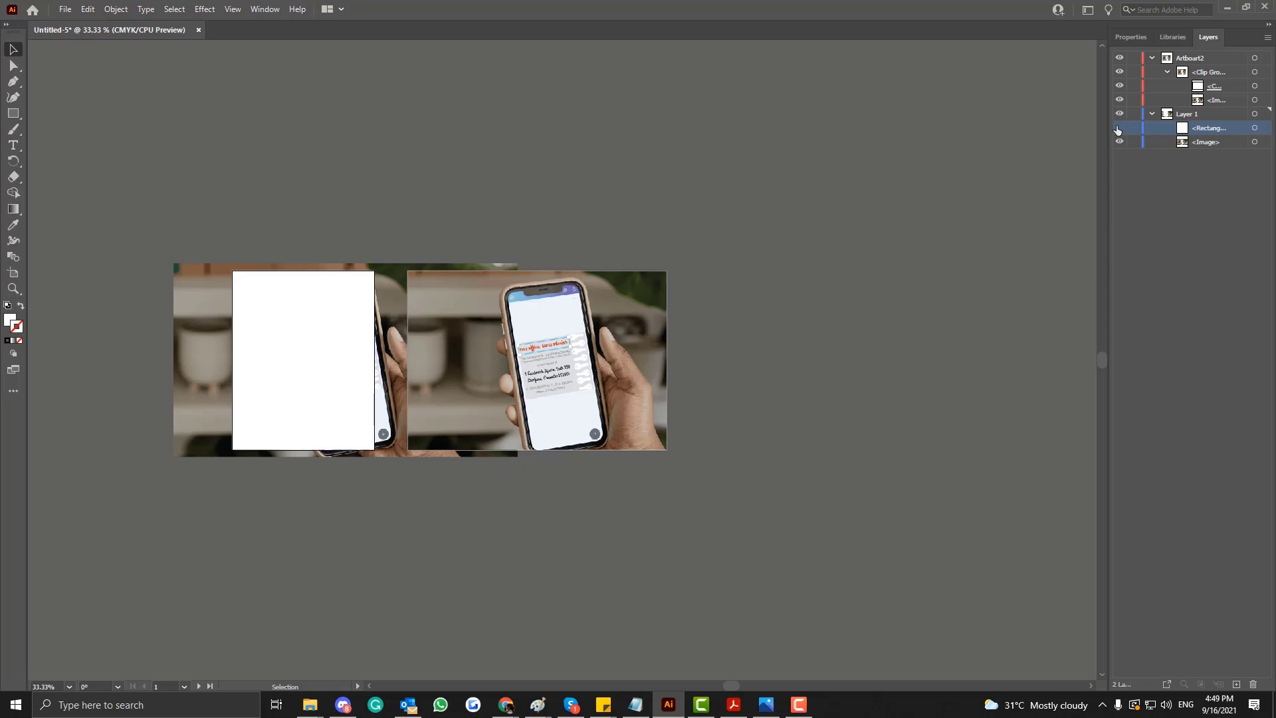
{"action": "left_click", "coordinate": [1119, 128]}
{"action": "left_click", "coordinate": [1119, 128]}
{"action": "left_click", "coordinate": [1119, 129]}
{"action": "left_click", "coordinate": [1119, 128]}
Make a compound path from the white rectangle covering the first artboard.
{"action": "left_click", "coordinate": [116, 9]}
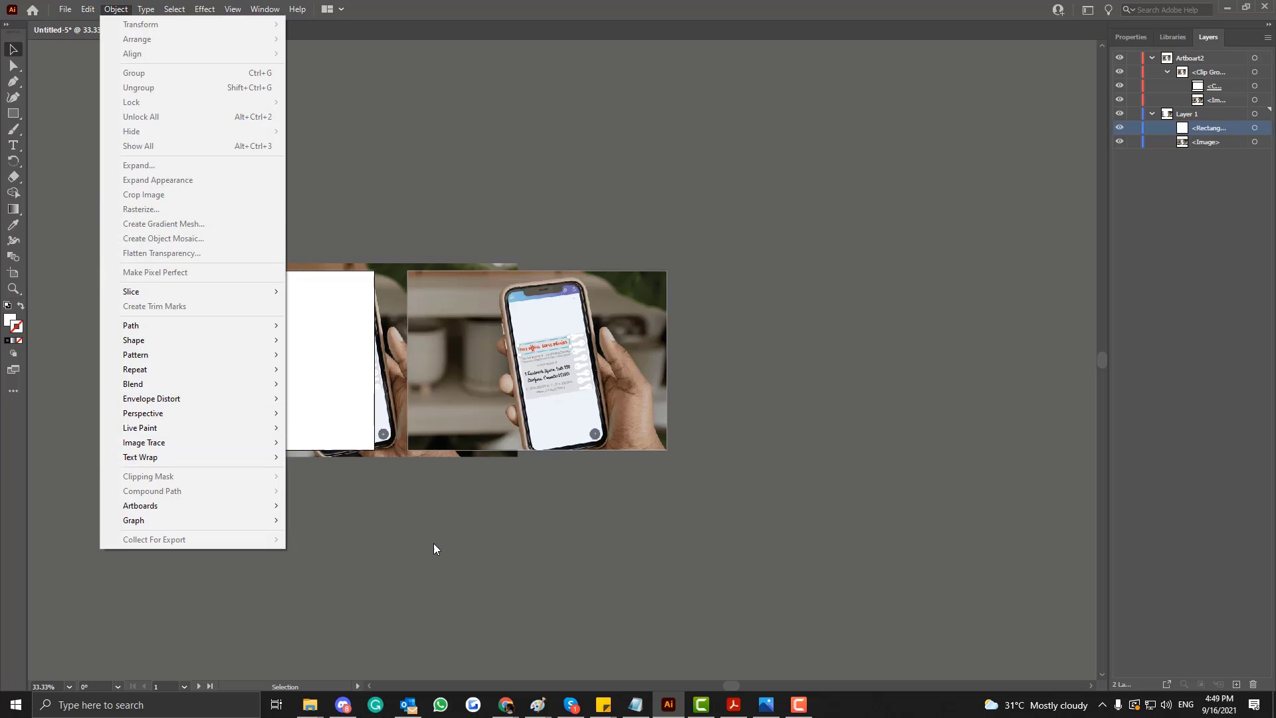
{"action": "left_click", "coordinate": [365, 525]}
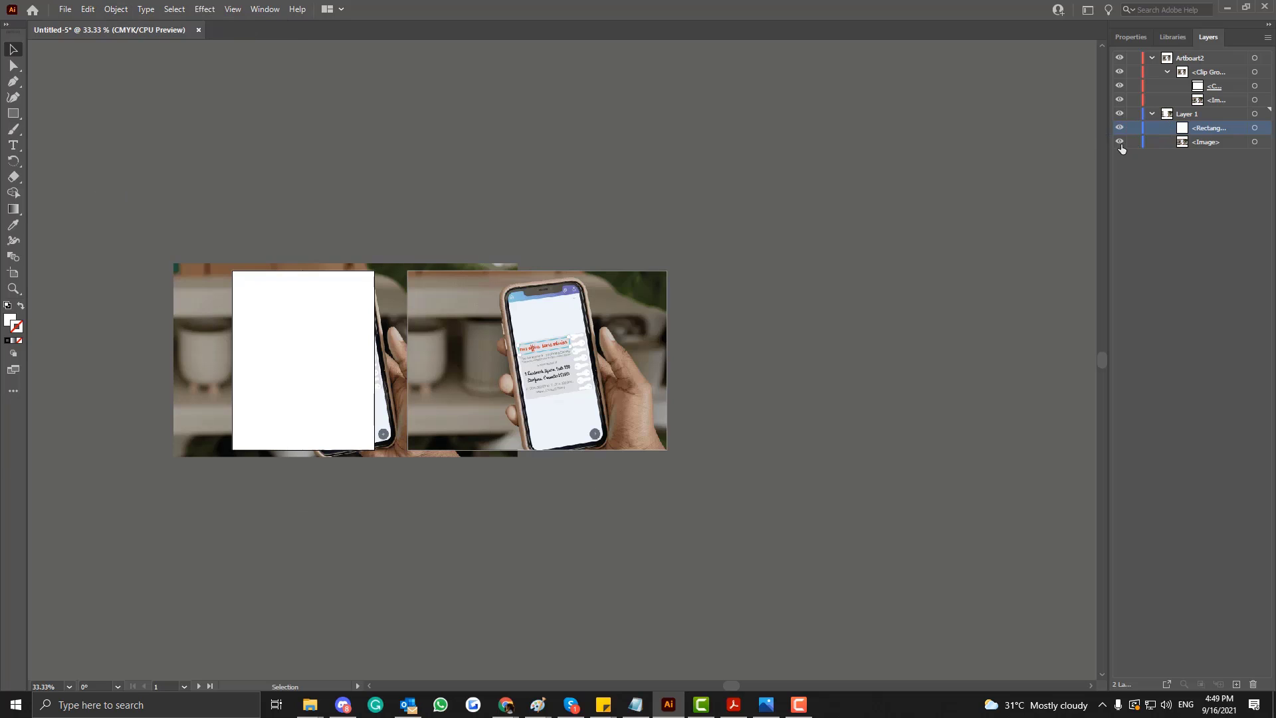
{"action": "left_click", "coordinate": [117, 12]}
{"action": "left_click", "coordinate": [330, 354]}
{"action": "left_click", "coordinate": [330, 354]}
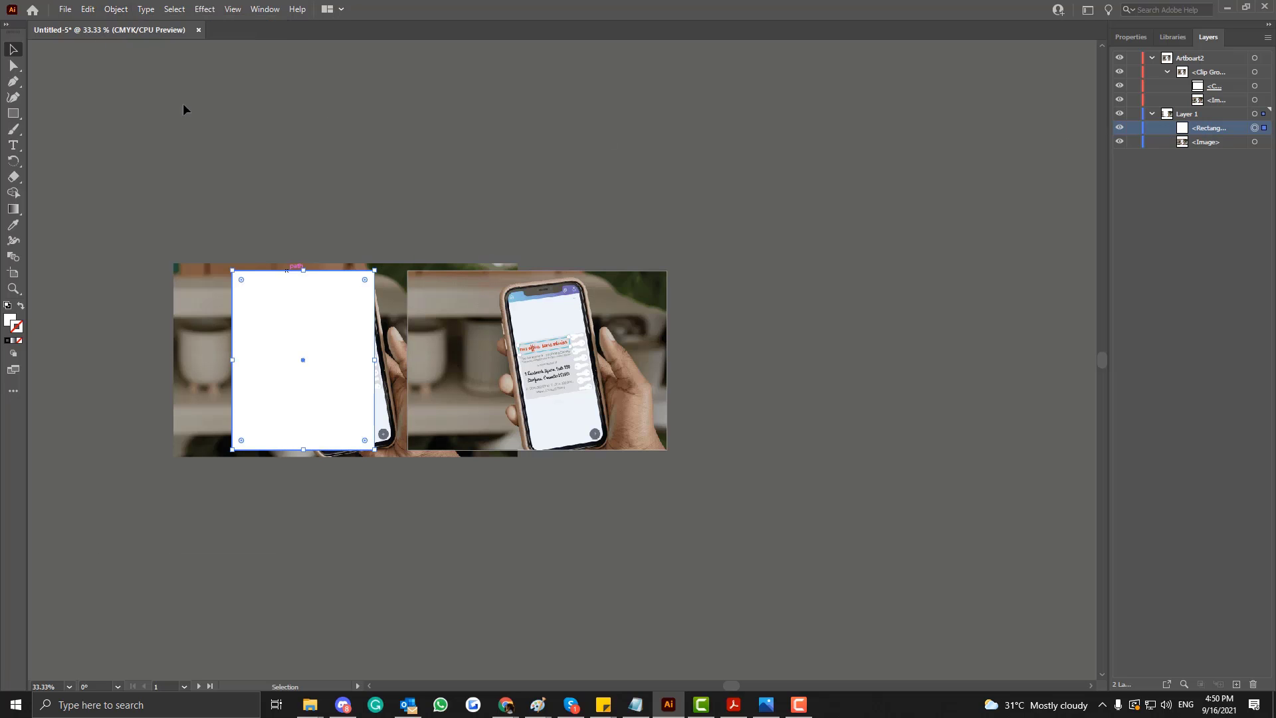
{"action": "left_click", "coordinate": [115, 9]}
{"action": "mouse_move", "coordinate": [189, 491]}
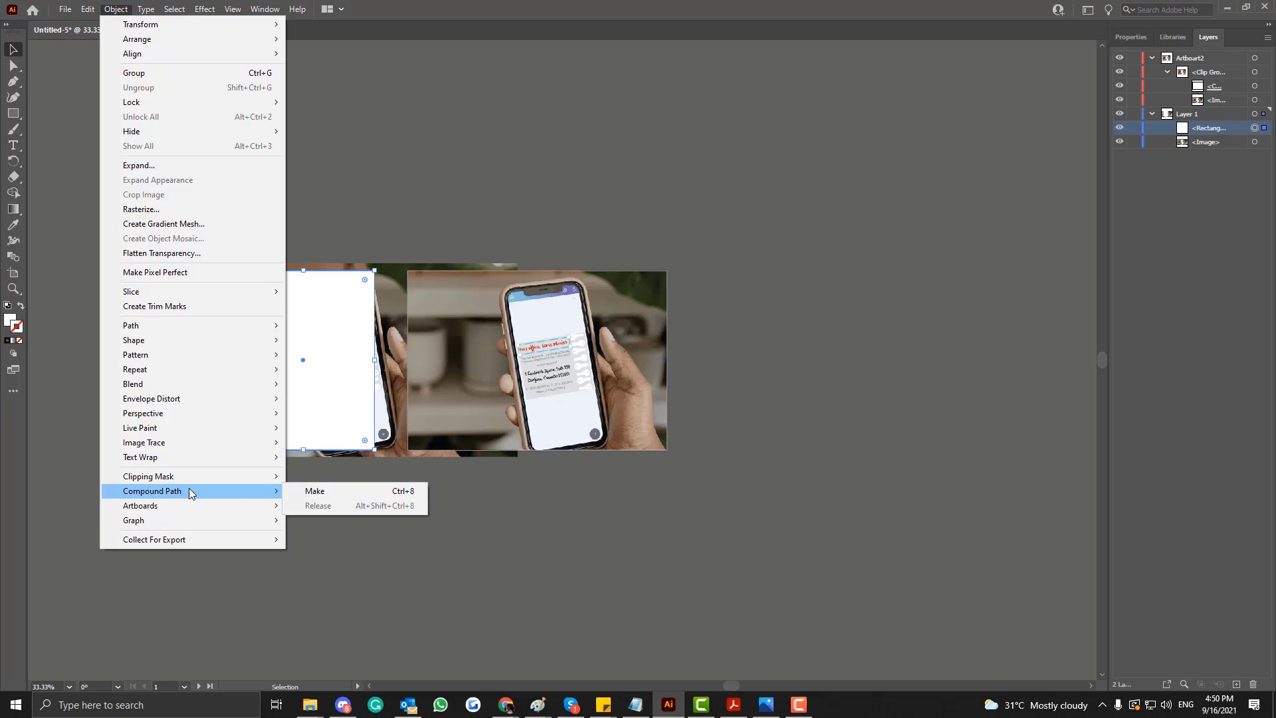
{"action": "left_click", "coordinate": [315, 490]}
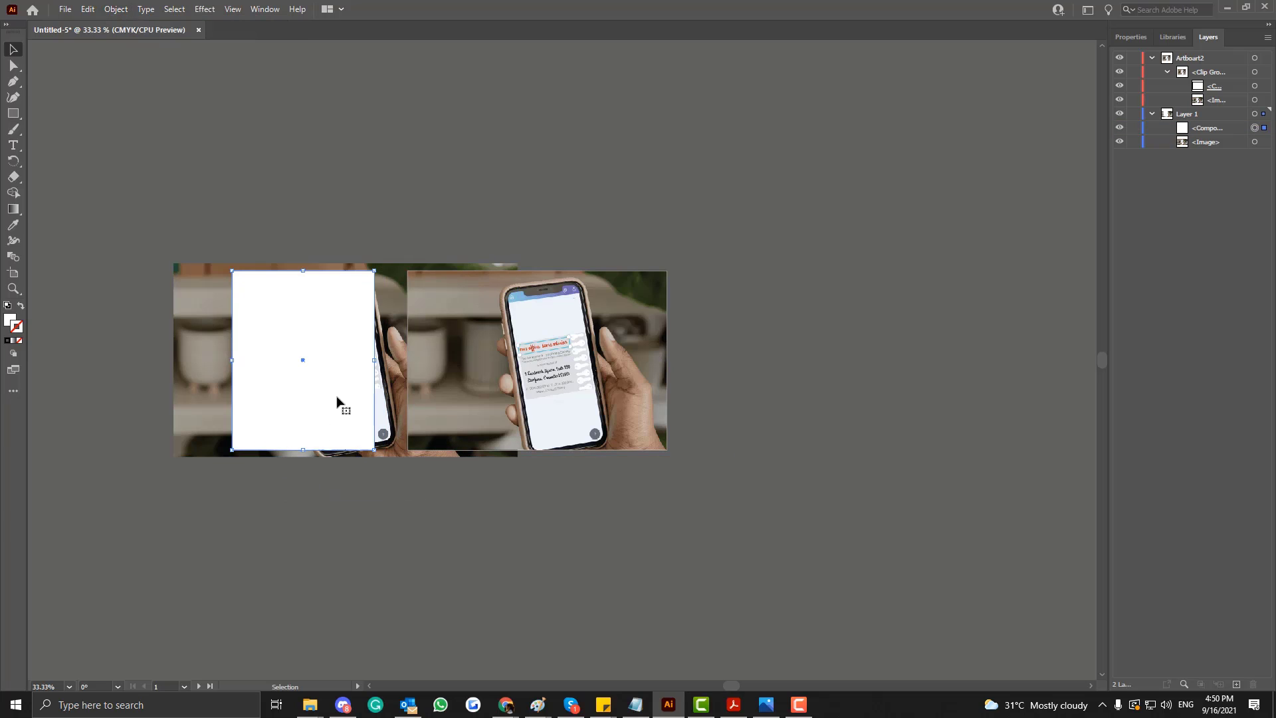
Try to make a clipping mask from the compound path and the image highlighted in Layer 1.
{"action": "left_click", "coordinate": [1210, 142]}
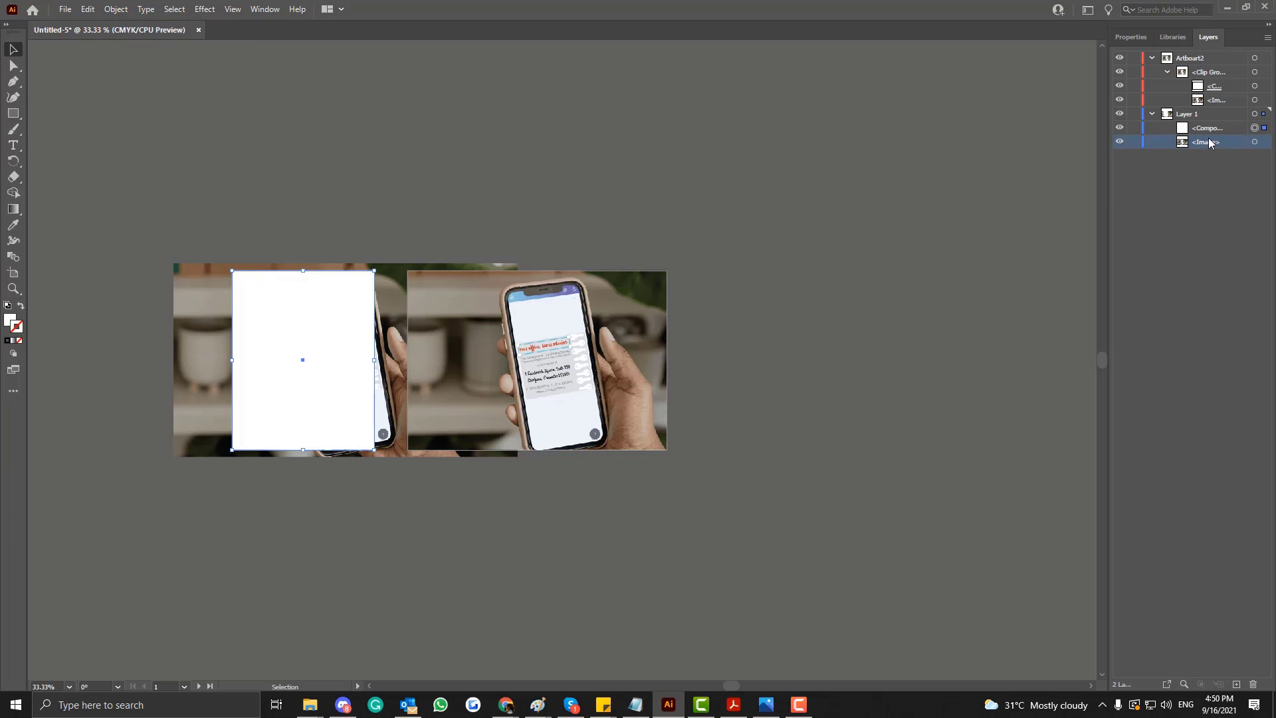
{"action": "left_click", "coordinate": [1205, 128], "text": "shift"}
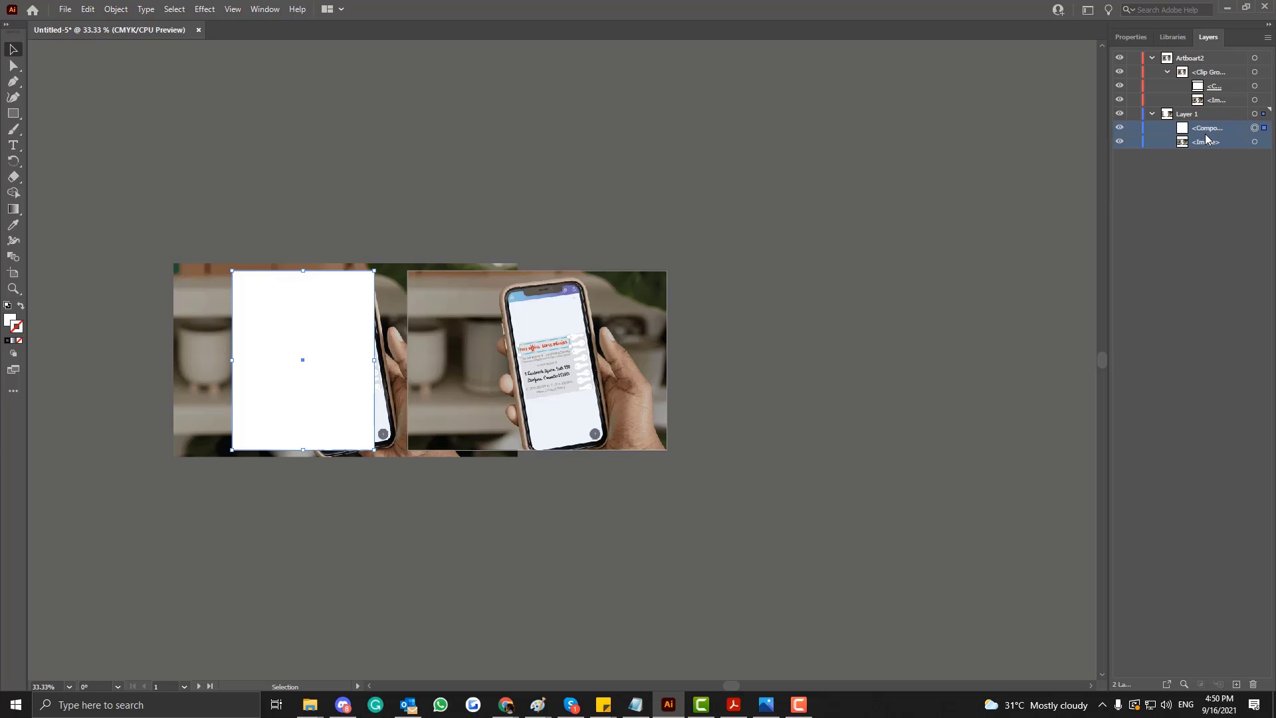
{"action": "left_click", "coordinate": [116, 9]}
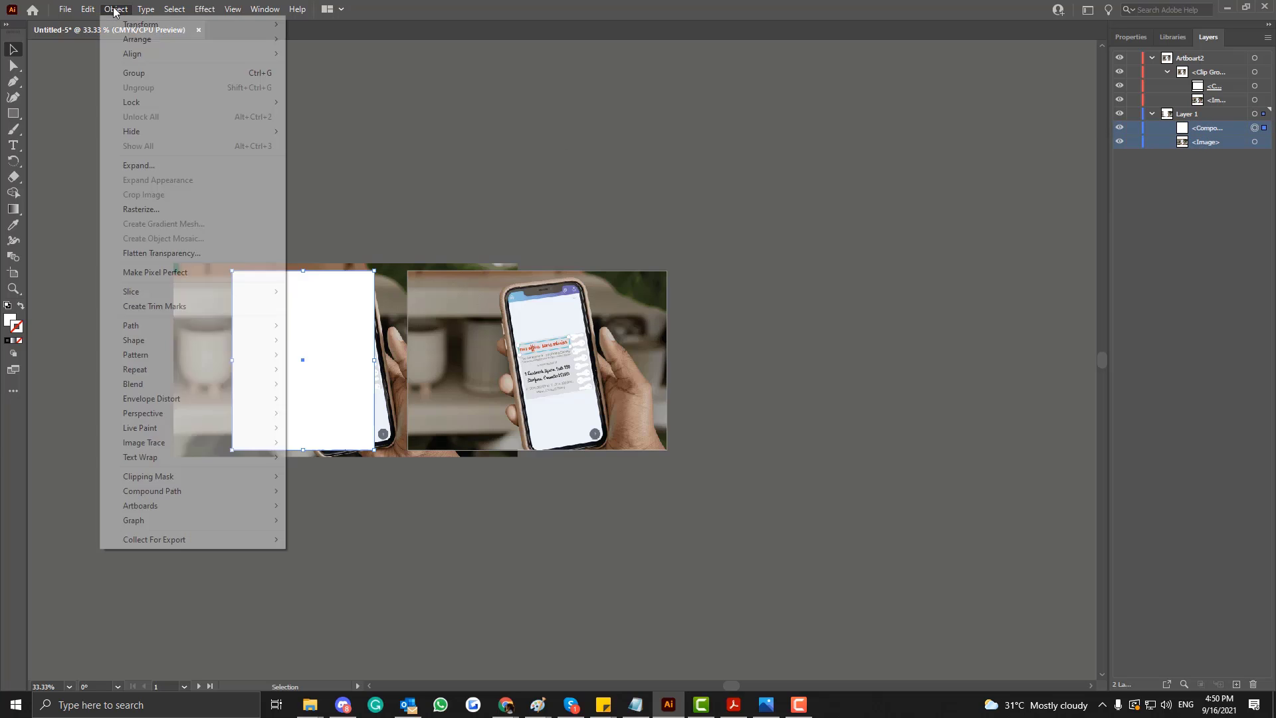
{"action": "mouse_move", "coordinate": [159, 483]}
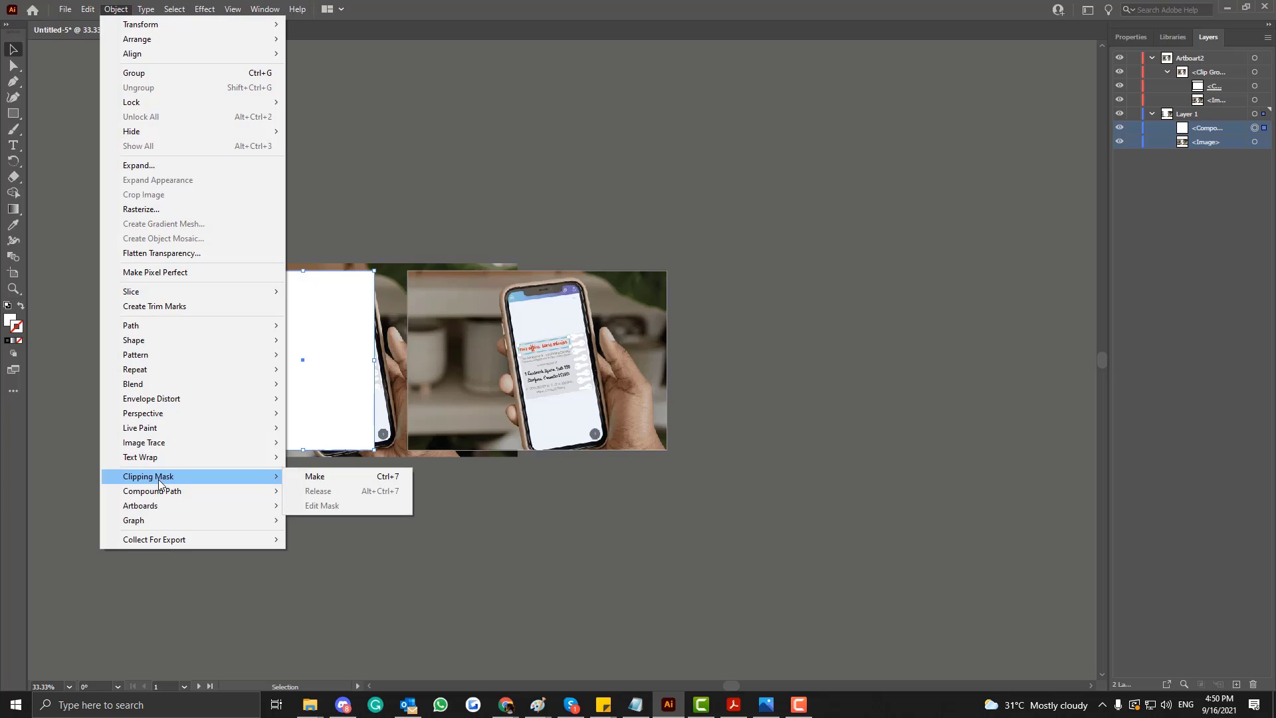
{"action": "left_click", "coordinate": [315, 477]}
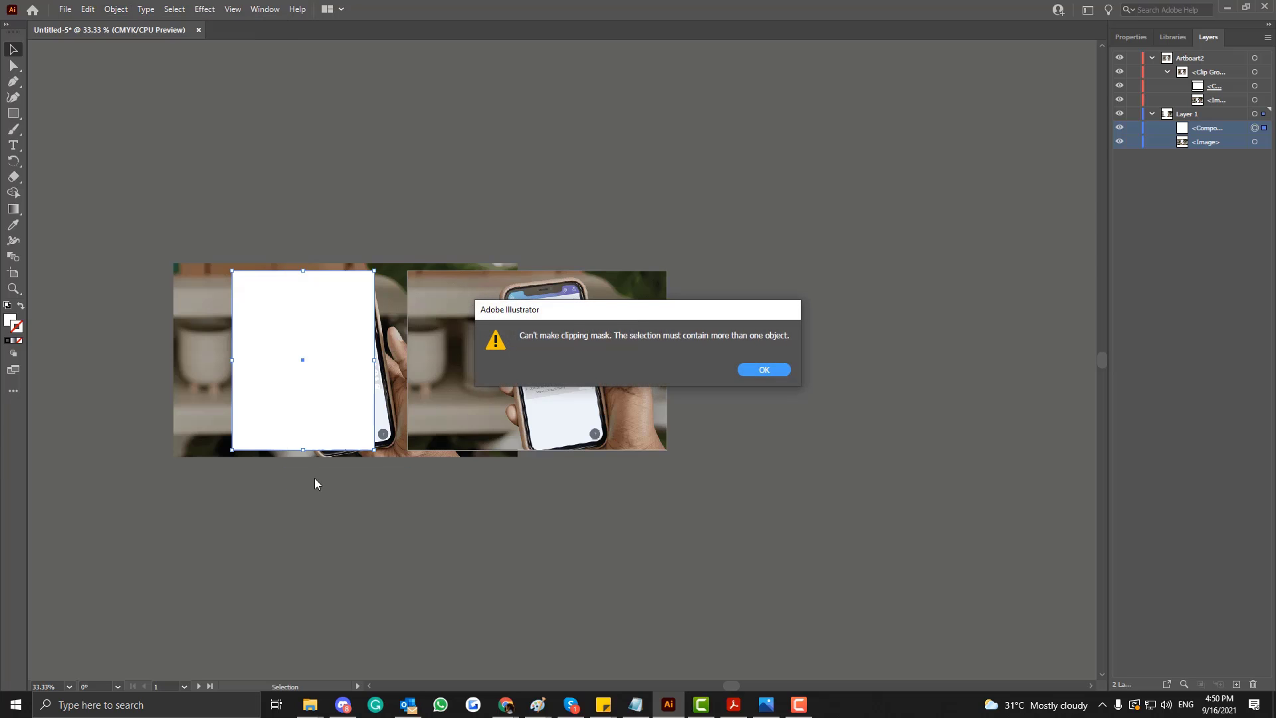
{"action": "left_click", "coordinate": [763, 370]}
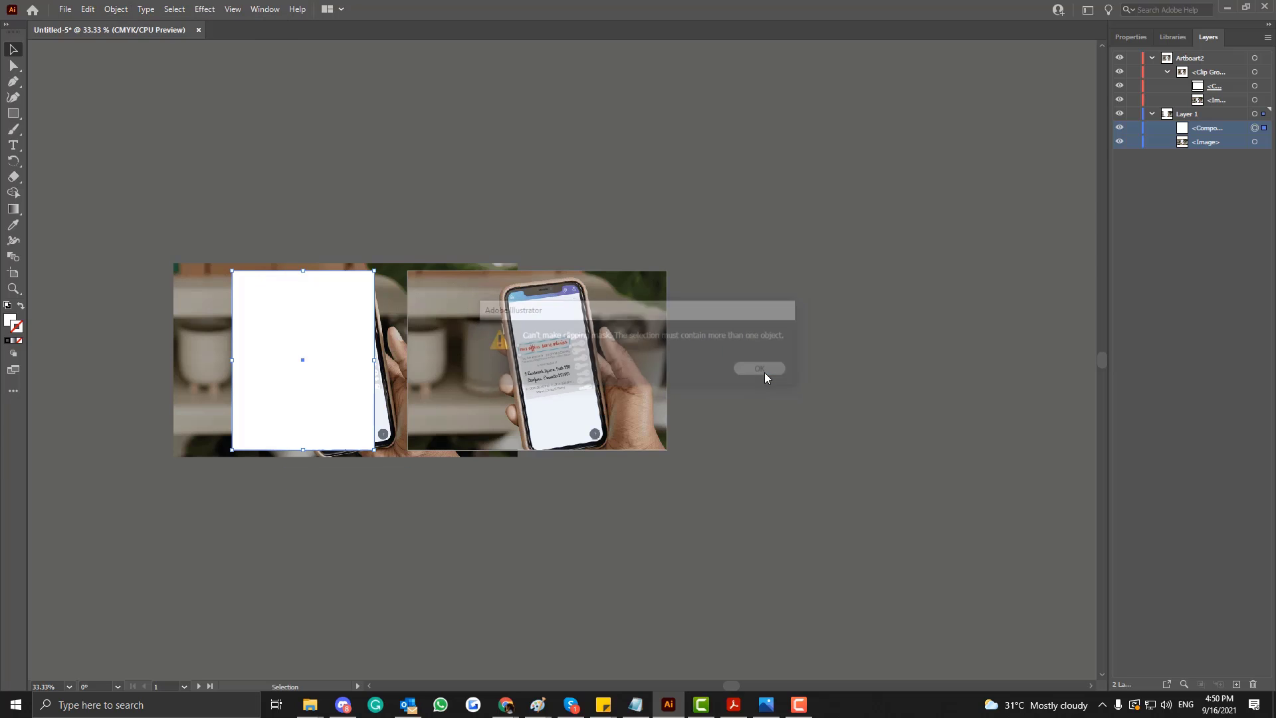
{"action": "left_click", "coordinate": [521, 558]}
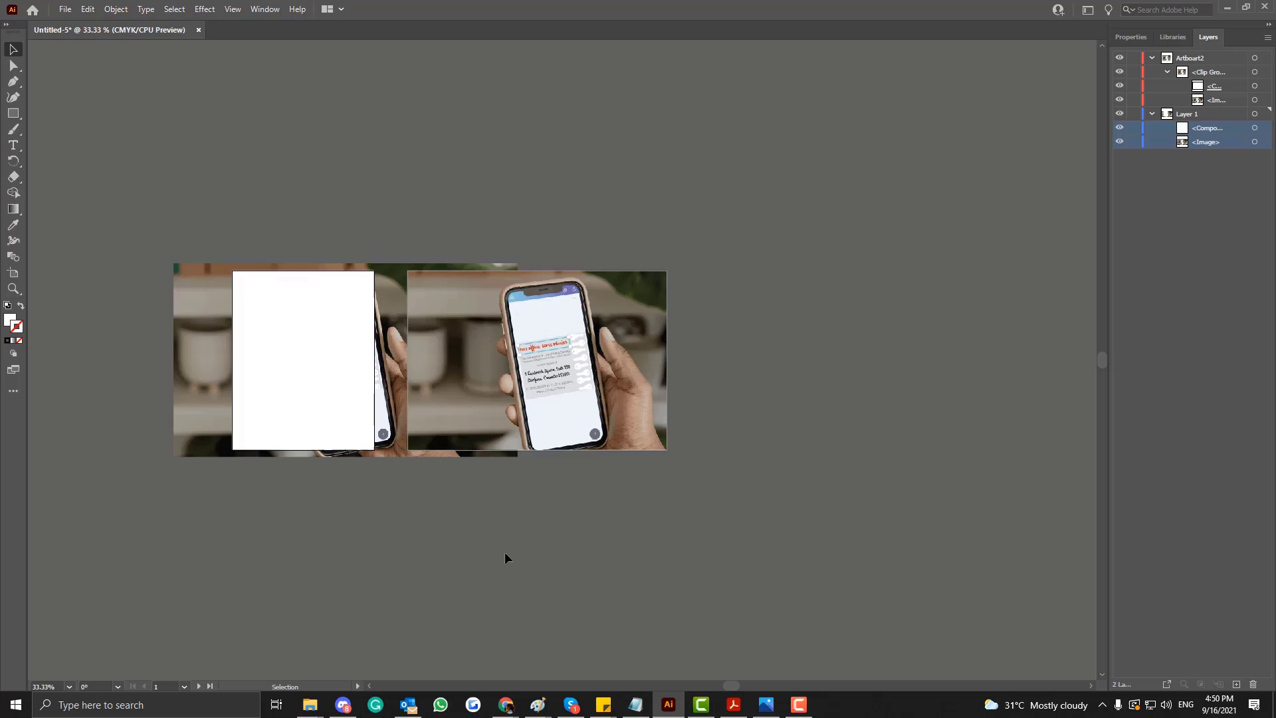
Reapply the compound path command to the white shape covering the first artboard.
{"action": "left_click", "coordinate": [246, 319]}
{"action": "left_click", "coordinate": [1196, 128]}
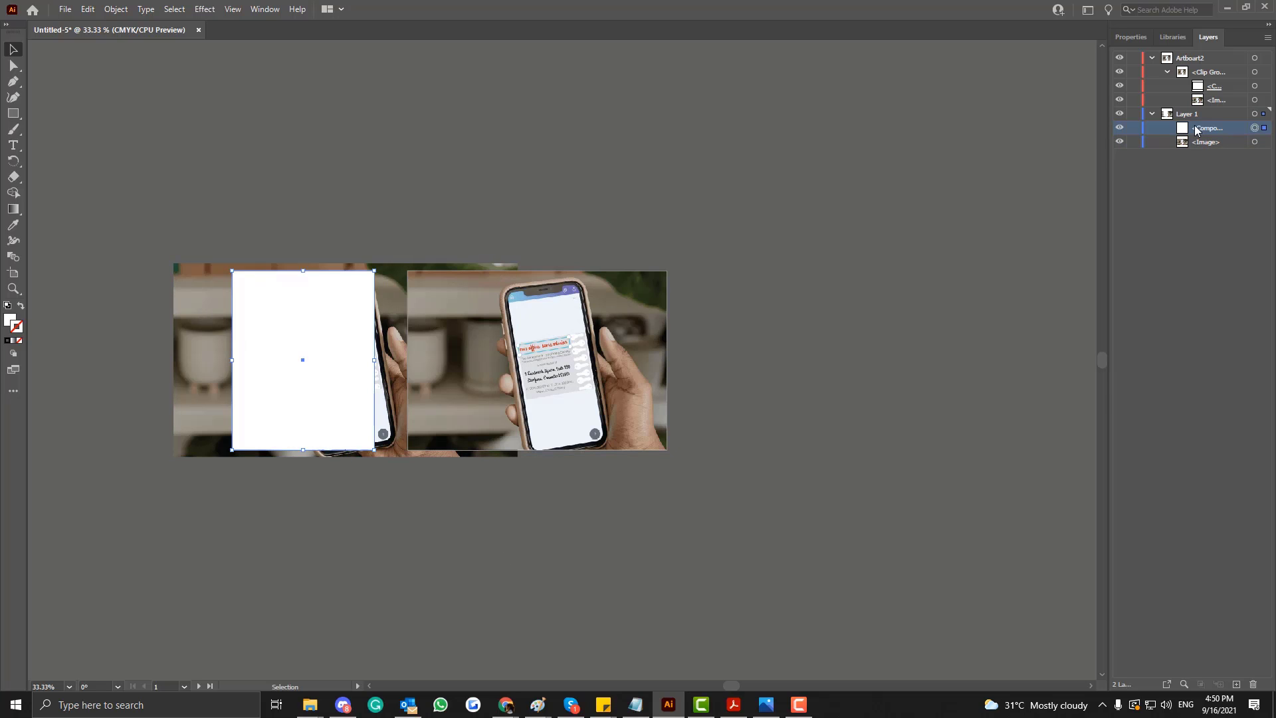
{"action": "left_click", "coordinate": [116, 9]}
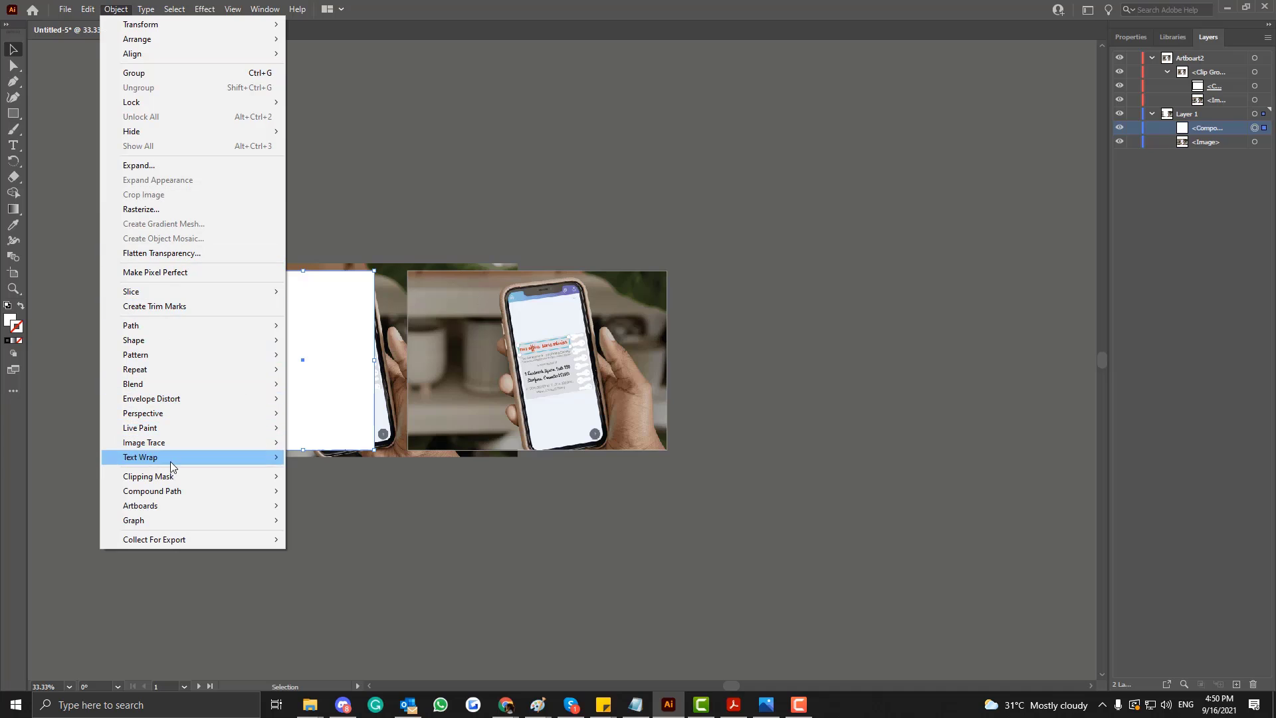
{"action": "mouse_move", "coordinate": [178, 492]}
{"action": "left_click", "coordinate": [322, 491]}
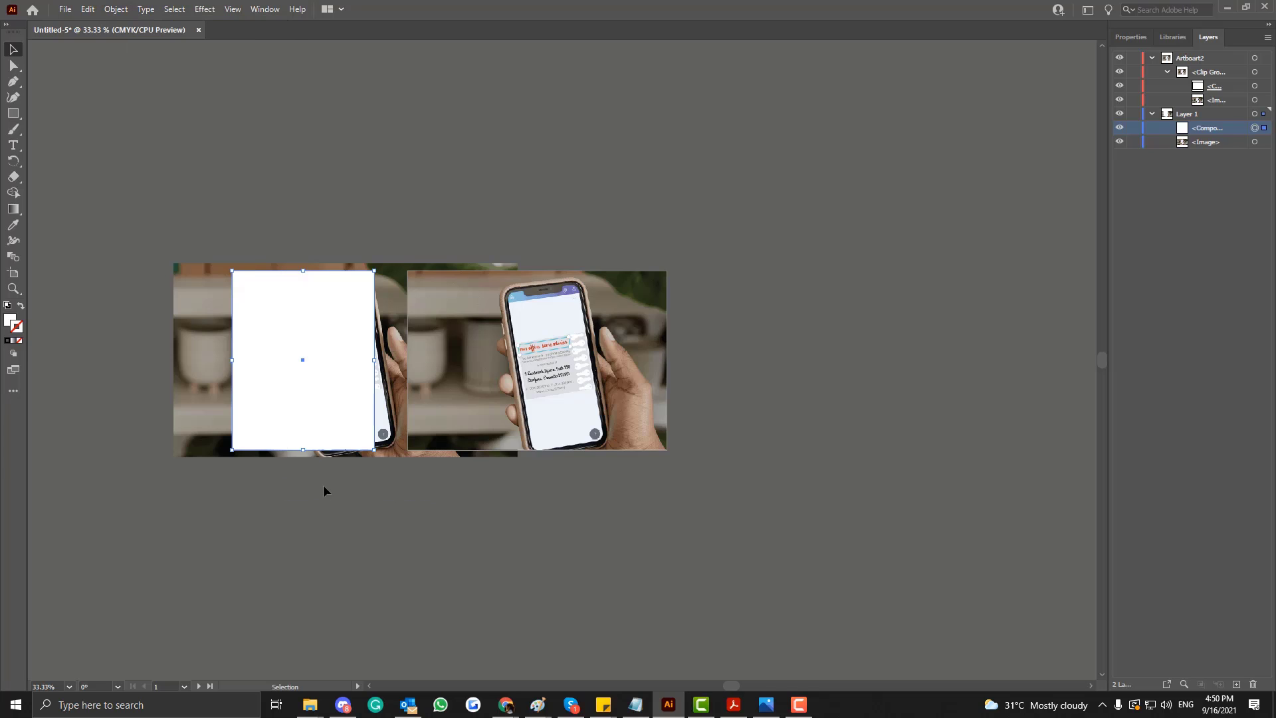
Make a clipping mask from the first artboard's compound path and photo, and expand the new clip group in Layer 1.
{"action": "left_click", "coordinate": [1210, 144]}
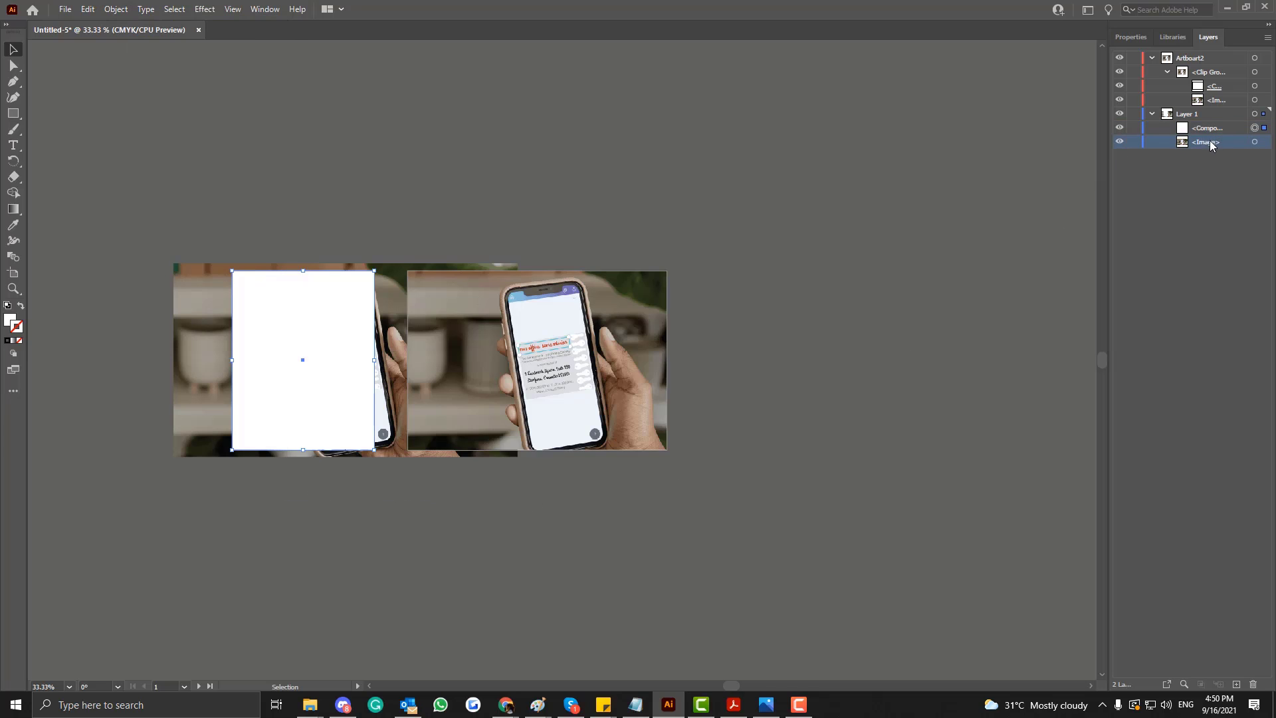
{"action": "left_click", "coordinate": [1206, 128], "text": "shift"}
{"action": "left_click", "coordinate": [166, 273]}
{"action": "left_click_drag", "start_coordinate": [166, 273], "coordinate": [317, 457]}
{"action": "left_click", "coordinate": [115, 10]}
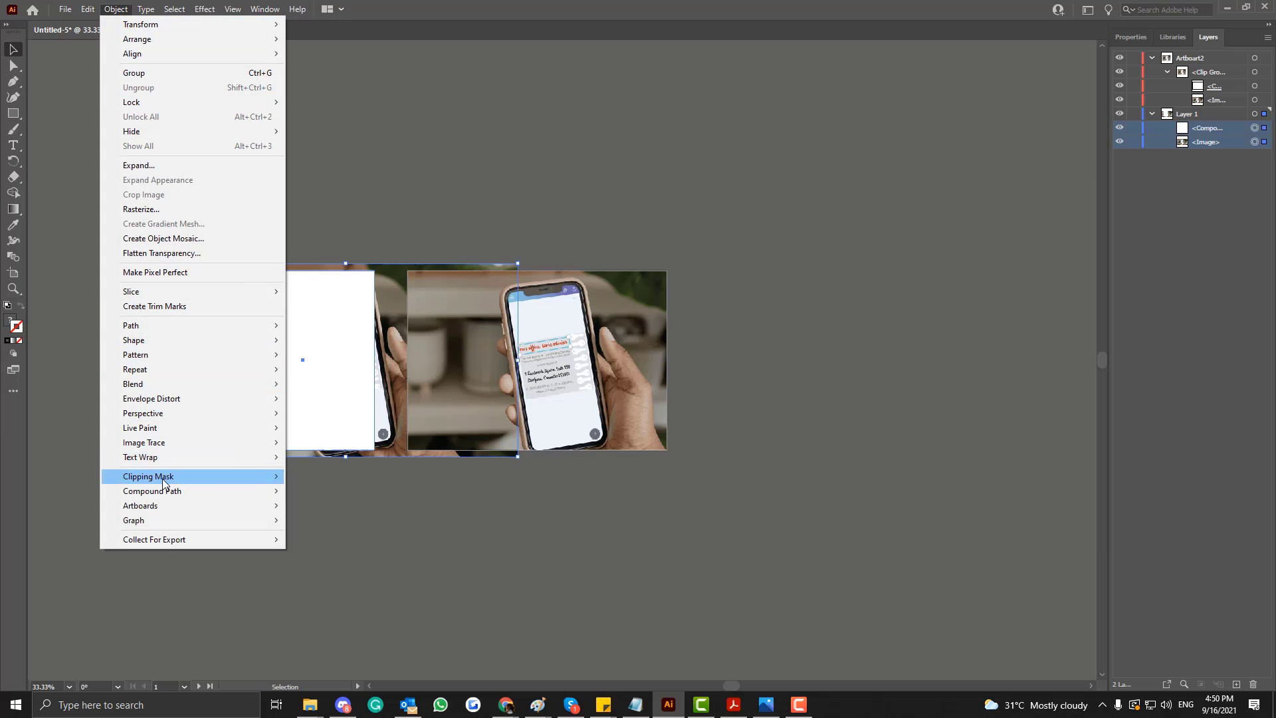
{"action": "left_click", "coordinate": [315, 491]}
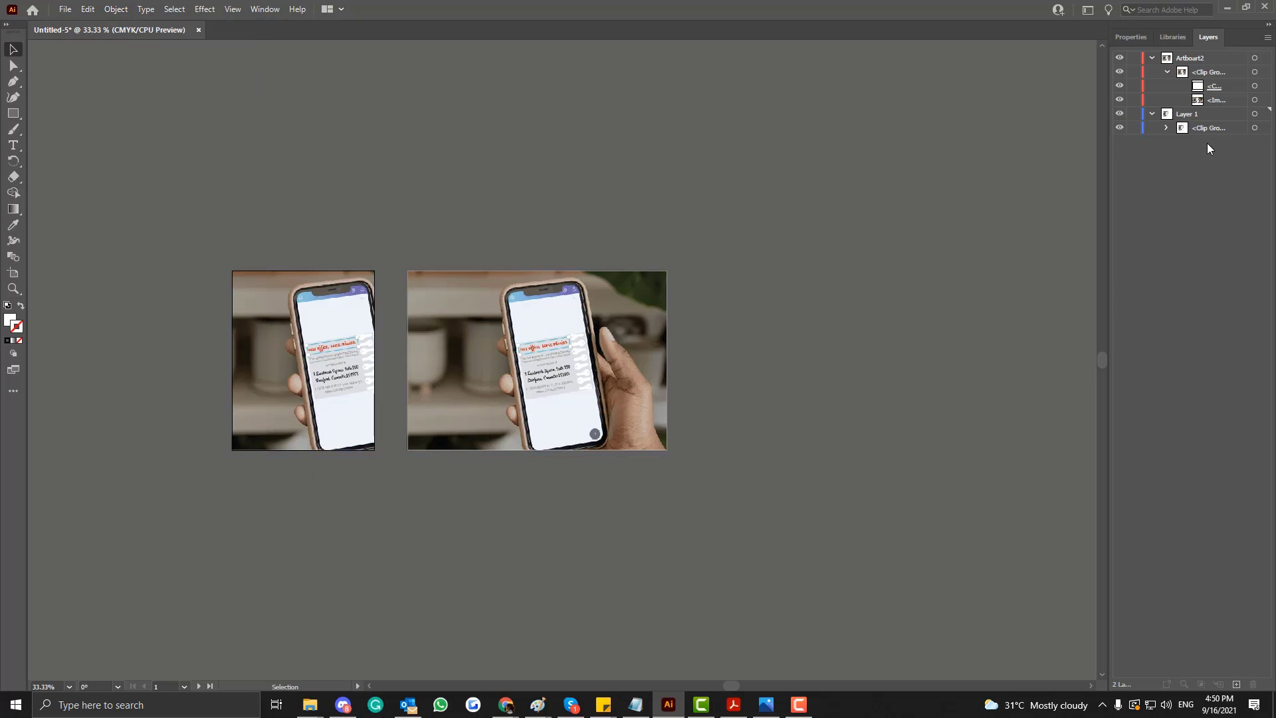
{"action": "left_click", "coordinate": [1165, 127]}
{"action": "left_click", "coordinate": [1219, 155]}
Isolate the first artboard's clip group and shift the photo left inside the mask so the phone and fingertips fit in the frame.
{"action": "left_click", "coordinate": [324, 345]}
{"action": "double_click", "coordinate": [326, 344]}
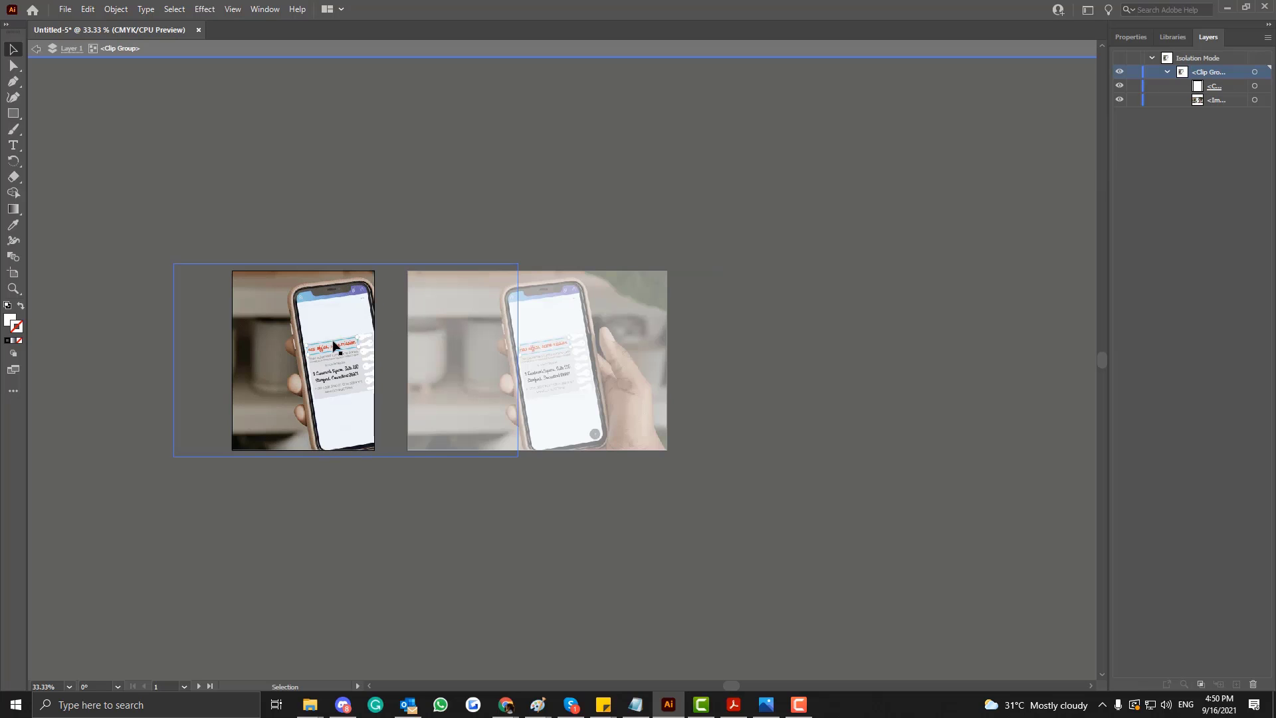
{"action": "left_click_drag", "start_coordinate": [326, 344], "coordinate": [296, 345]}
{"action": "left_click", "coordinate": [263, 486]}
{"action": "double_click", "coordinate": [399, 201]}
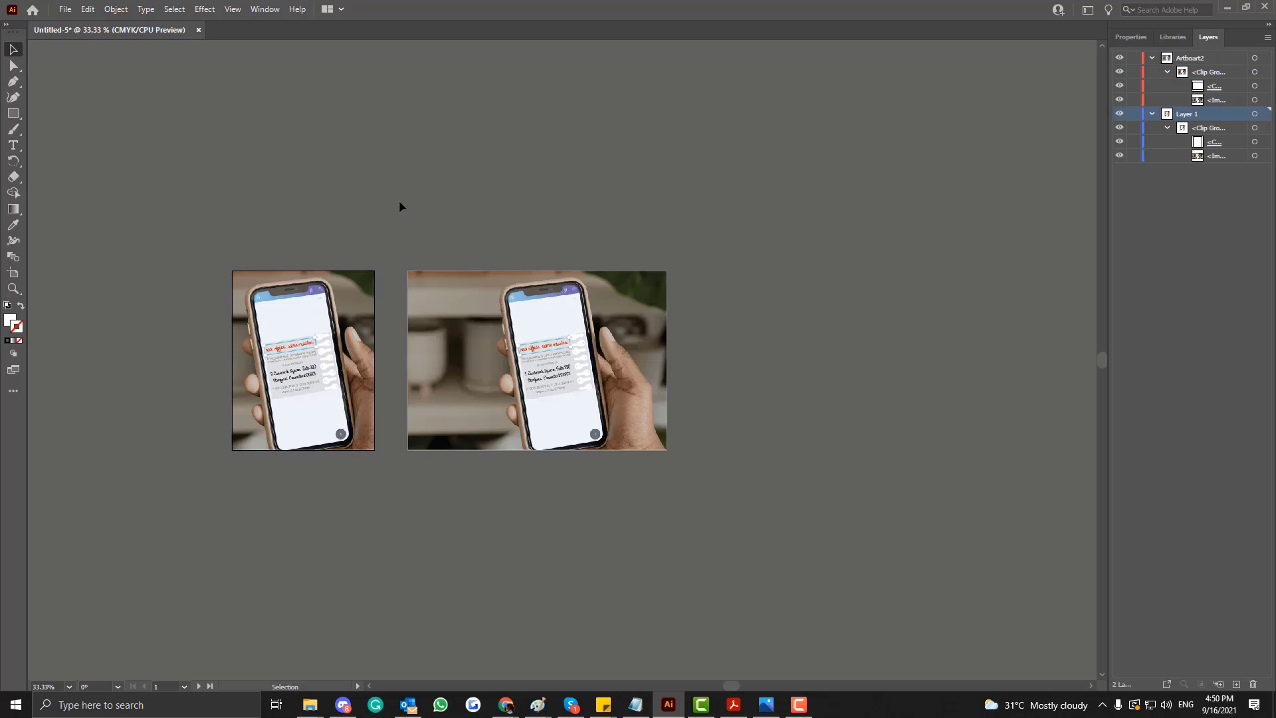
Shift the masked photo further left within the first artboard so the whole holding hand falls inside the crop.
{"action": "double_click", "coordinate": [296, 355]}
{"action": "left_click_drag", "start_coordinate": [296, 355], "coordinate": [261, 351]}
{"action": "double_click", "coordinate": [237, 481]}
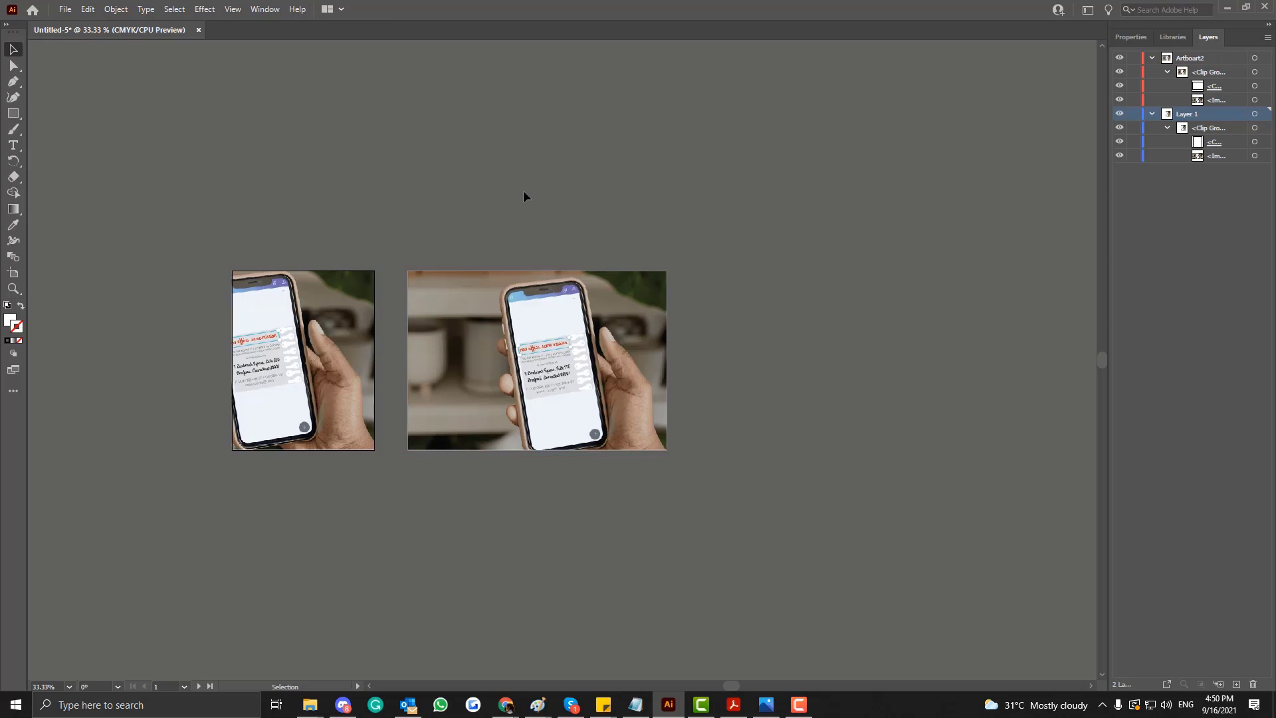
Draw a third, wider landscape artboard above the two existing ones.
{"action": "left_click", "coordinate": [21, 273]}
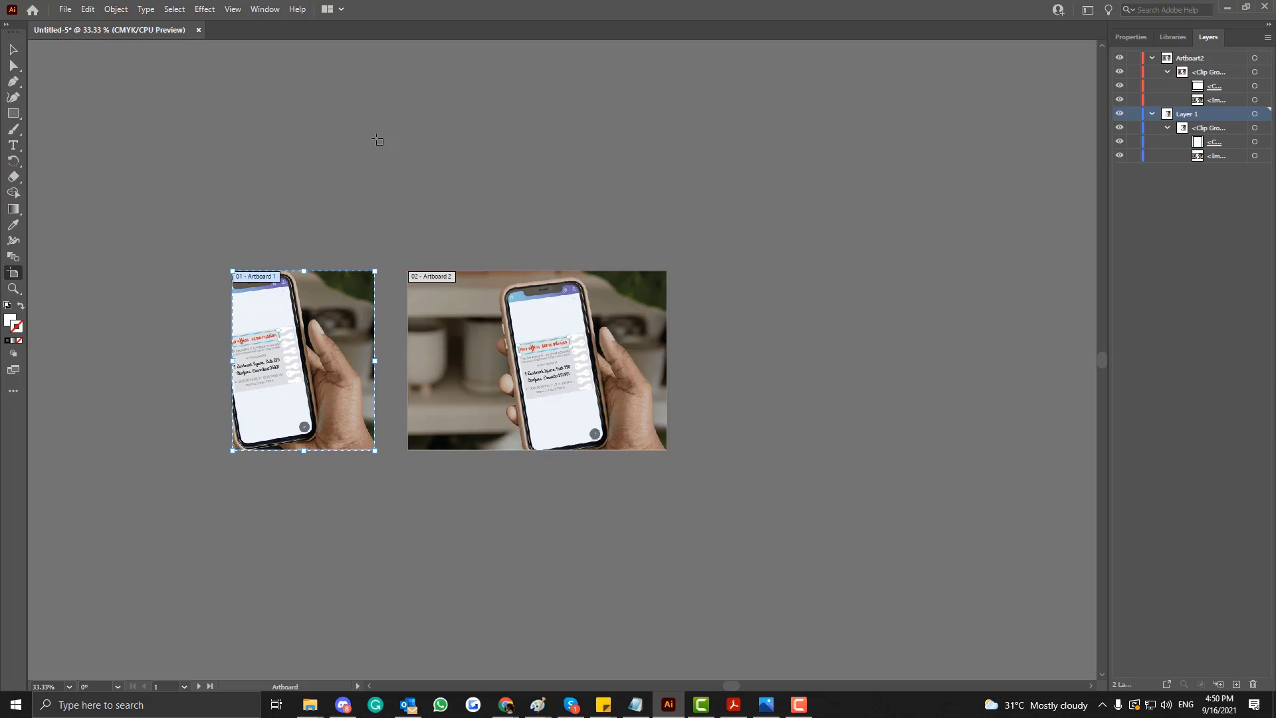
{"action": "mouse_move", "coordinate": [303, 78]}
{"action": "left_mouse_down"}
{"action": "mouse_move", "coordinate": [333, 108]}
{"action": "mouse_move", "coordinate": [631, 255]}
{"action": "left_mouse_up"}
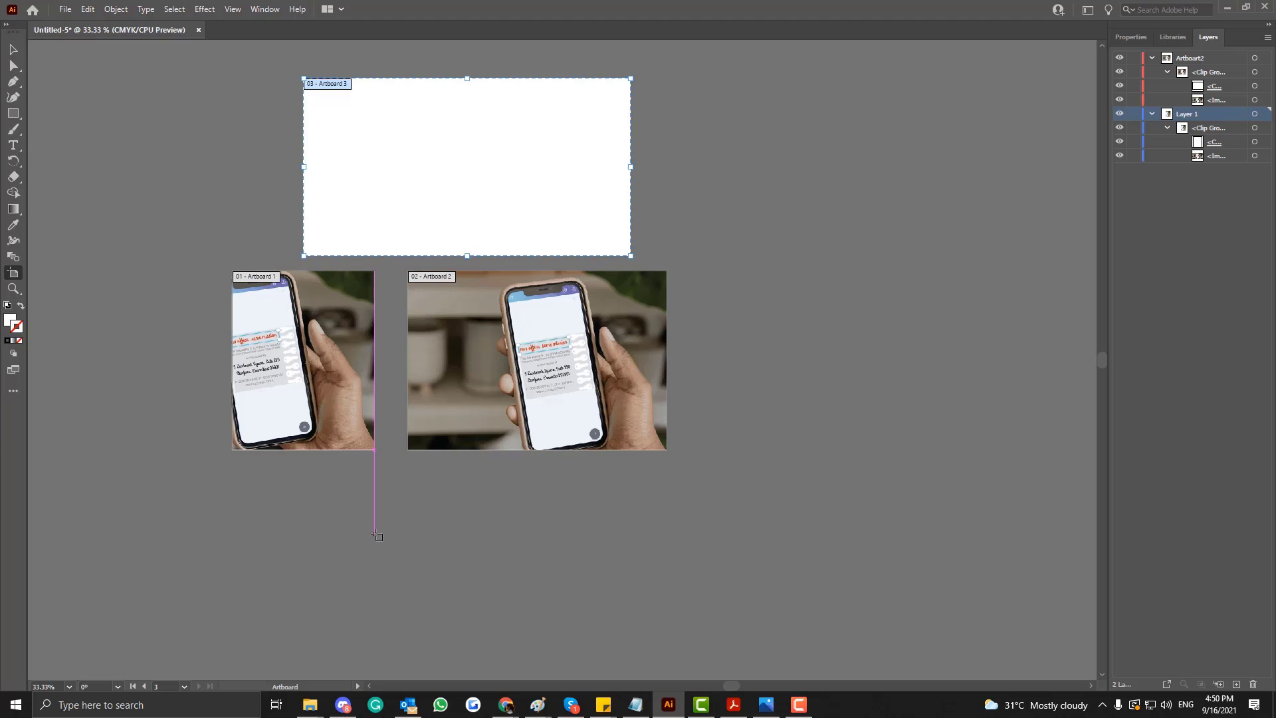
{"action": "left_click", "coordinate": [13, 49]}
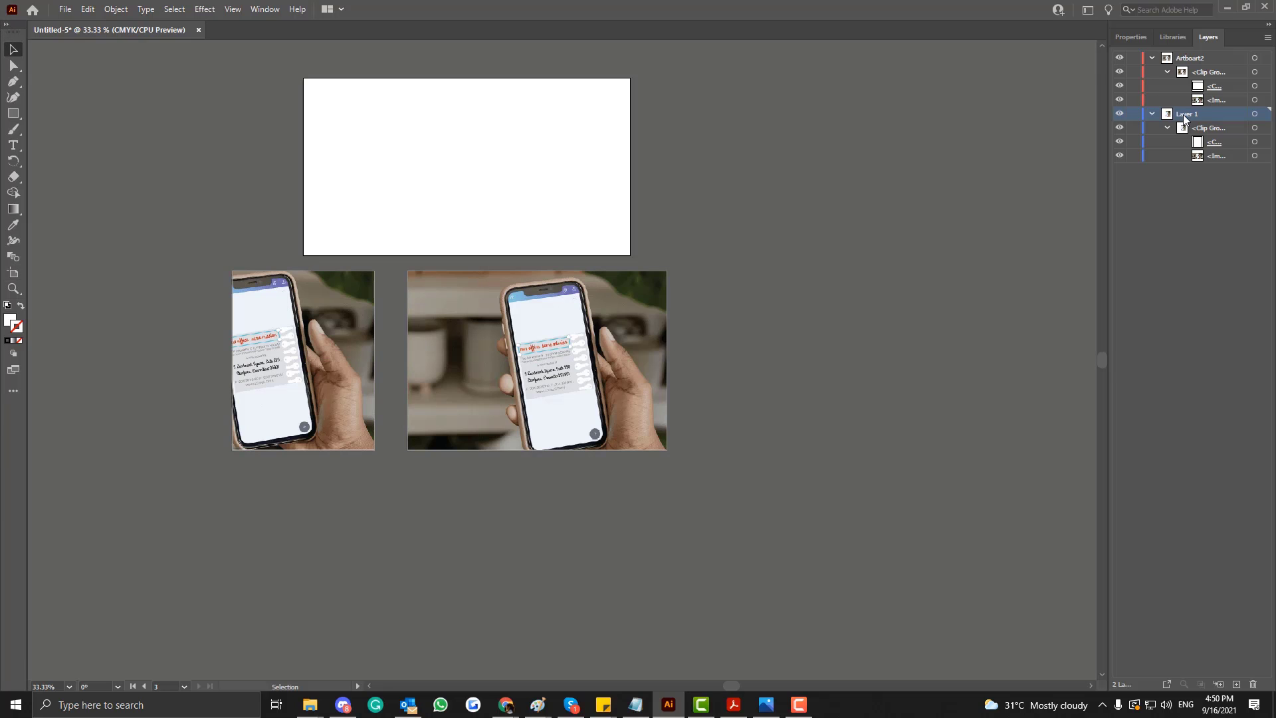
Paste another copy of the phone photo into Layer 1 and place it over the third artboard.
{"action": "left_click", "coordinate": [1226, 158]}
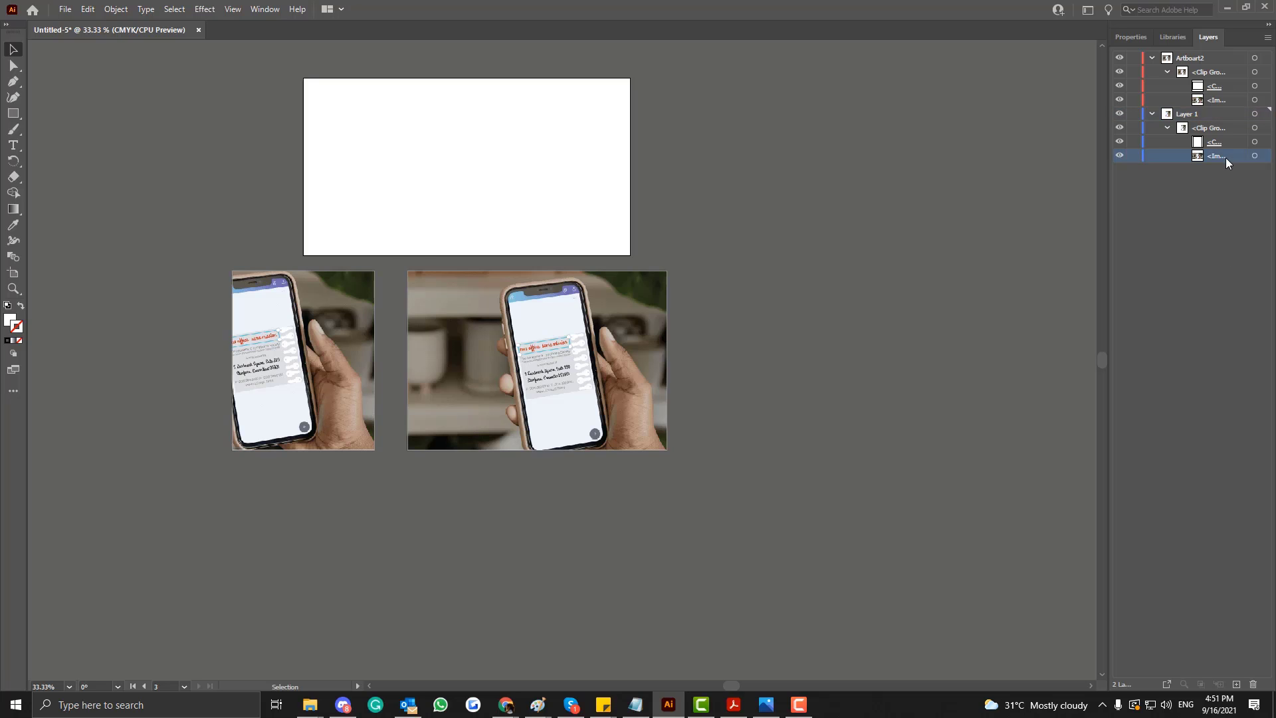
{"action": "key", "text": "ctrl+v"}
{"action": "left_click_drag", "start_coordinate": [710, 324], "coordinate": [624, 128]}
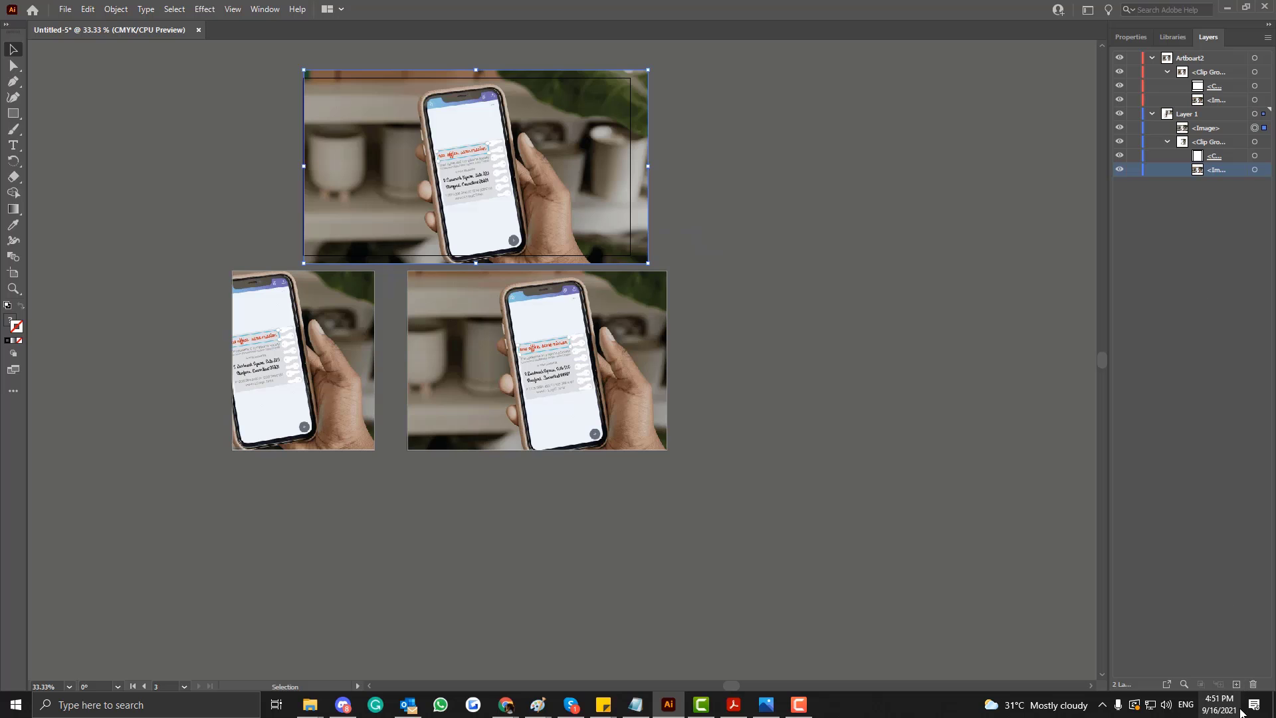
Create a new layer, Layer 3, and move the third artboard's image from Layer 1 into it.
{"action": "left_click", "coordinate": [1236, 685]}
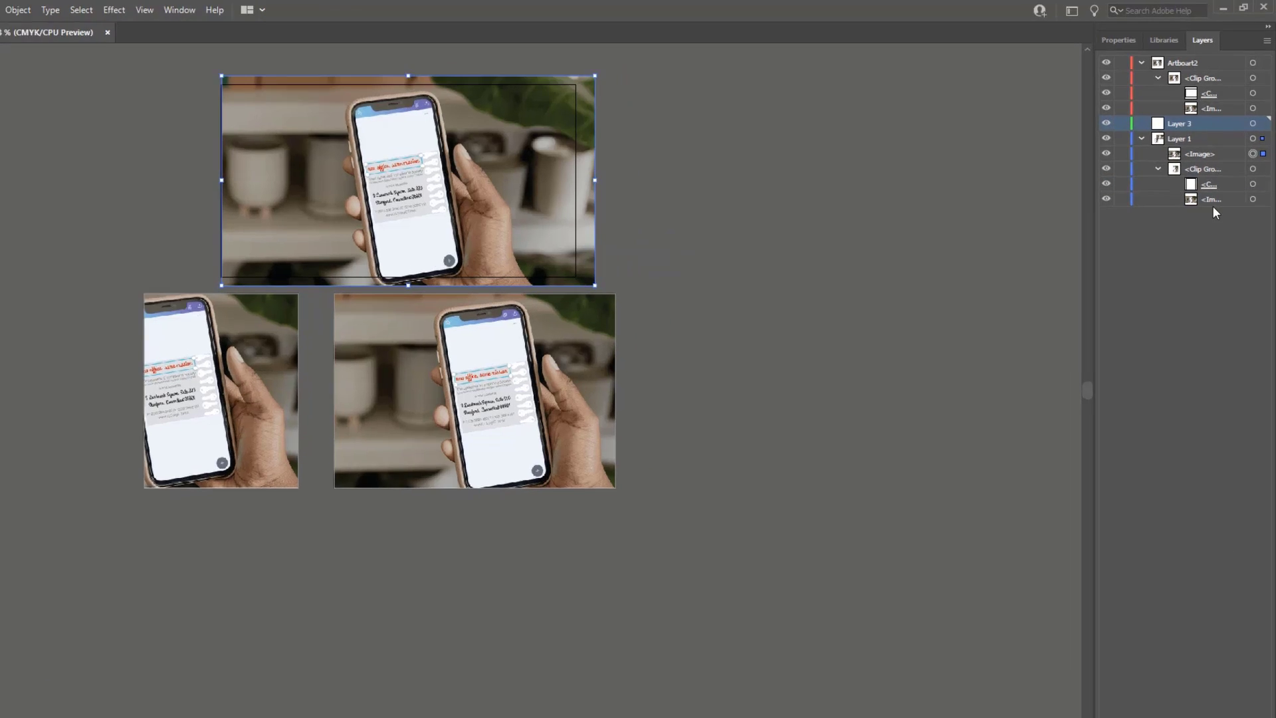
{"action": "left_click", "coordinate": [1209, 200]}
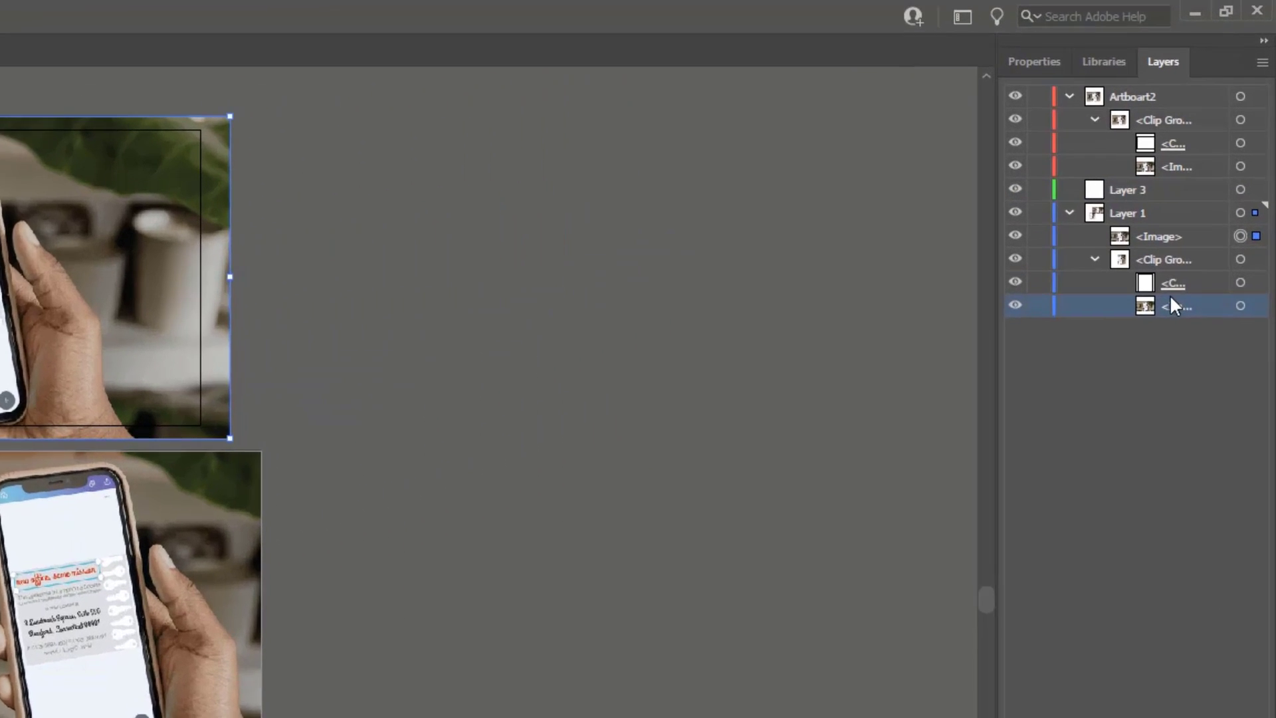
{"action": "left_click", "coordinate": [1181, 155]}
{"action": "left_click", "coordinate": [1107, 153]}
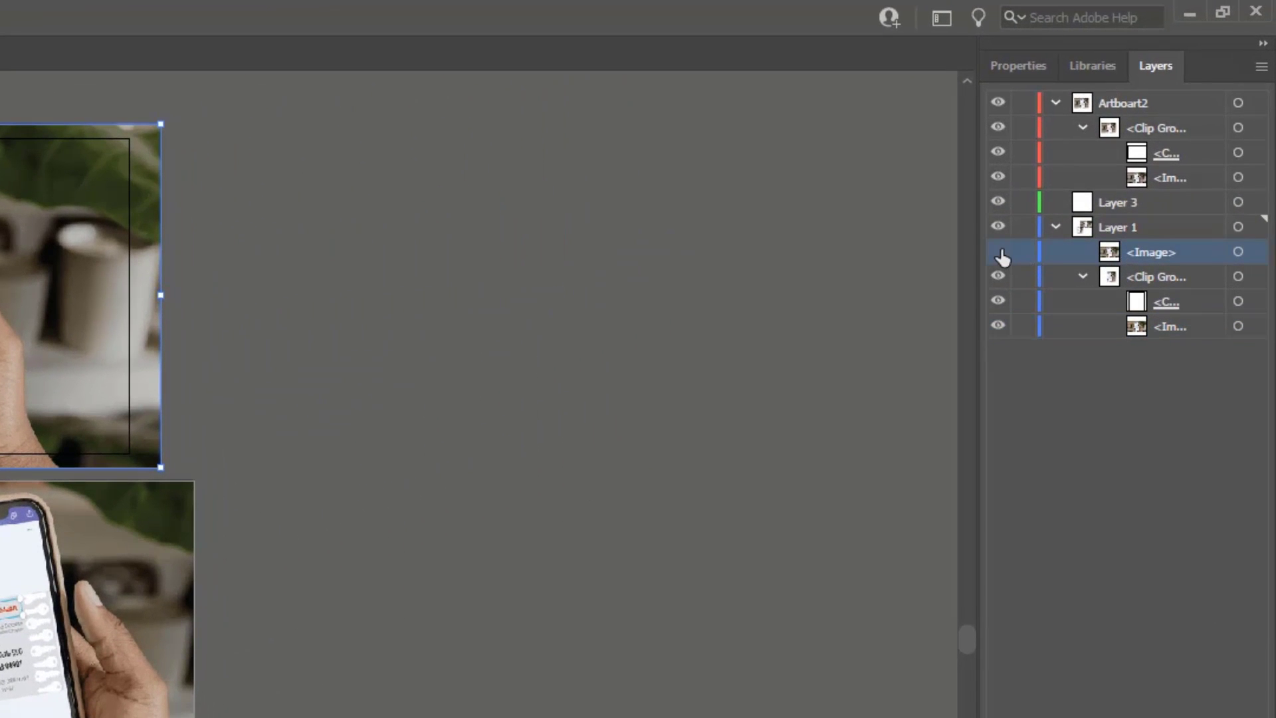
{"action": "left_click", "coordinate": [1002, 258]}
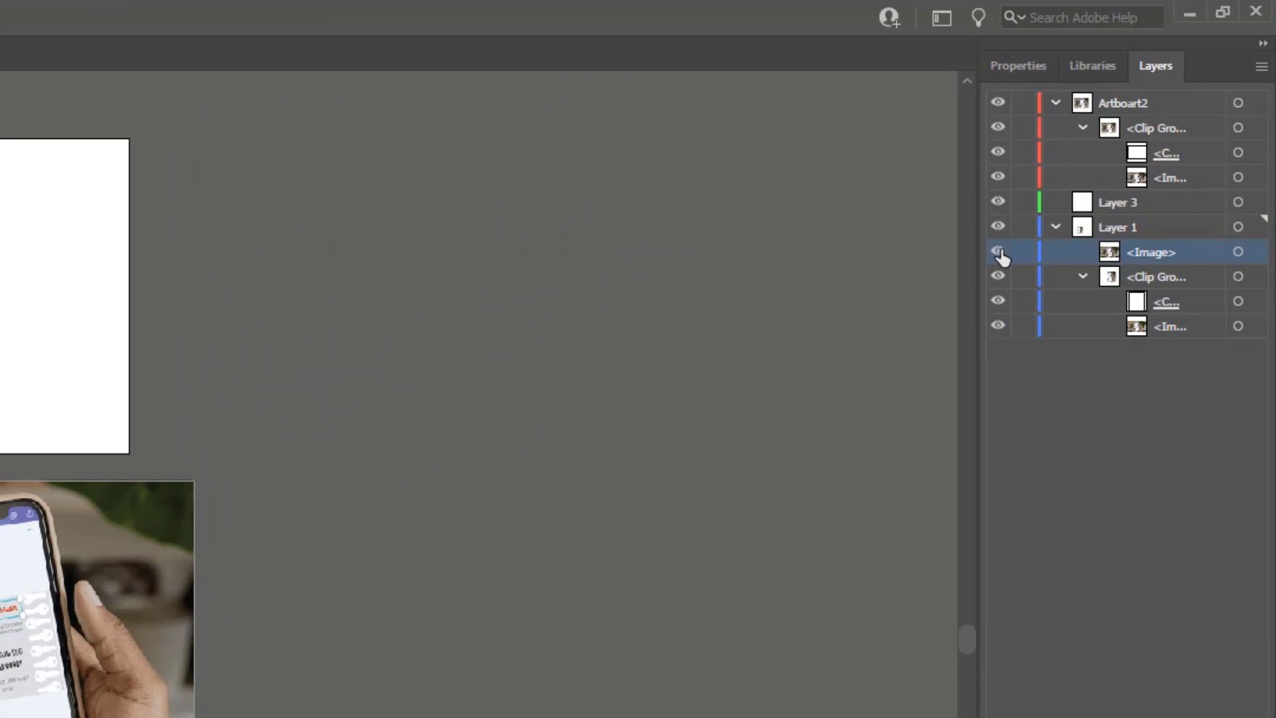
{"action": "left_click", "coordinate": [1002, 258]}
{"action": "left_click_drag", "start_coordinate": [1138, 249], "coordinate": [1115, 204]}
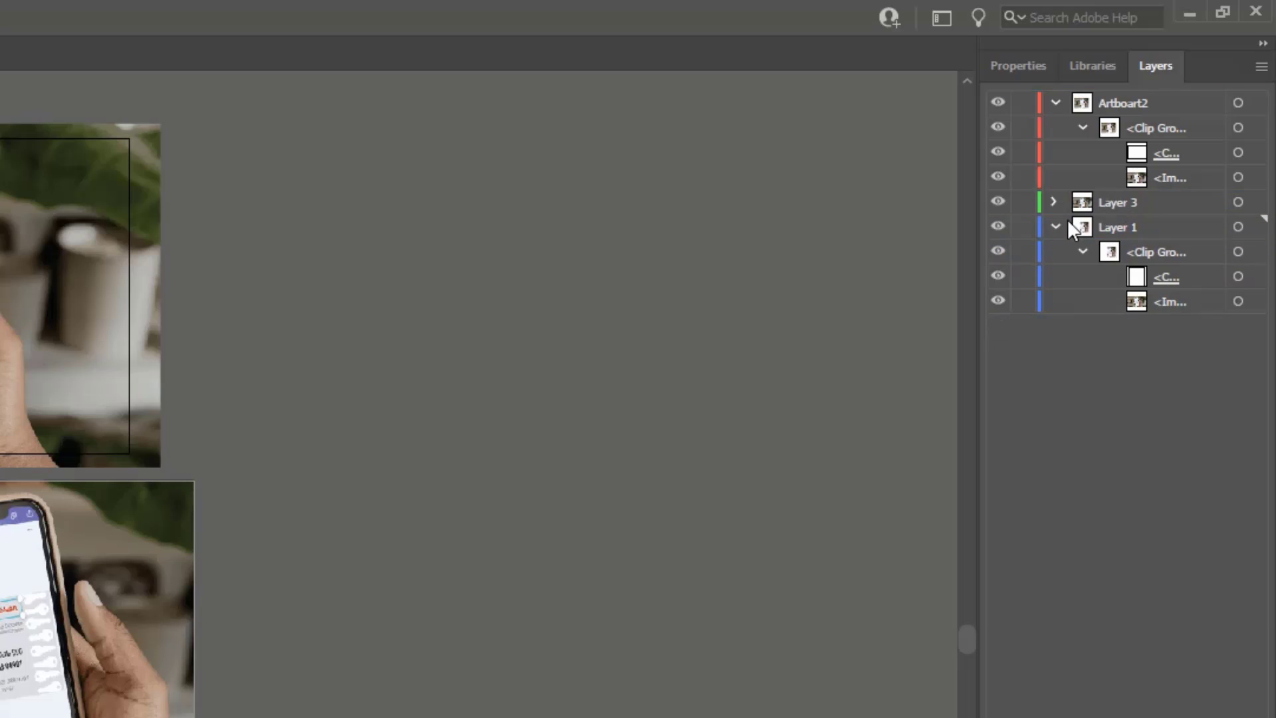
Collapse Layer 1 and rename it "artboard 1".
{"action": "left_click", "coordinate": [1055, 227]}
{"action": "double_click", "coordinate": [1138, 226]}
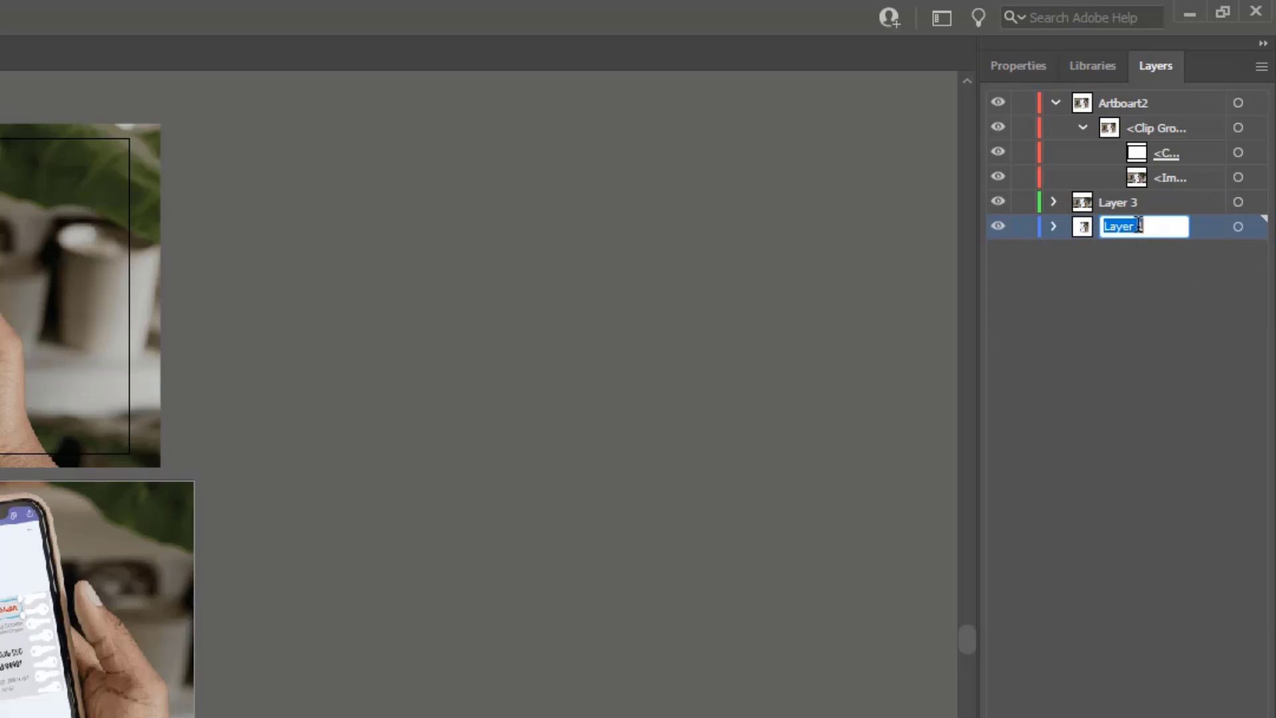
{"action": "type", "text": "artboard 1"}
{"action": "key", "text": "Return"}
Move Layer 3 below the "artboard 1" layer and rename it "artboard 2".
{"action": "left_click_drag", "start_coordinate": [1120, 202], "coordinate": [1114, 253]}
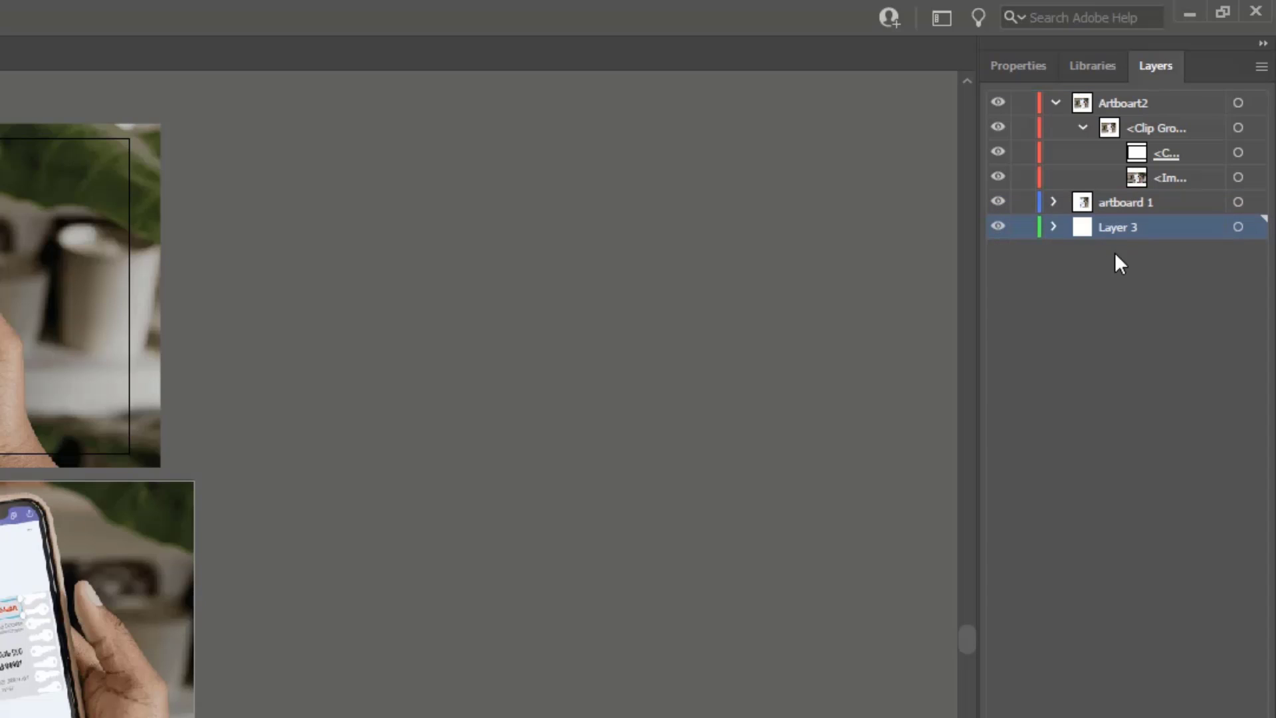
{"action": "left_click", "coordinate": [1055, 103]}
{"action": "double_click", "coordinate": [1108, 151]}
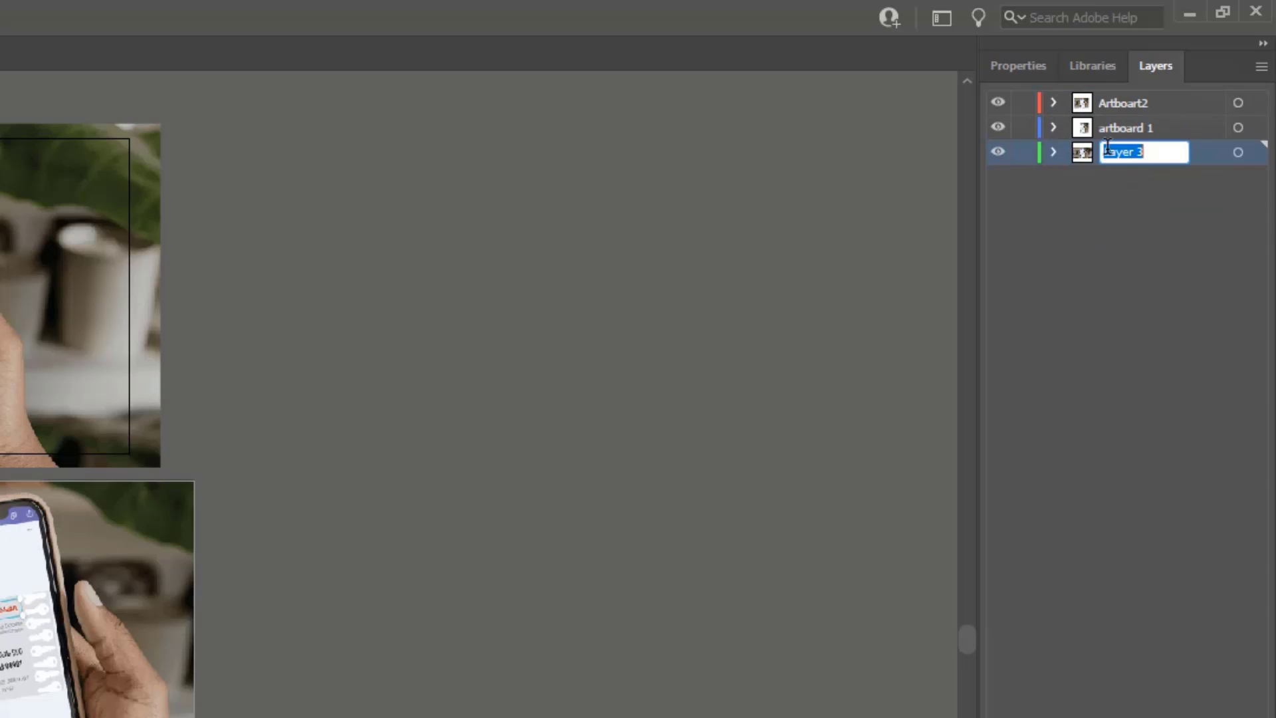
{"action": "type", "text": "artboard 2"}
{"action": "left_click", "coordinate": [1109, 288]}
Move the unmasked photo slightly left so it overhangs the third artboard on all sides.
{"action": "left_click", "coordinate": [136, 439]}
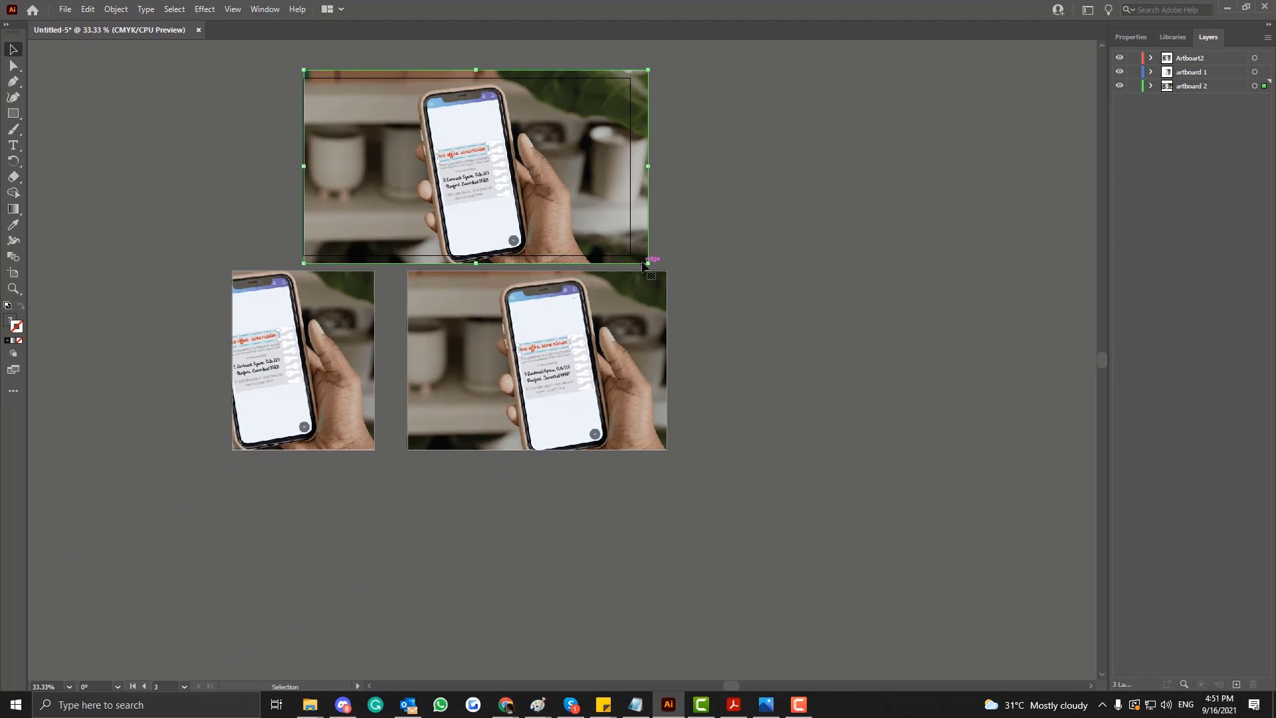
{"action": "left_click_drag", "start_coordinate": [648, 263], "coordinate": [630, 256]}
{"action": "key", "text": "ctrl+z"}
{"action": "key", "text": "v"}
{"action": "left_click_drag", "start_coordinate": [537, 184], "coordinate": [526, 183]}
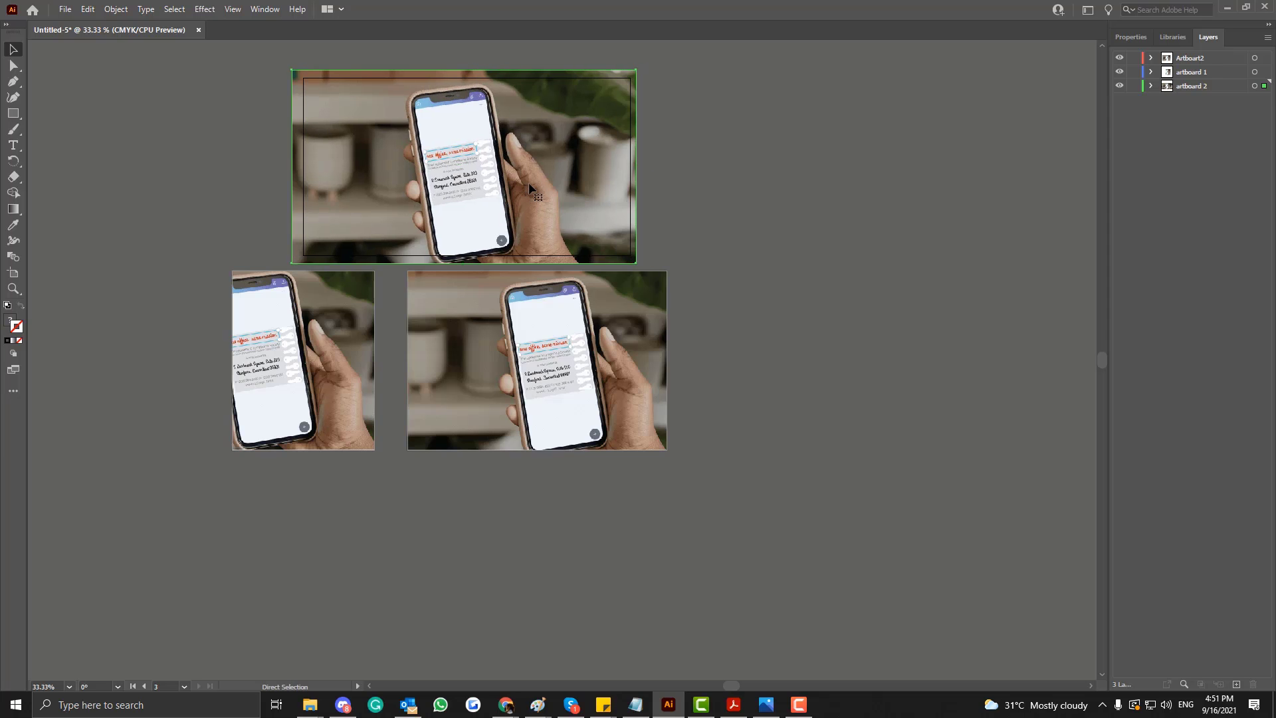
Try moving the masked photos of the first and second artboards down together, and undo the move.
{"action": "key", "text": "ctrl+equal"}
{"action": "scroll", "coordinate": [149, 476], "scroll_direction": "down", "scroll_amount": 5}
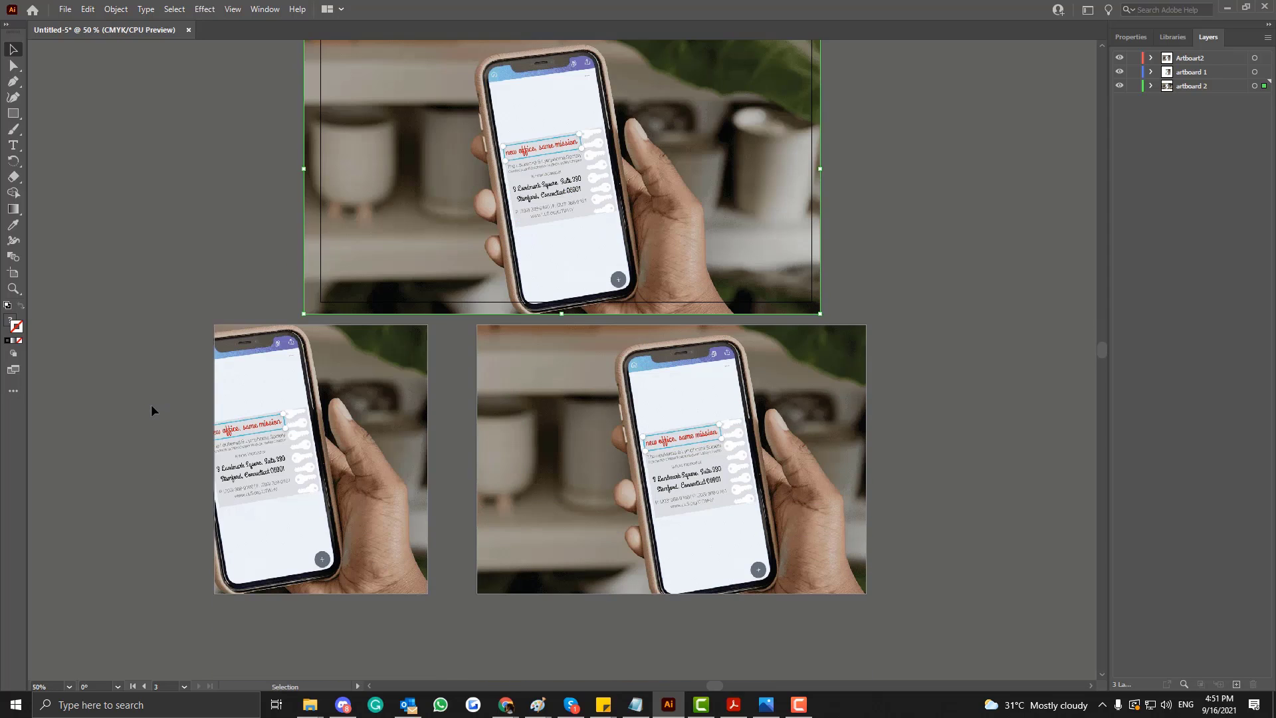
{"action": "left_click_drag", "start_coordinate": [157, 304], "coordinate": [857, 634]}
{"action": "left_click", "coordinate": [177, 327]}
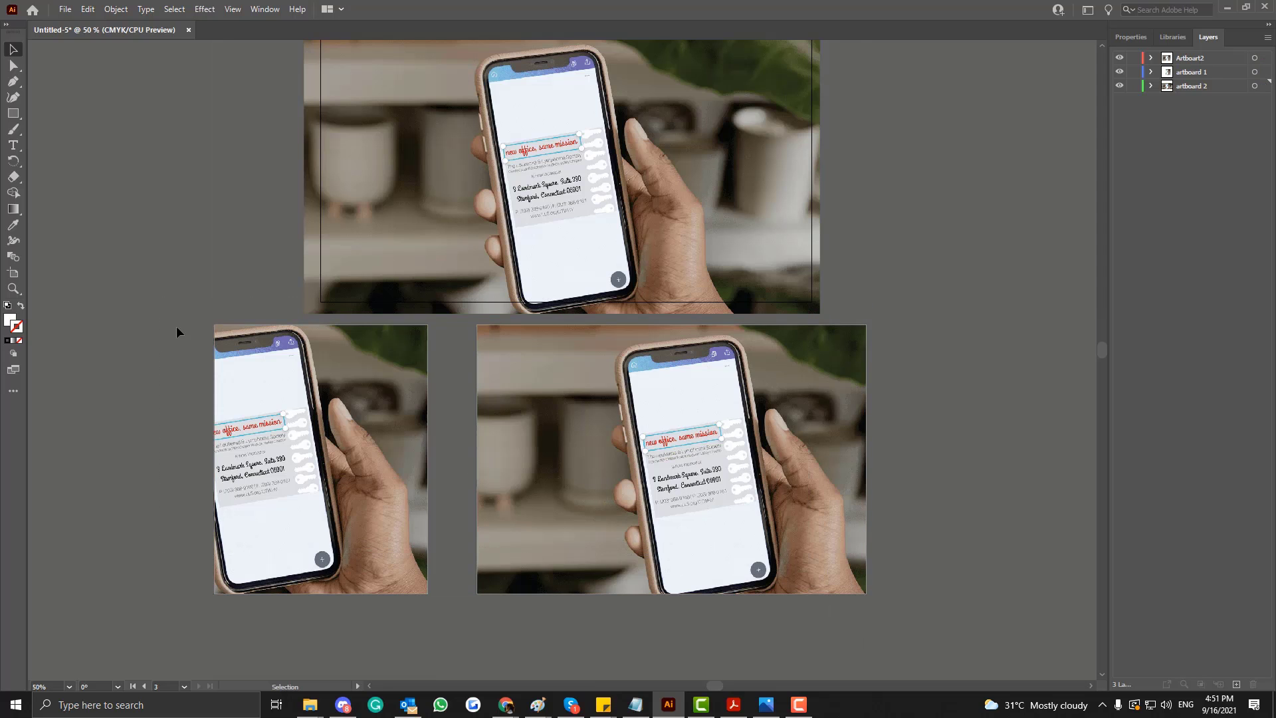
{"action": "left_click_drag", "start_coordinate": [176, 333], "coordinate": [796, 570]}
{"action": "left_click_drag", "start_coordinate": [603, 466], "coordinate": [610, 602]}
{"action": "scroll", "coordinate": [616, 439], "scroll_direction": "down", "scroll_amount": 1}
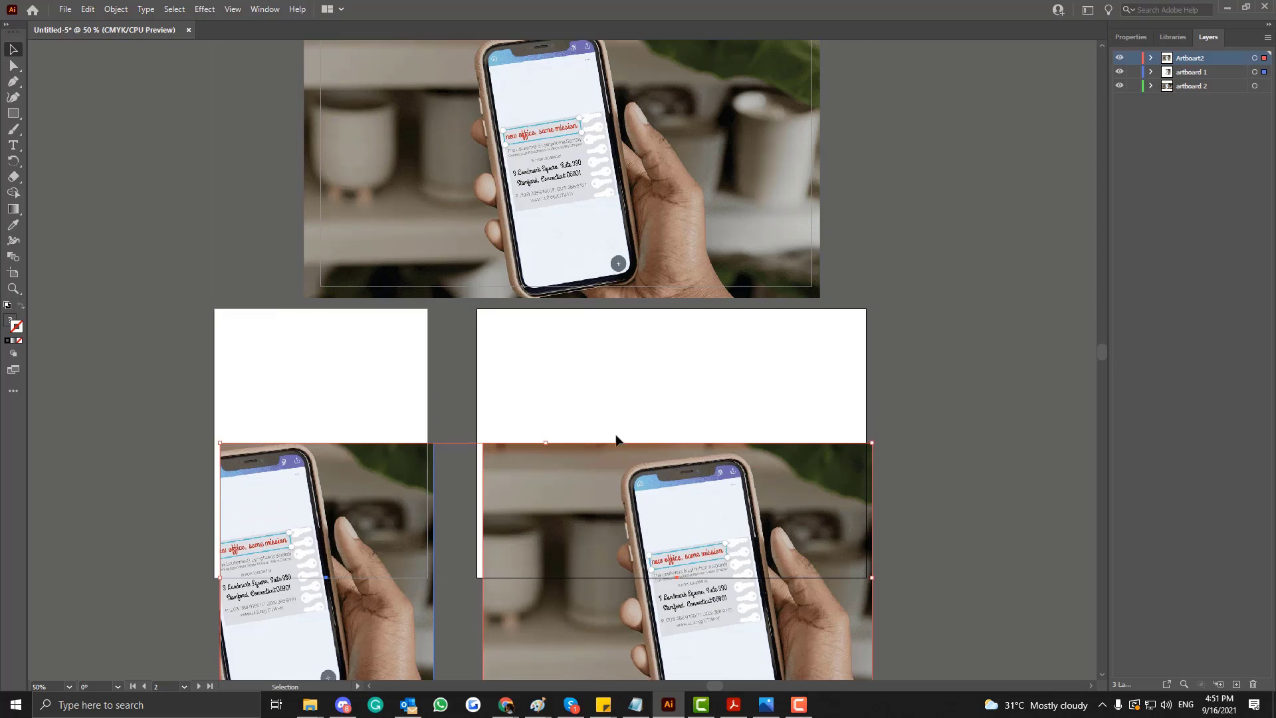
{"action": "scroll", "coordinate": [616, 440], "scroll_direction": "down", "scroll_amount": 1}
{"action": "key", "text": "ctrl+z"}
Move both masked photos straight down, completely off the first and second artboards.
{"action": "left_click", "coordinate": [1191, 73]}
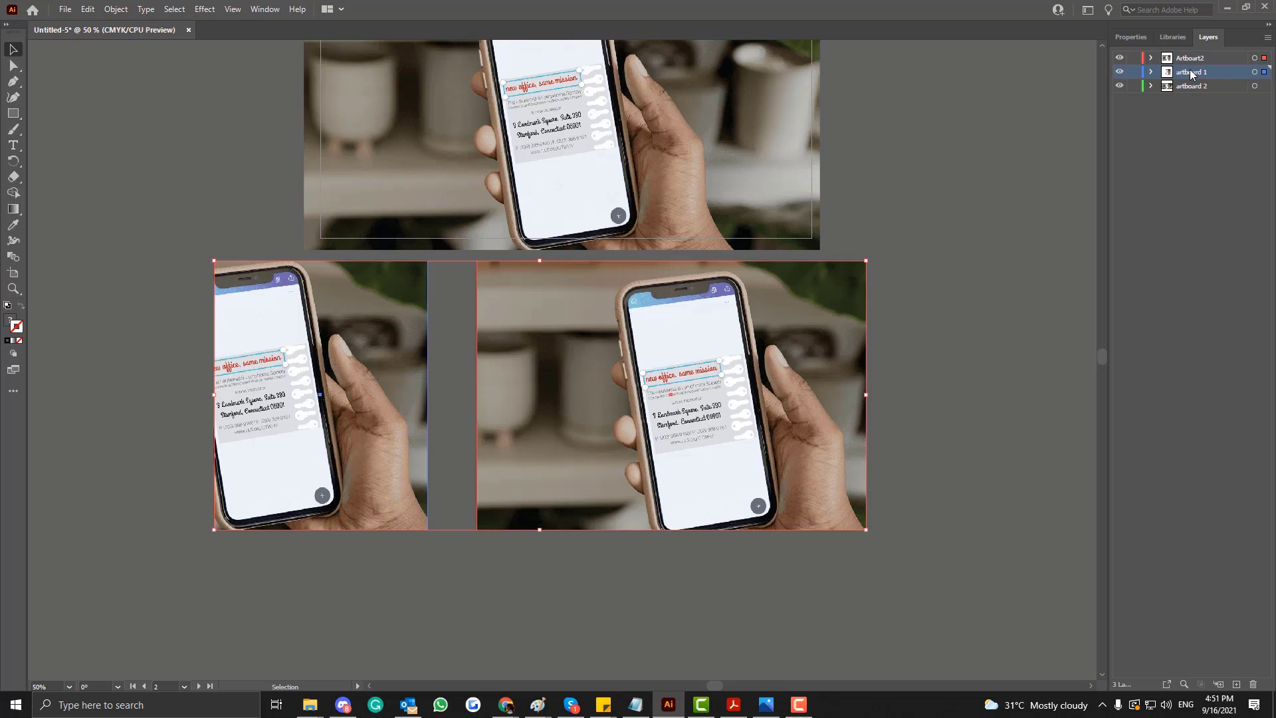
{"action": "left_click", "coordinate": [1189, 87], "text": "shift"}
{"action": "key", "text": "ctrl+minus"}
{"action": "key", "text": "ctrl+minus"}
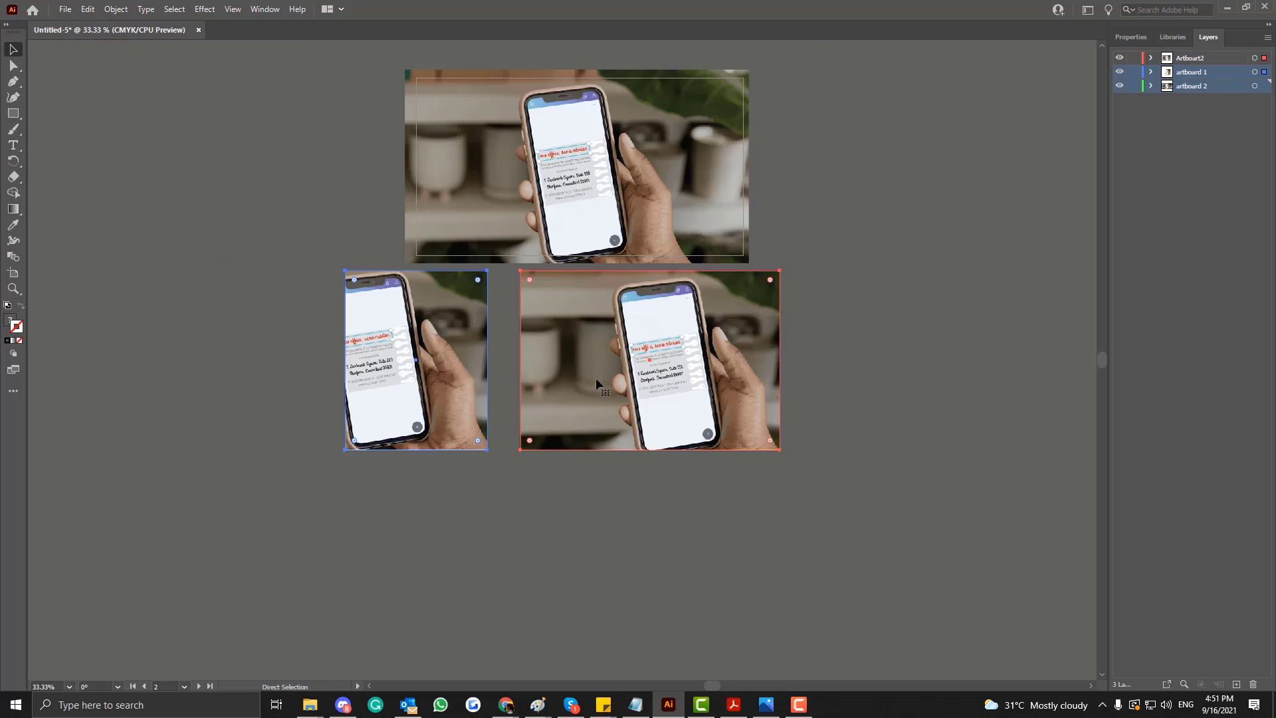
{"action": "left_click_drag", "start_coordinate": [595, 377], "coordinate": [592, 536]}
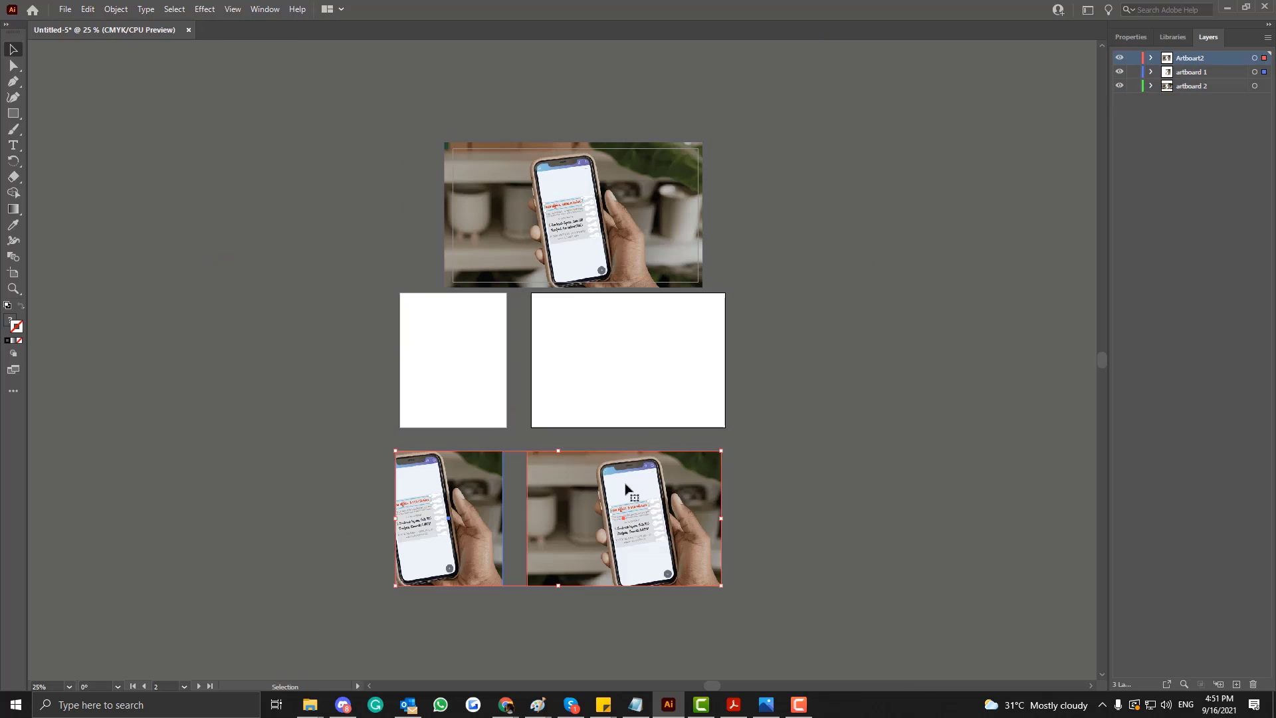
Undo the downward move of the two masked photos and clear the selection.
{"action": "key", "text": "ctrl+z"}
{"action": "left_click", "coordinate": [1179, 85]}
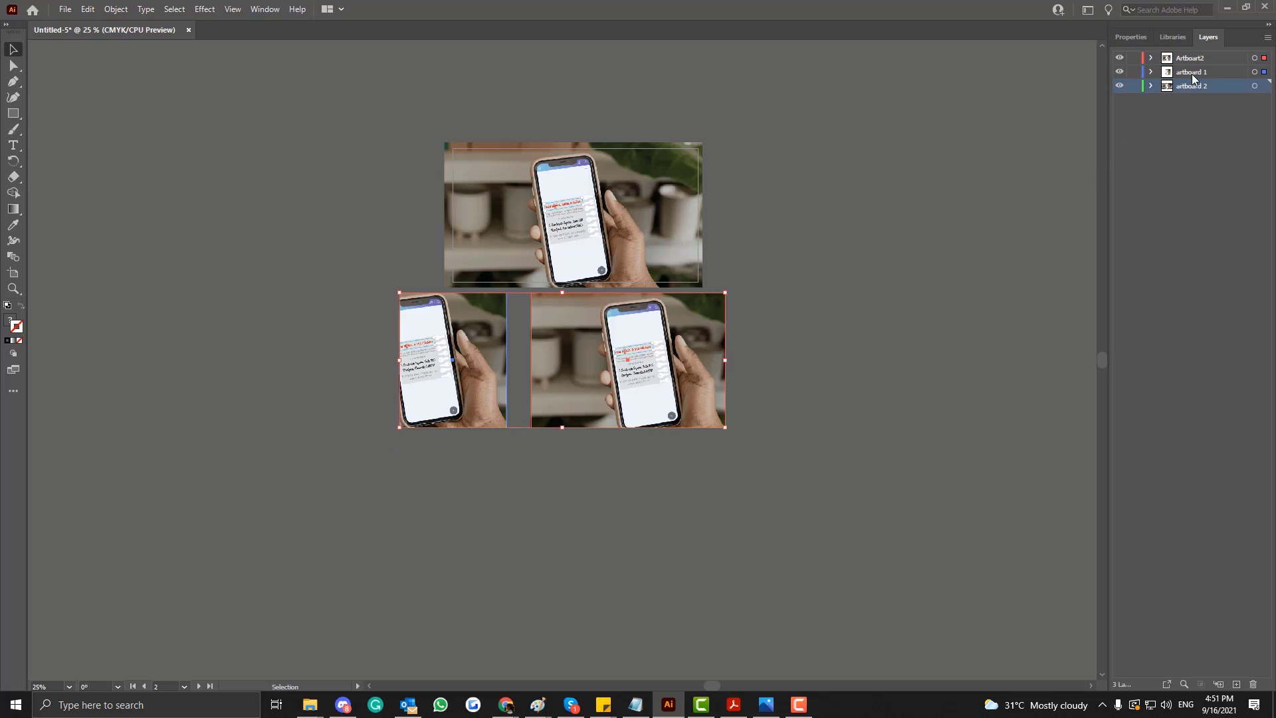
{"action": "left_click", "coordinate": [1190, 74], "text": "shift"}
{"action": "left_click_drag", "start_coordinate": [349, 287], "coordinate": [805, 449]}
{"action": "left_click", "coordinate": [316, 186]}
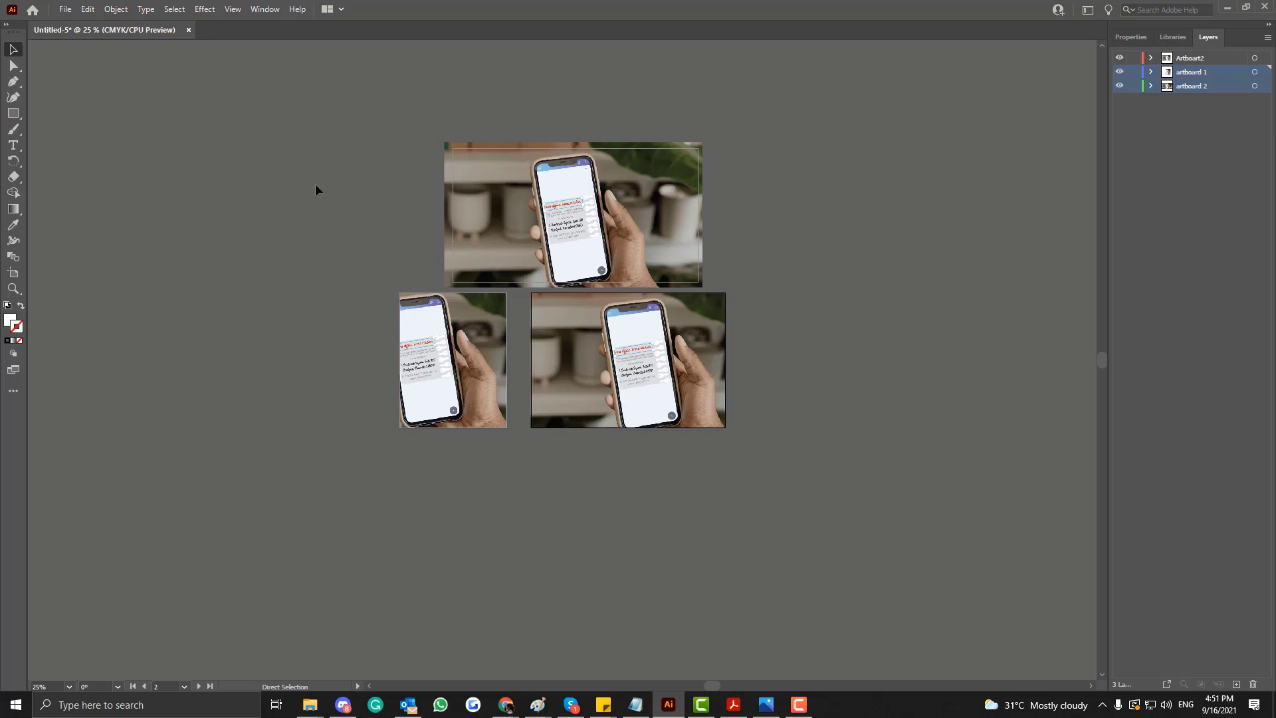
Draw a white, slightly rotated hexagon over the phone in the unmasked photo, on the "artboard 2" layer.
{"action": "key", "text": "ctrl+equal"}
{"action": "scroll", "coordinate": [315, 190], "scroll_direction": "up", "scroll_amount": 1}
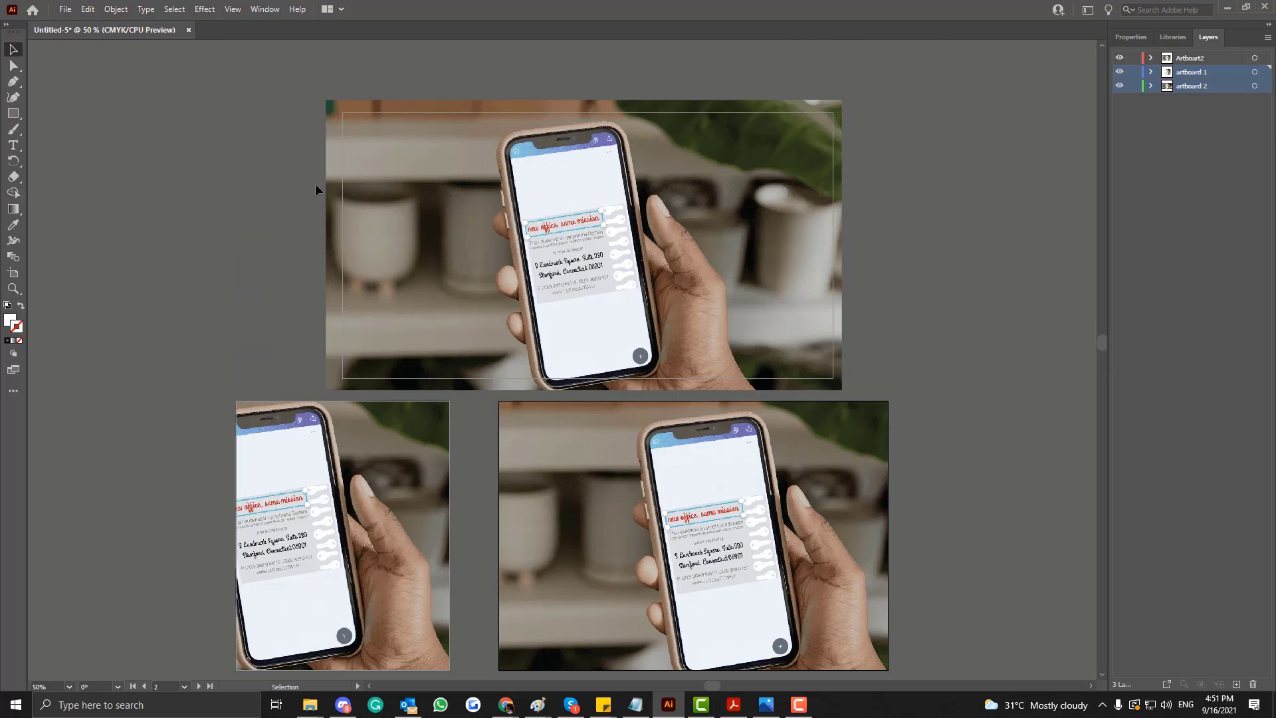
{"action": "key", "text": "ctrl+equal"}
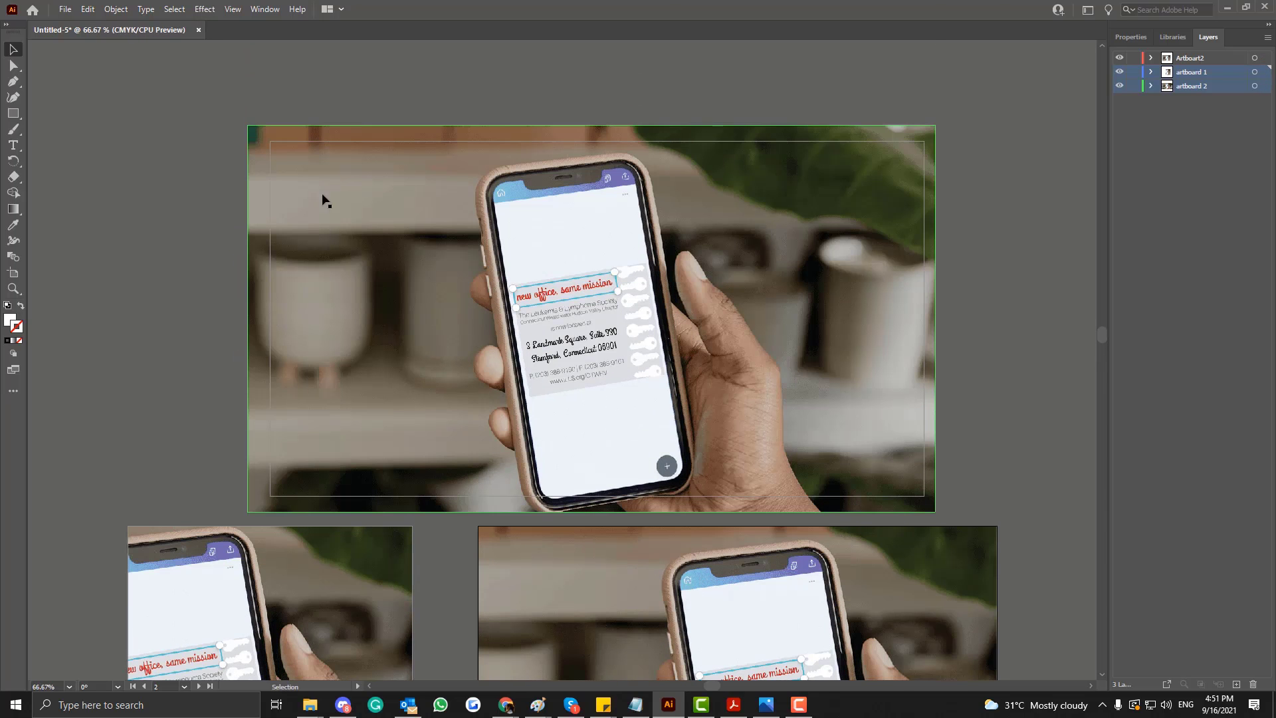
{"action": "mouse_move", "coordinate": [474, 305]}
{"action": "left_mouse_down"}
{"action": "mouse_move", "coordinate": [469, 266]}
{"action": "mouse_move", "coordinate": [466, 307]}
{"action": "mouse_move", "coordinate": [466, 294]}
{"action": "left_mouse_up"}
{"action": "left_click", "coordinate": [12, 115]}
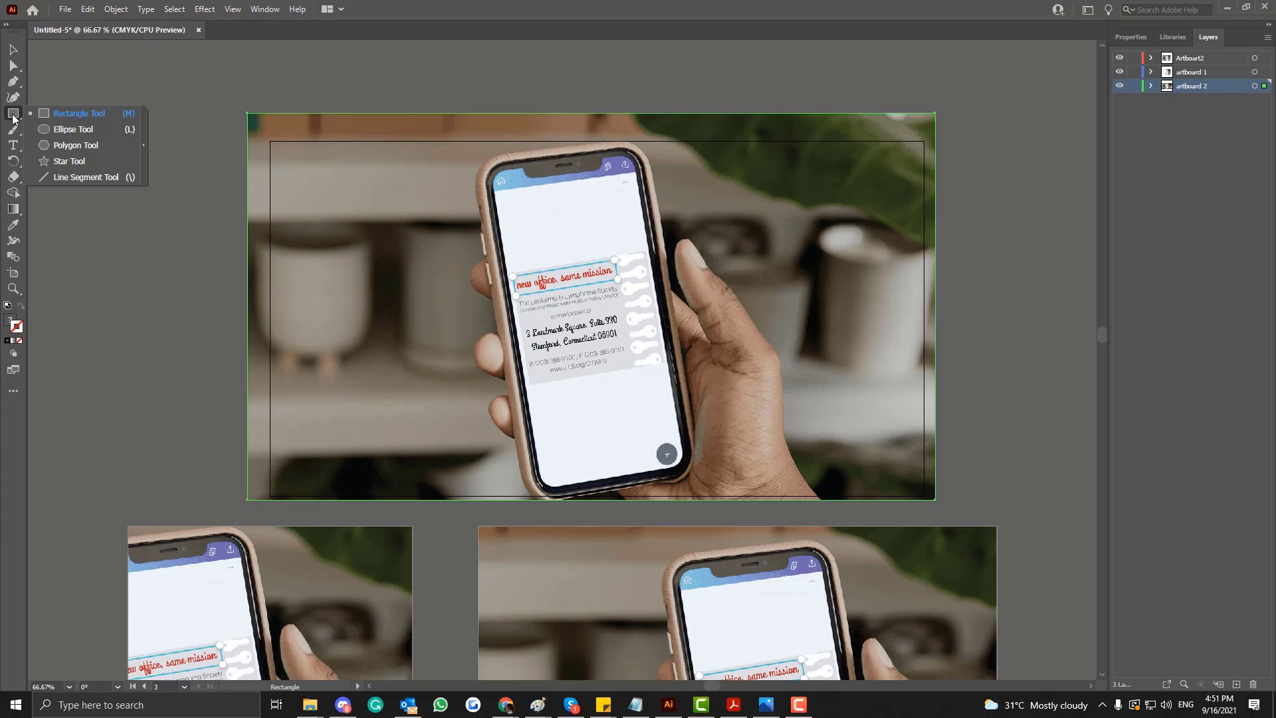
{"action": "left_click", "coordinate": [69, 150]}
{"action": "mouse_move", "coordinate": [490, 201]}
{"action": "left_mouse_down"}
{"action": "mouse_move", "coordinate": [551, 276]}
{"action": "mouse_move", "coordinate": [499, 257]}
{"action": "left_mouse_up"}
{"action": "mouse_move", "coordinate": [484, 201]}
{"action": "left_mouse_down"}
{"action": "mouse_move", "coordinate": [498, 224]}
{"action": "mouse_move", "coordinate": [473, 218]}
{"action": "mouse_move", "coordinate": [503, 251]}
{"action": "mouse_move", "coordinate": [551, 379]}
{"action": "left_mouse_up"}
Duplicate the hexagon and arrange five of them in a honeycomb over the phone, with narrow gaps between them.
{"action": "key", "text": "v"}
{"action": "left_click_drag", "start_coordinate": [574, 337], "coordinate": [691, 298]}
{"action": "left_click_drag", "start_coordinate": [579, 368], "coordinate": [664, 435]}
{"action": "left_click", "coordinate": [679, 311]}
{"action": "key", "text": "ctrl+c"}
{"action": "key", "text": "ctrl+v"}
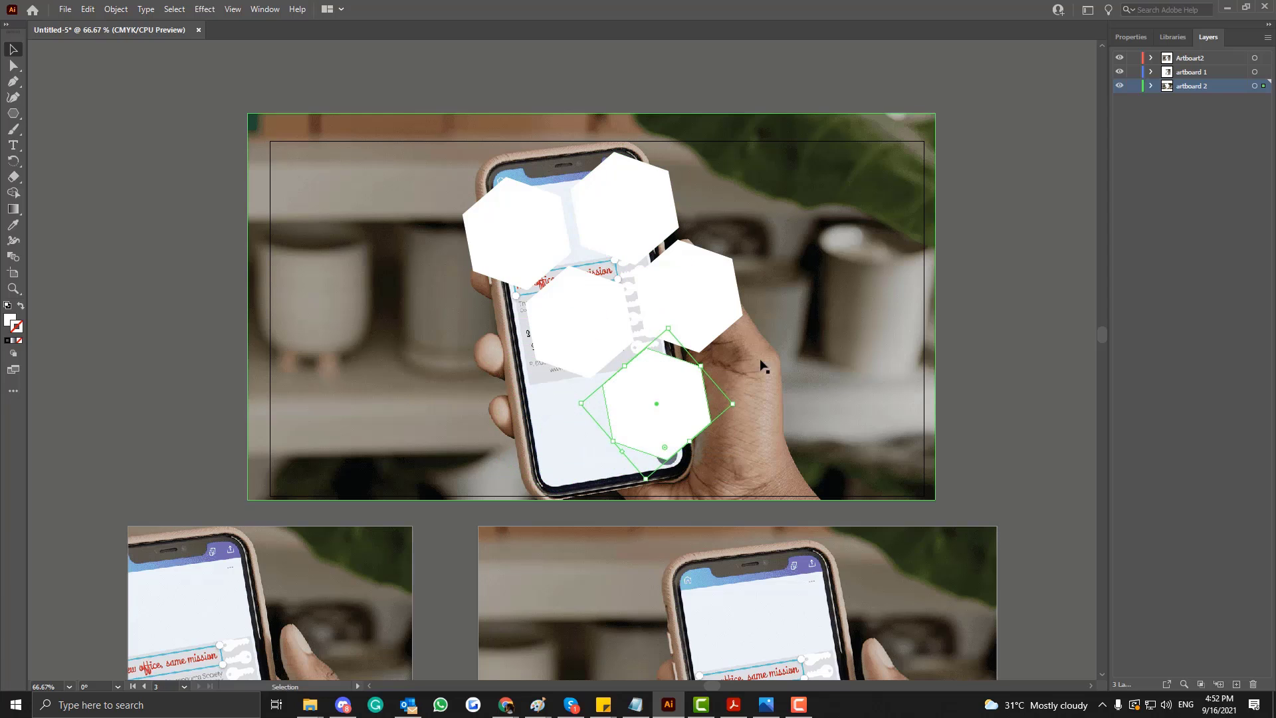
Add two more hexagon copies at the honeycomb's lower-left and left sides to complete a ring around the centre hexagon.
{"action": "left_click_drag", "start_coordinate": [602, 343], "coordinate": [571, 426]}
{"action": "left_click", "coordinate": [563, 332]}
{"action": "key", "text": "ctrl+c"}
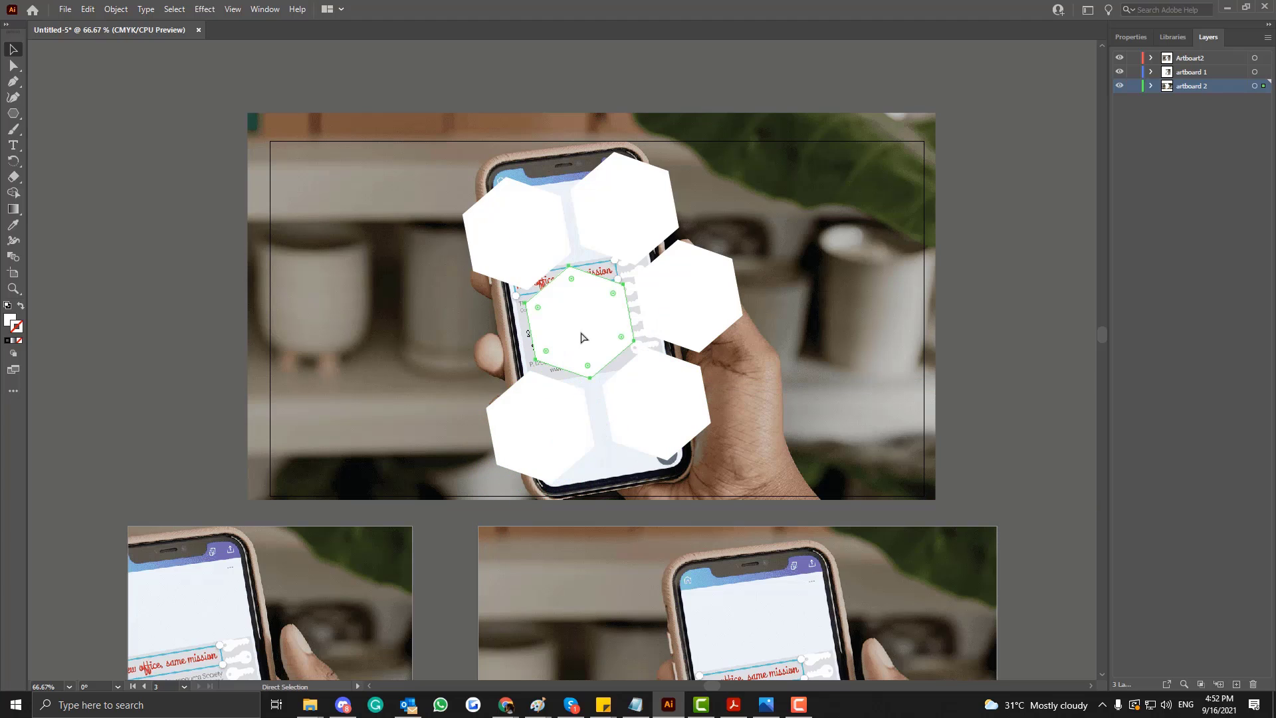
{"action": "key", "text": "ctrl+v"}
{"action": "left_click_drag", "start_coordinate": [557, 361], "coordinate": [458, 346]}
{"action": "left_click_drag", "start_coordinate": [459, 346], "coordinate": [459, 346]}
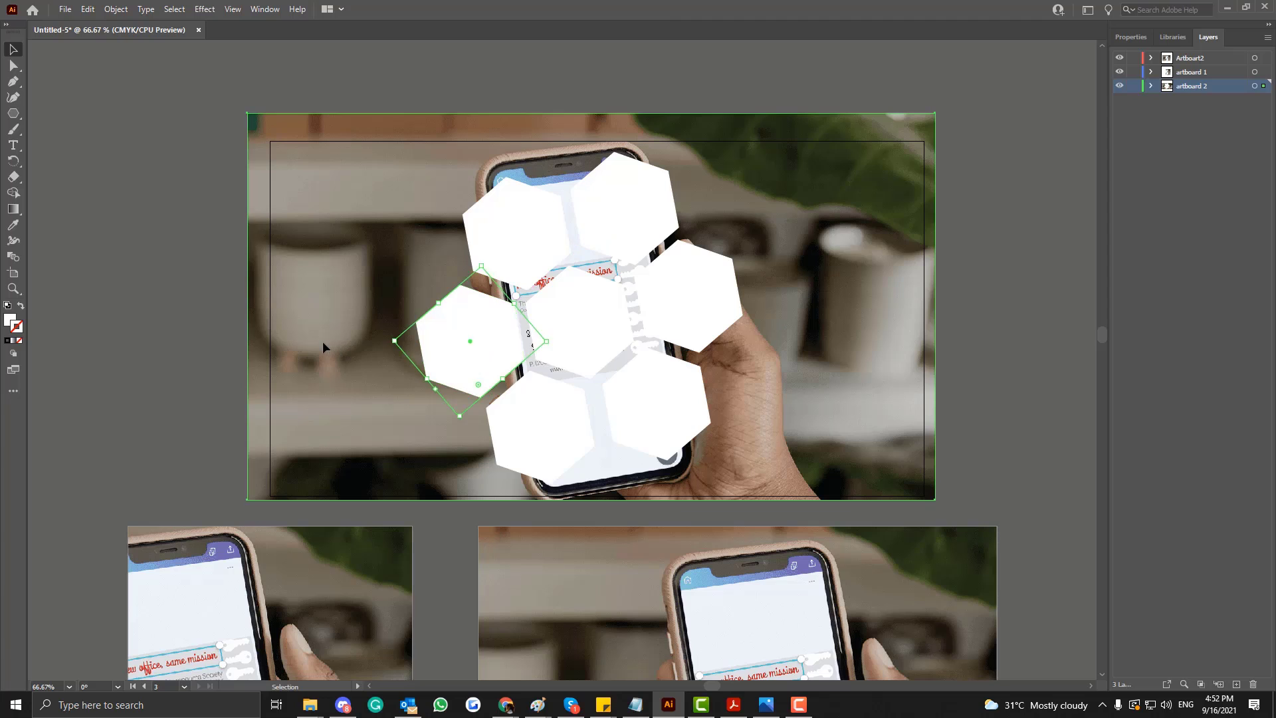
Select all seven hexagons and combine them into one compound path.
{"action": "left_click", "coordinate": [620, 228]}
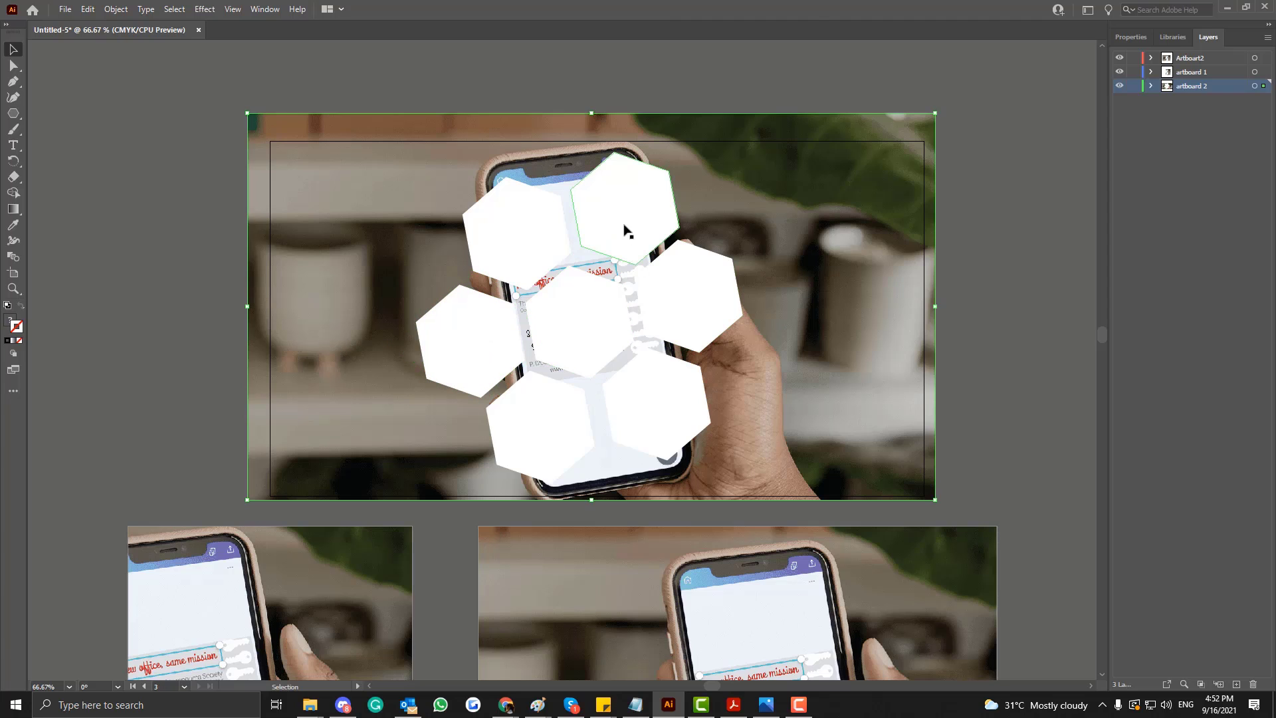
{"action": "left_click", "coordinate": [464, 342]}
{"action": "left_click", "coordinate": [536, 234], "text": "shift"}
{"action": "left_click", "coordinate": [684, 286], "text": "shift"}
{"action": "left_click", "coordinate": [620, 308], "text": "shift"}
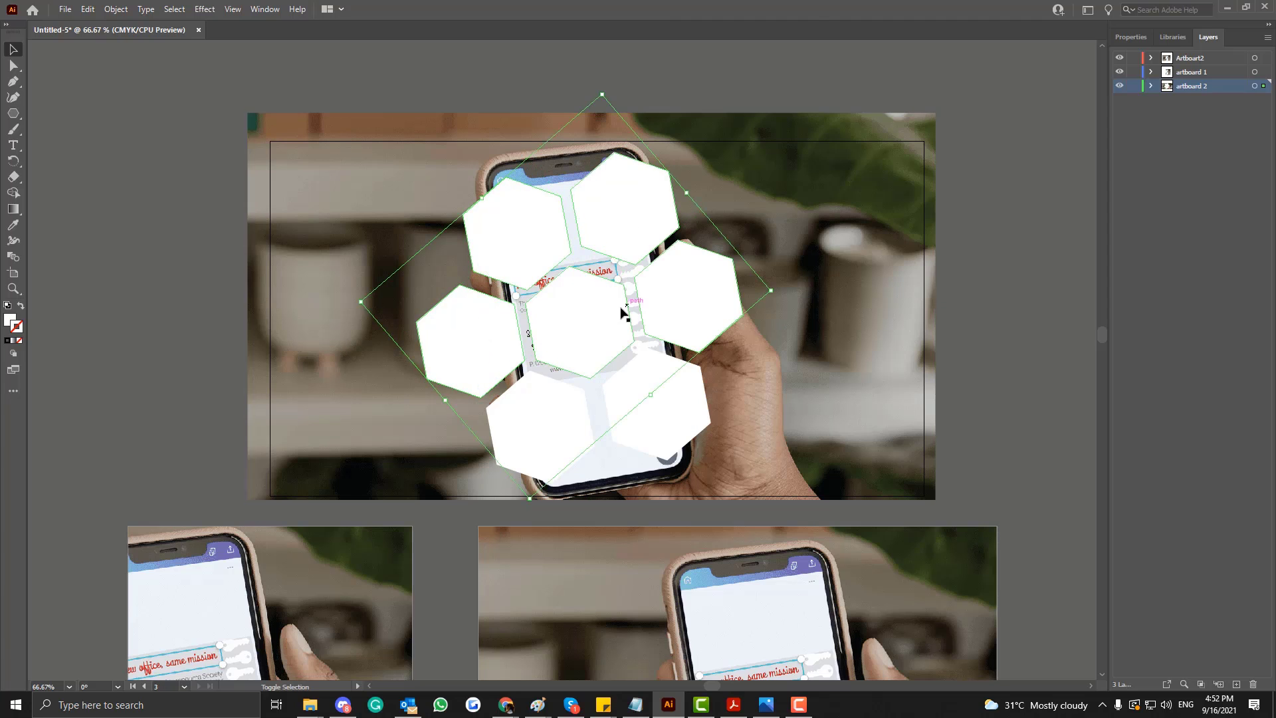
{"action": "left_click", "coordinate": [677, 419], "text": "shift"}
{"action": "left_click", "coordinate": [548, 424], "text": "shift"}
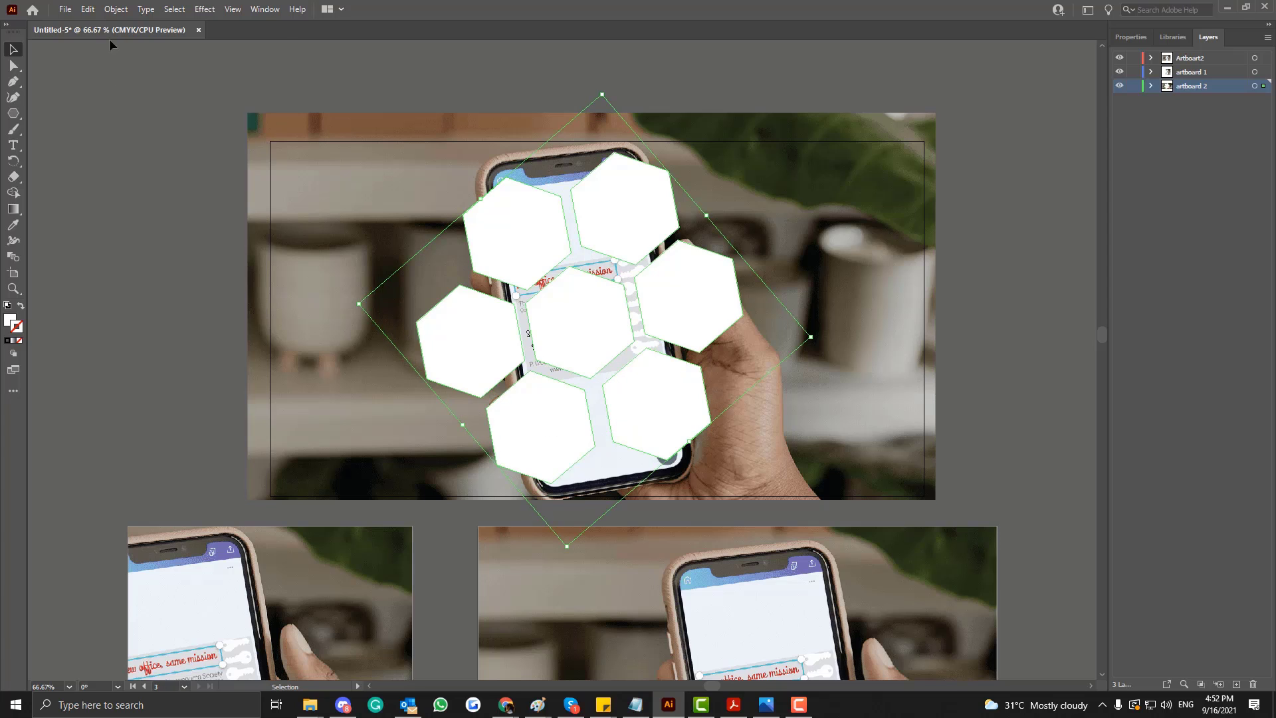
{"action": "left_click", "coordinate": [116, 9]}
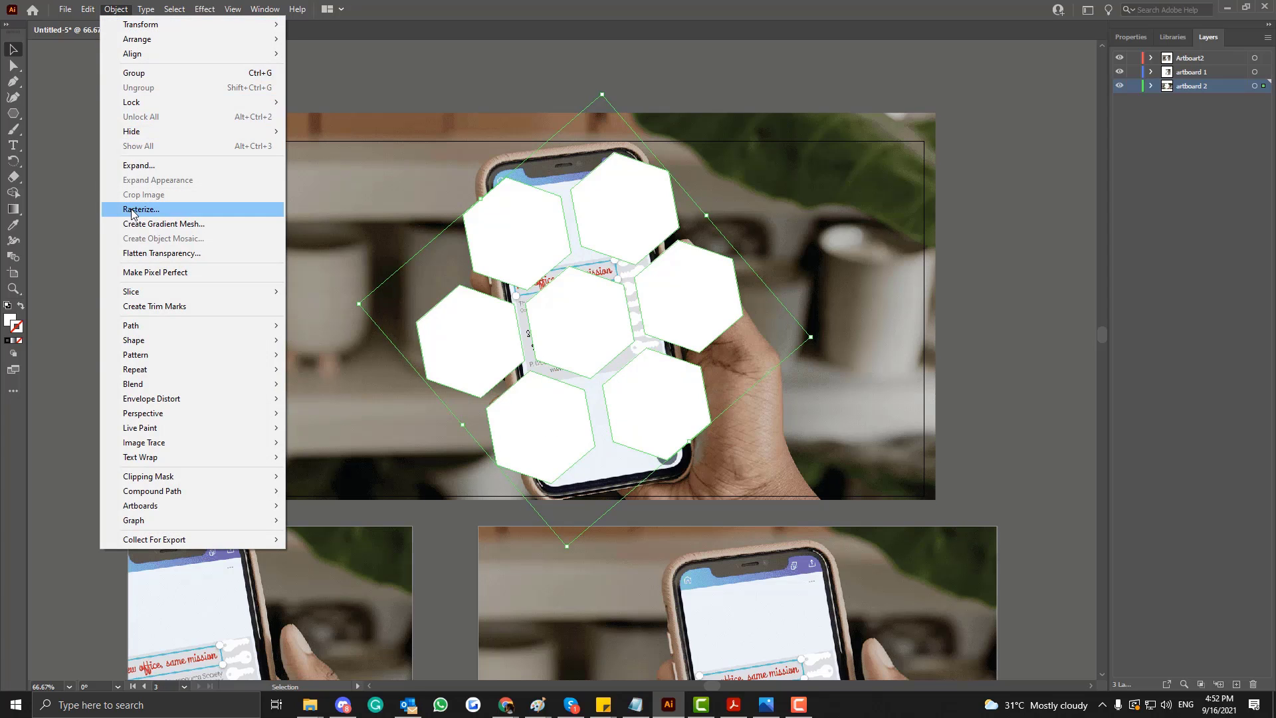
{"action": "left_click", "coordinate": [126, 12]}
{"action": "left_click", "coordinate": [117, 9]}
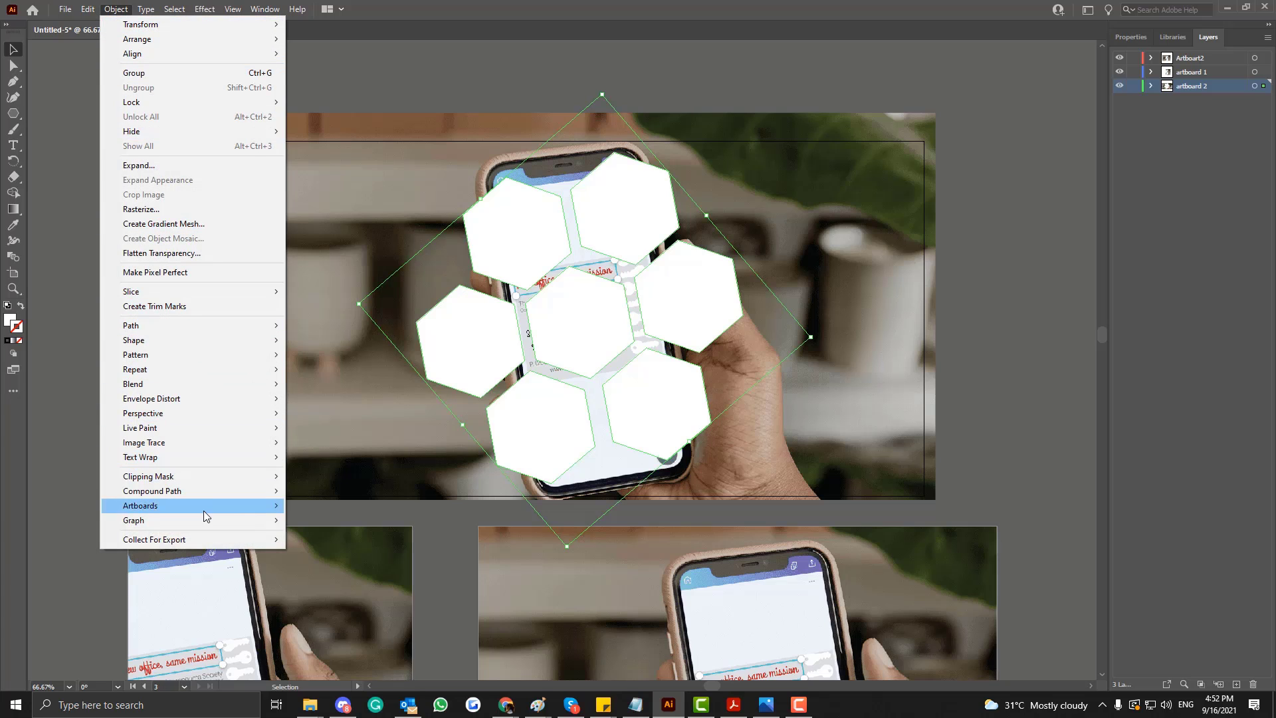
{"action": "mouse_move", "coordinate": [211, 493]}
{"action": "left_click", "coordinate": [313, 492]}
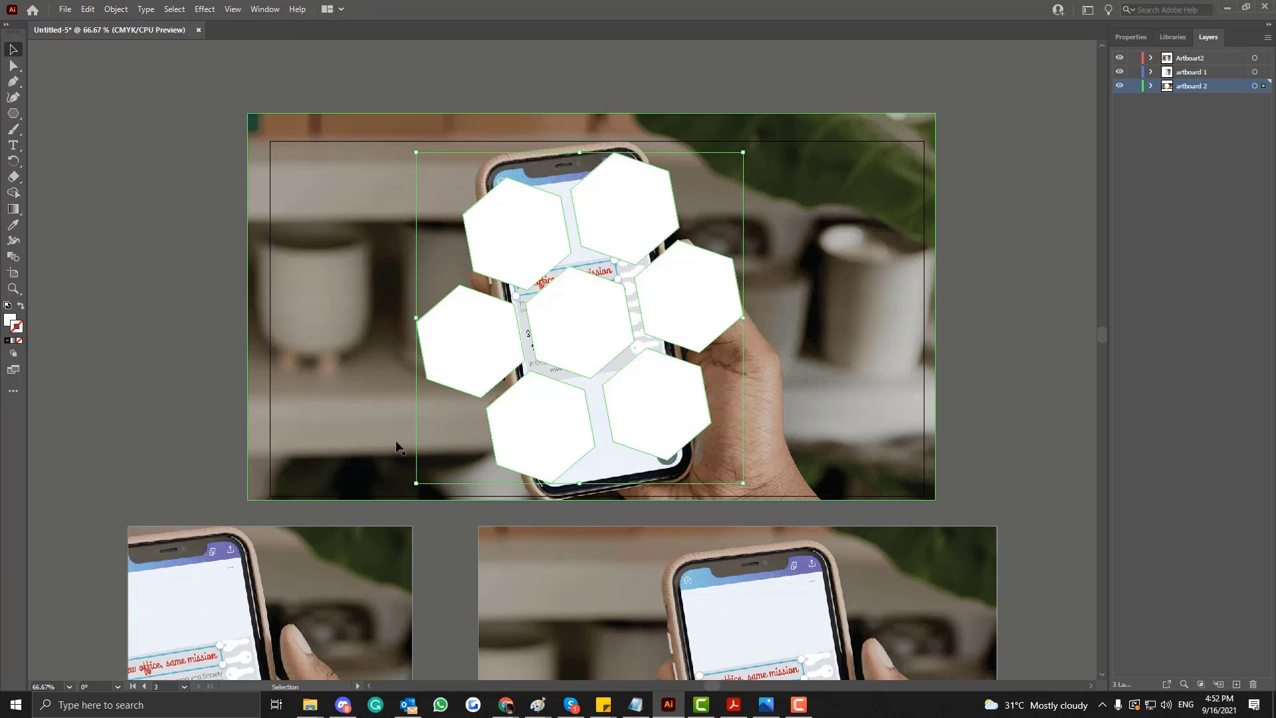
Select the hexagon compound path together with the photo beneath it and make a clipping mask.
{"action": "left_click", "coordinate": [1150, 86]}
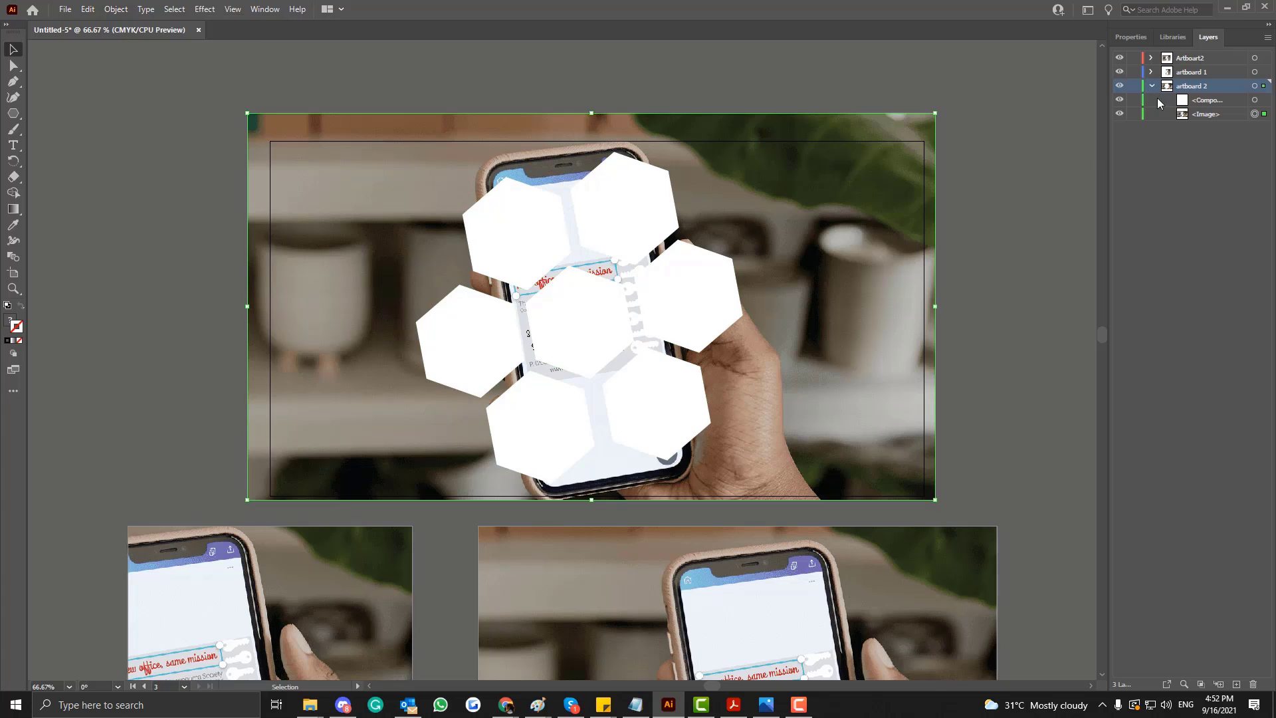
{"action": "left_click", "coordinate": [1176, 115]}
{"action": "left_click", "coordinate": [1170, 100]}
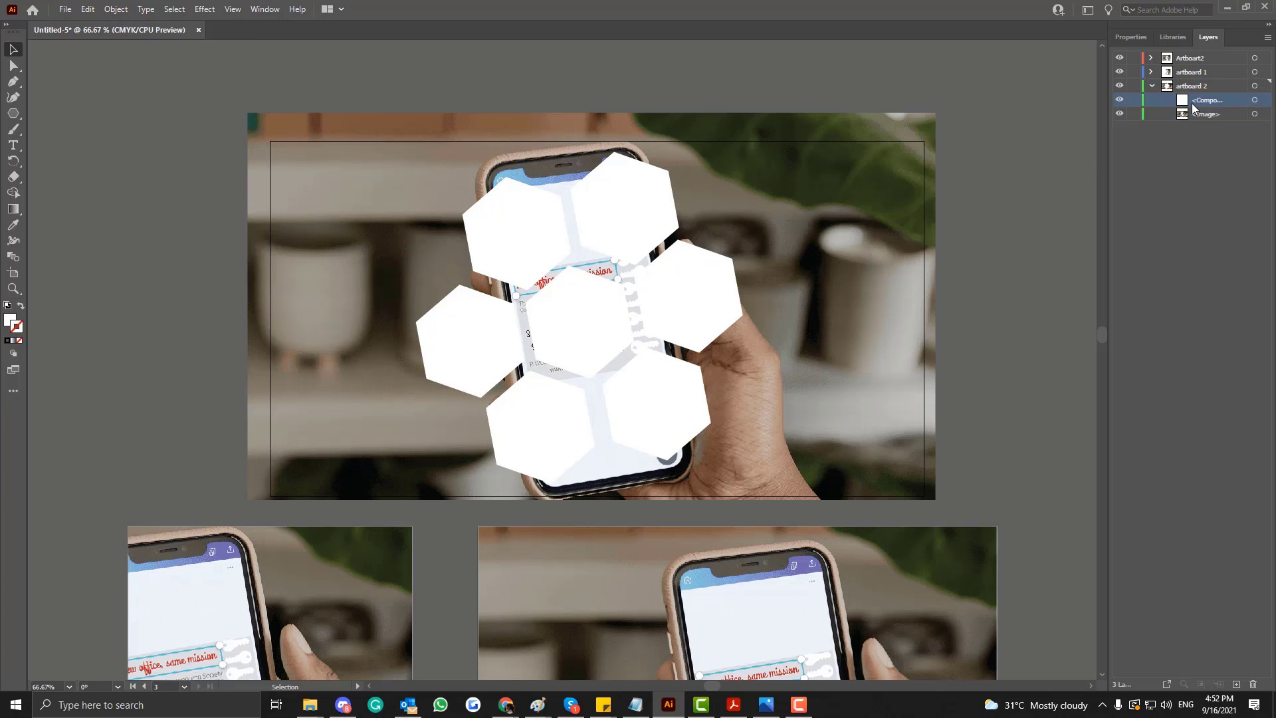
{"action": "left_click_drag", "start_coordinate": [152, 81], "coordinate": [977, 495]}
{"action": "left_click", "coordinate": [115, 9]}
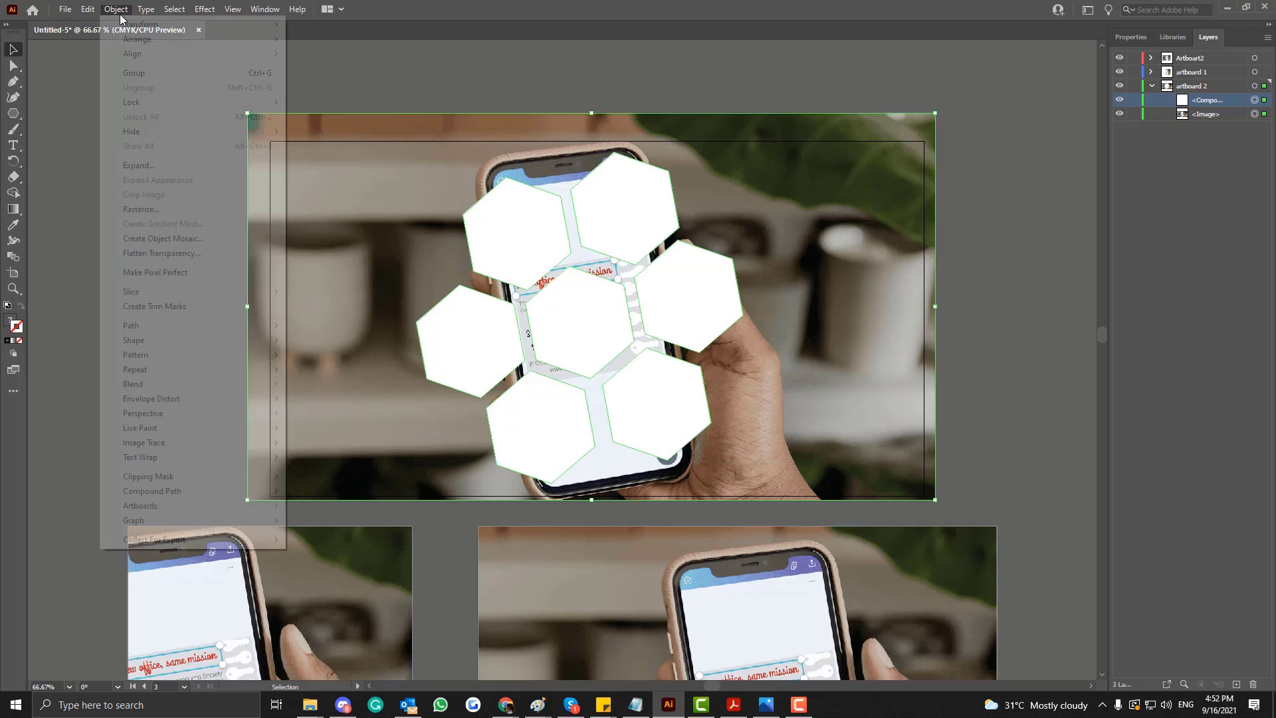
{"action": "mouse_move", "coordinate": [193, 480]}
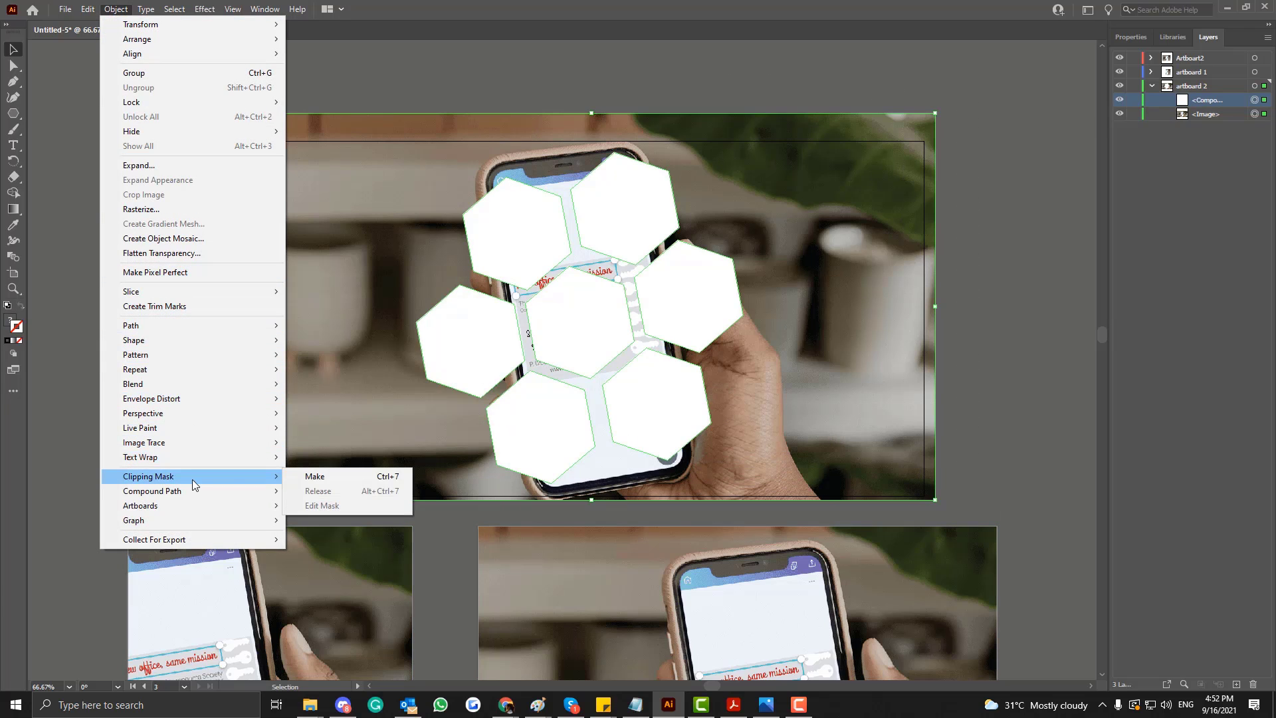
{"action": "left_click", "coordinate": [316, 476]}
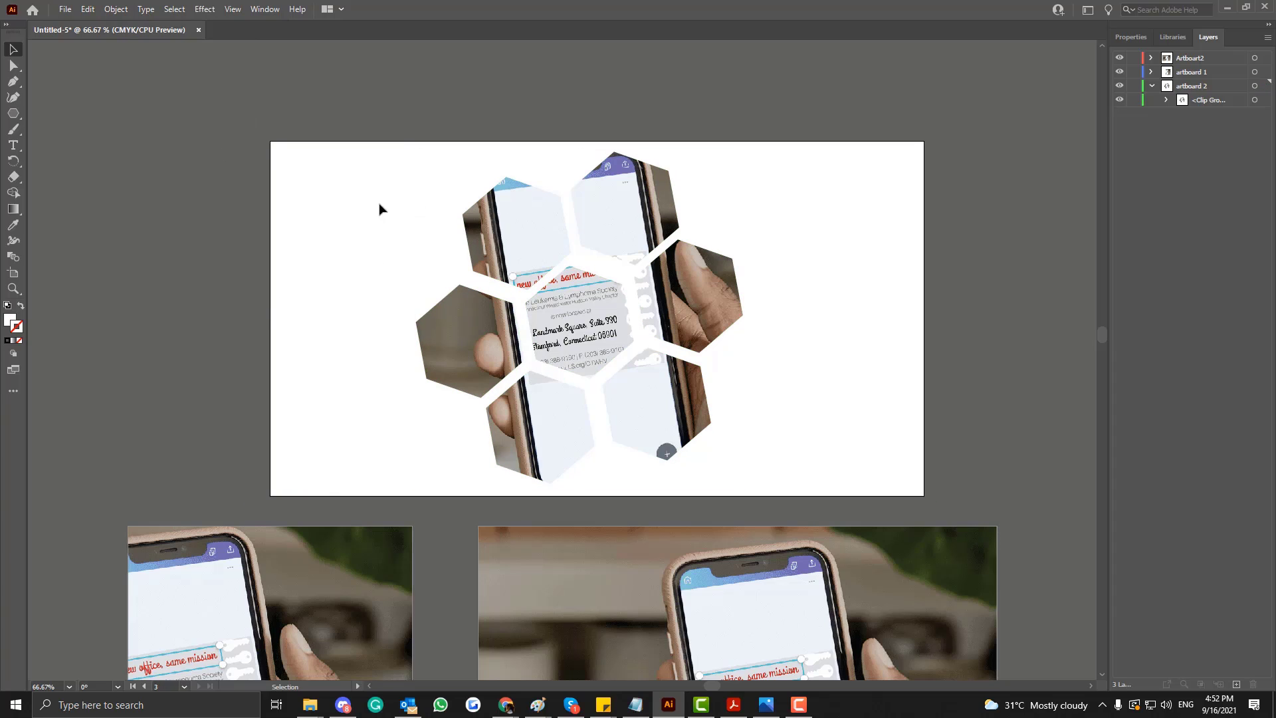
Expand the new clip group in the "artboard 2" layer and inspect its compound path and image entries.
{"action": "left_click", "coordinate": [1166, 100]}
{"action": "left_click", "coordinate": [1214, 127]}
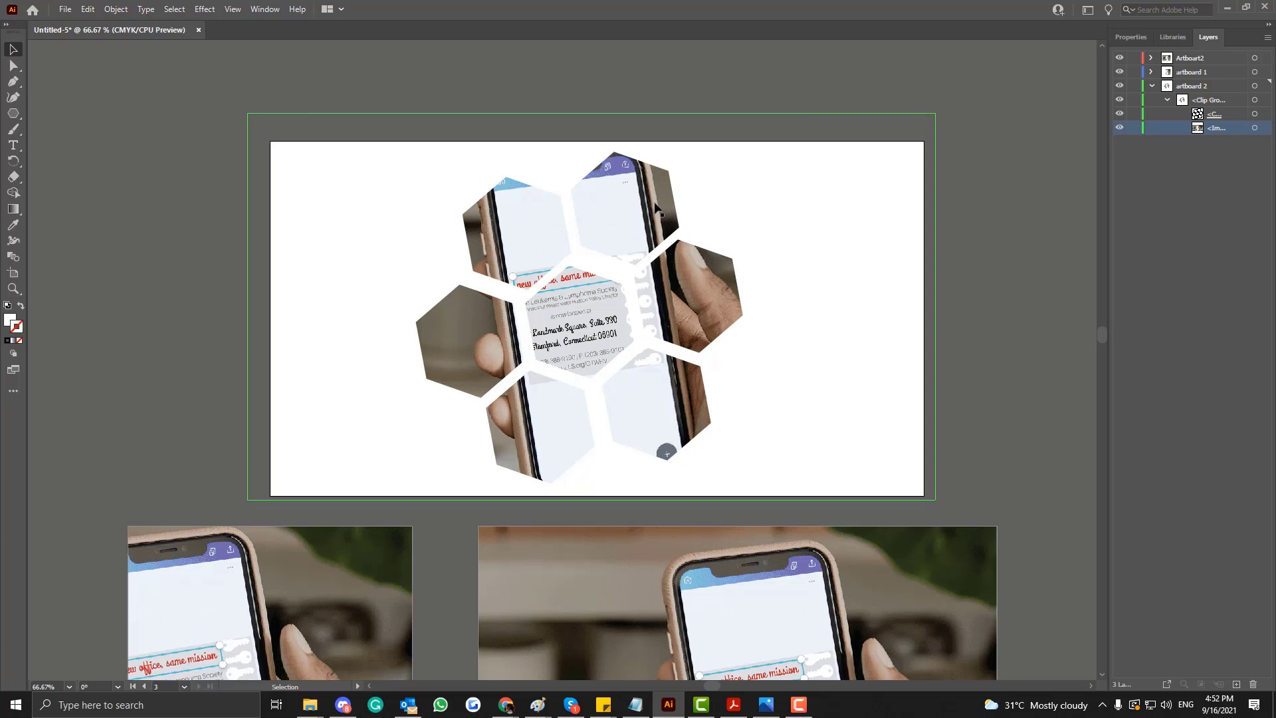
{"action": "left_click", "coordinate": [1215, 113]}
{"action": "left_click", "coordinate": [1217, 130]}
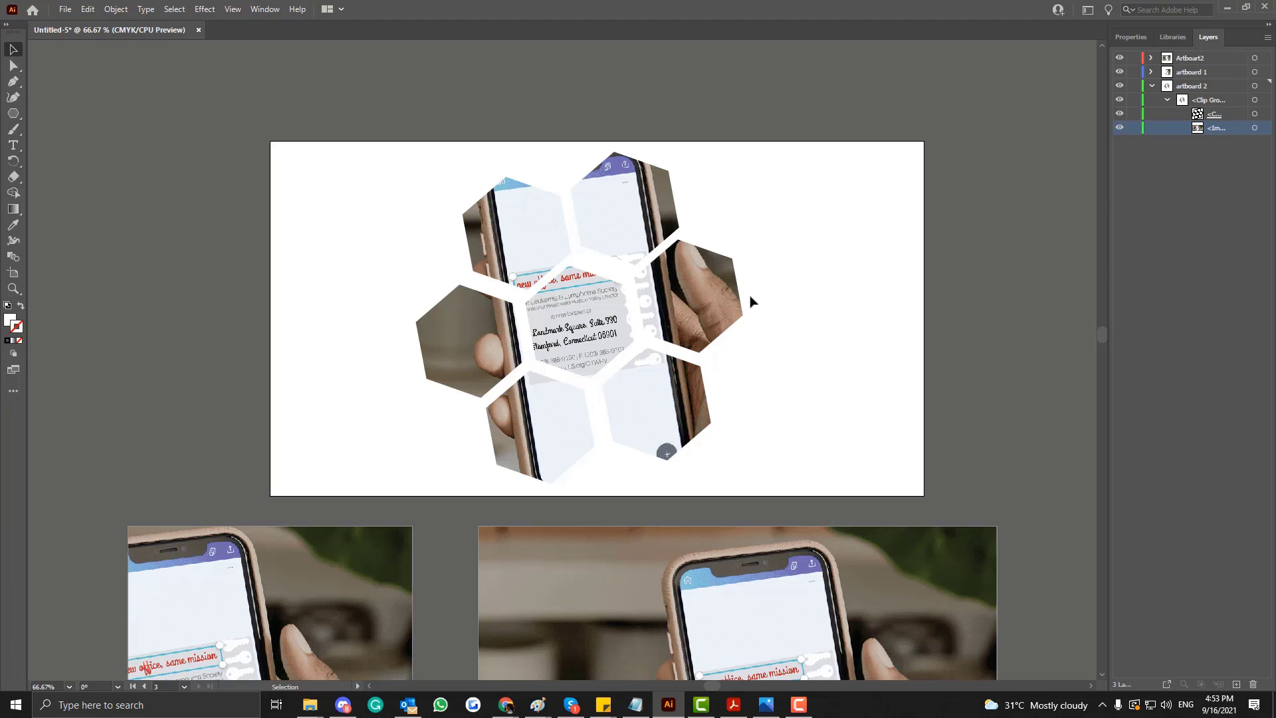
Move the hexagon-masked photo to the right within its artboard and deselect it.
{"action": "left_click", "coordinate": [689, 313]}
{"action": "left_click_drag", "start_coordinate": [689, 314], "coordinate": [784, 311]}
{"action": "key", "text": "ctrl+z"}
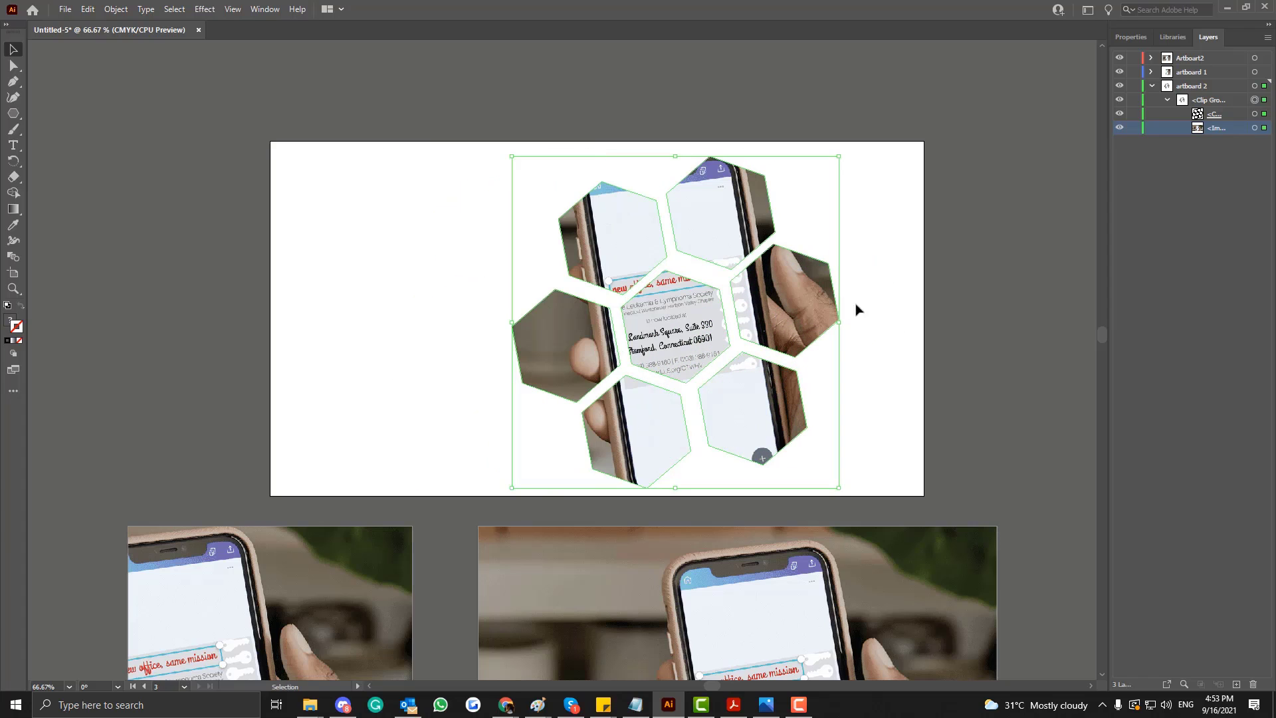
{"action": "left_click", "coordinate": [867, 317]}
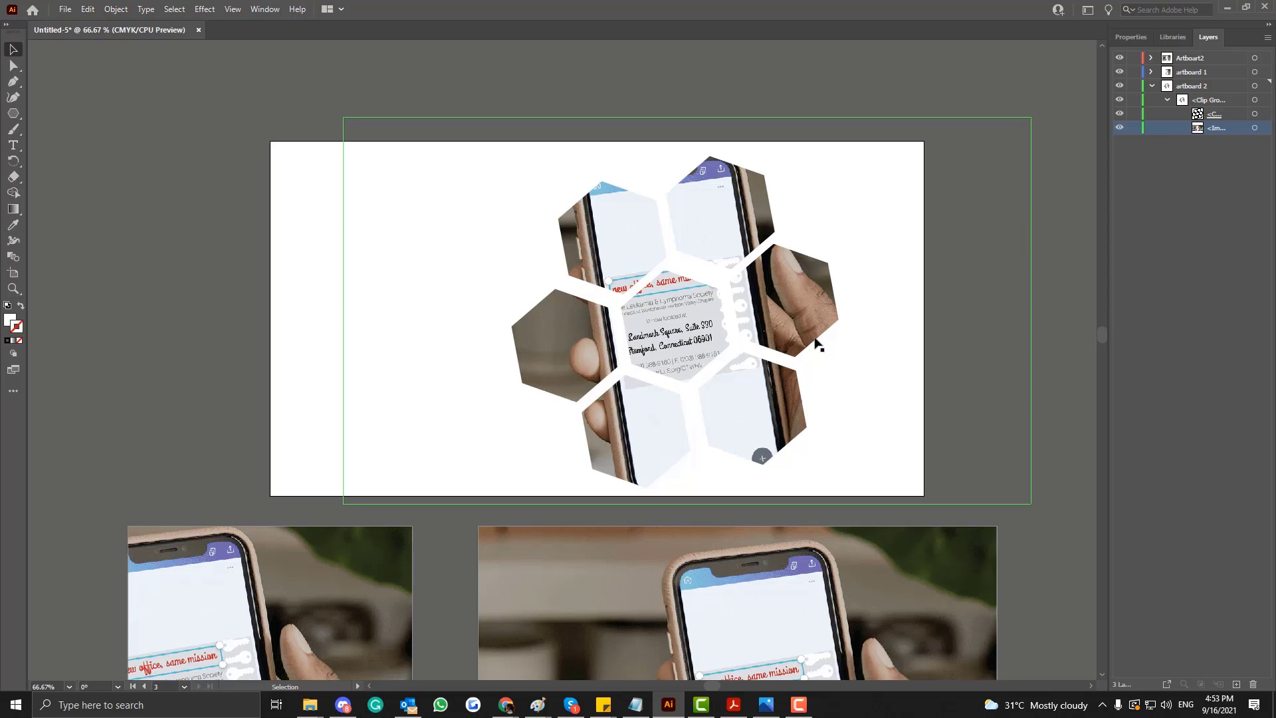
Isolate the hexagon clip group and shift only the photo left behind the hexagons.
{"action": "double_click", "coordinate": [799, 309]}
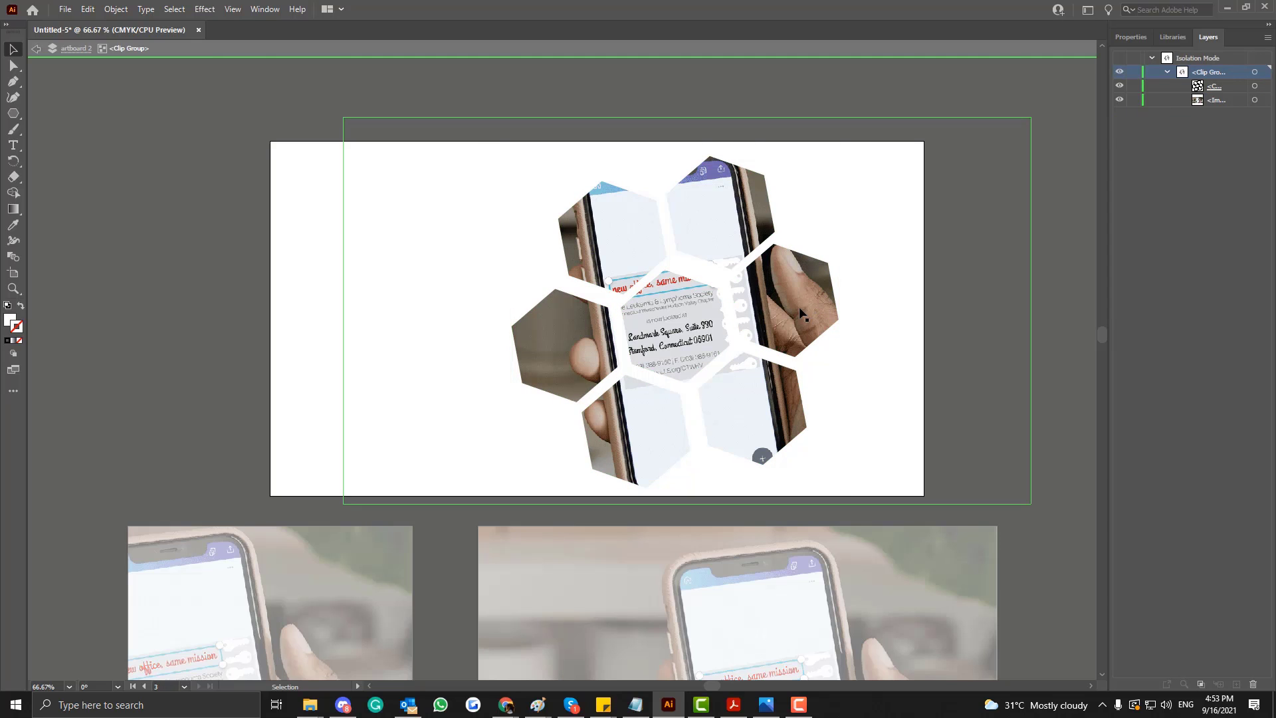
{"action": "left_click_drag", "start_coordinate": [800, 309], "coordinate": [772, 306]}
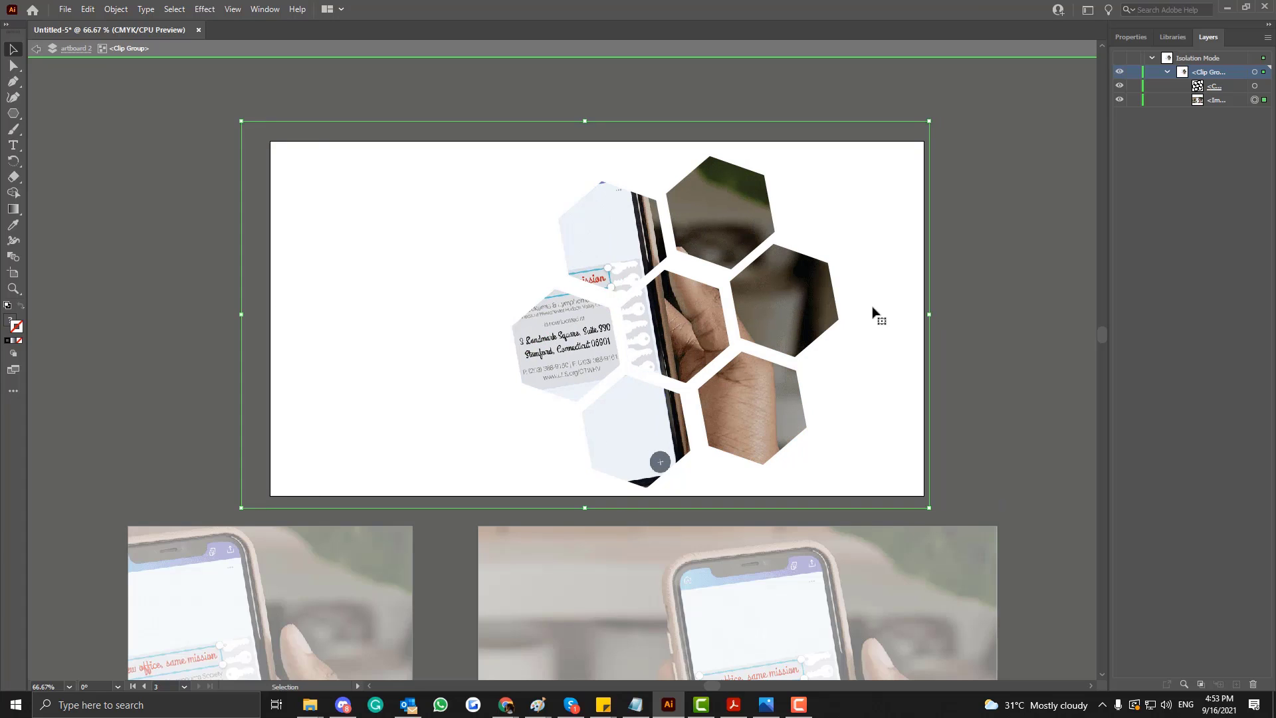
{"action": "left_click", "coordinate": [1011, 275]}
{"action": "left_click", "coordinate": [625, 228]}
{"action": "left_click", "coordinate": [213, 143]}
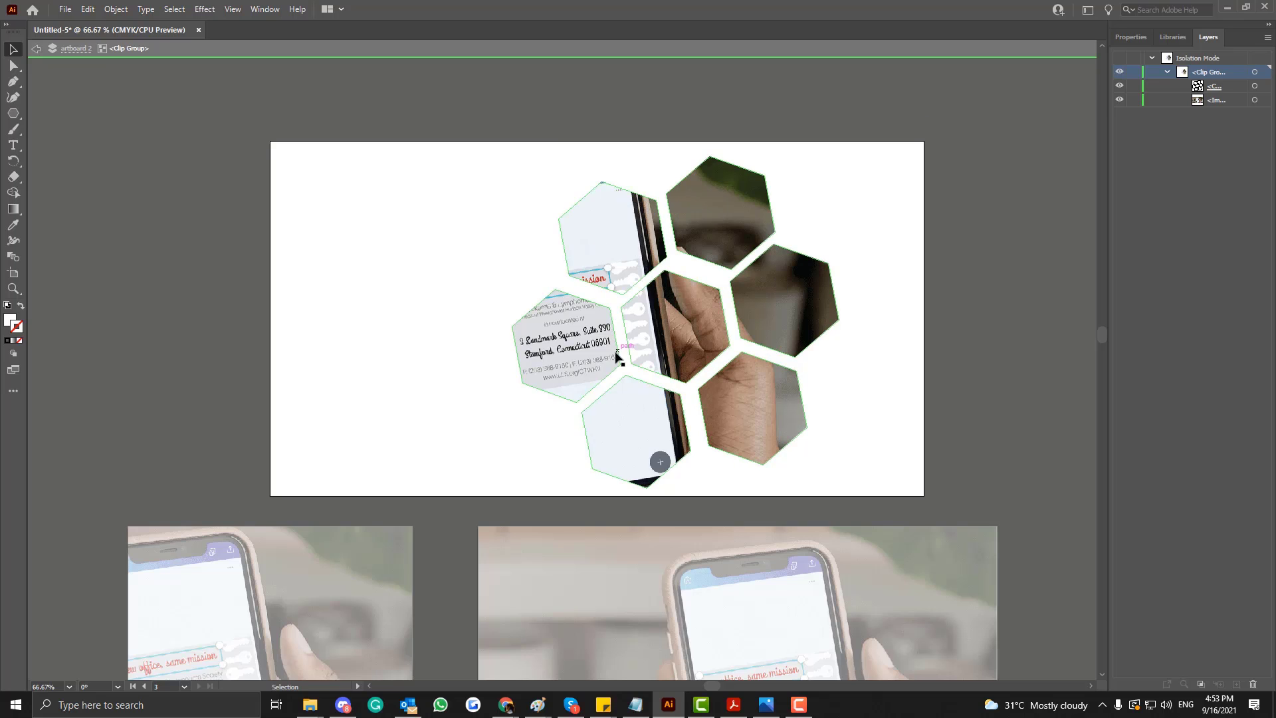
Isolate the photo inside the clip group, shift it far right behind the hexagons, and exit isolation mode.
{"action": "double_click", "coordinate": [684, 314]}
{"action": "left_click_drag", "start_coordinate": [683, 314], "coordinate": [953, 319]}
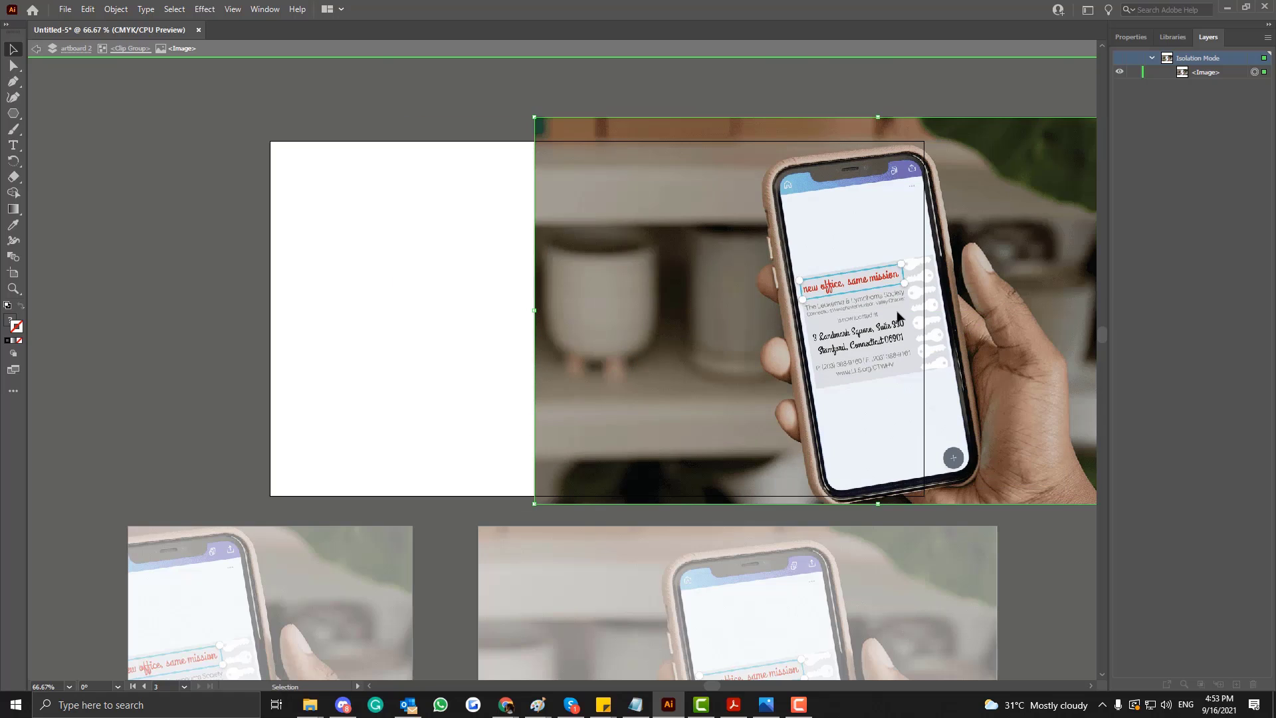
{"action": "double_click", "coordinate": [376, 301]}
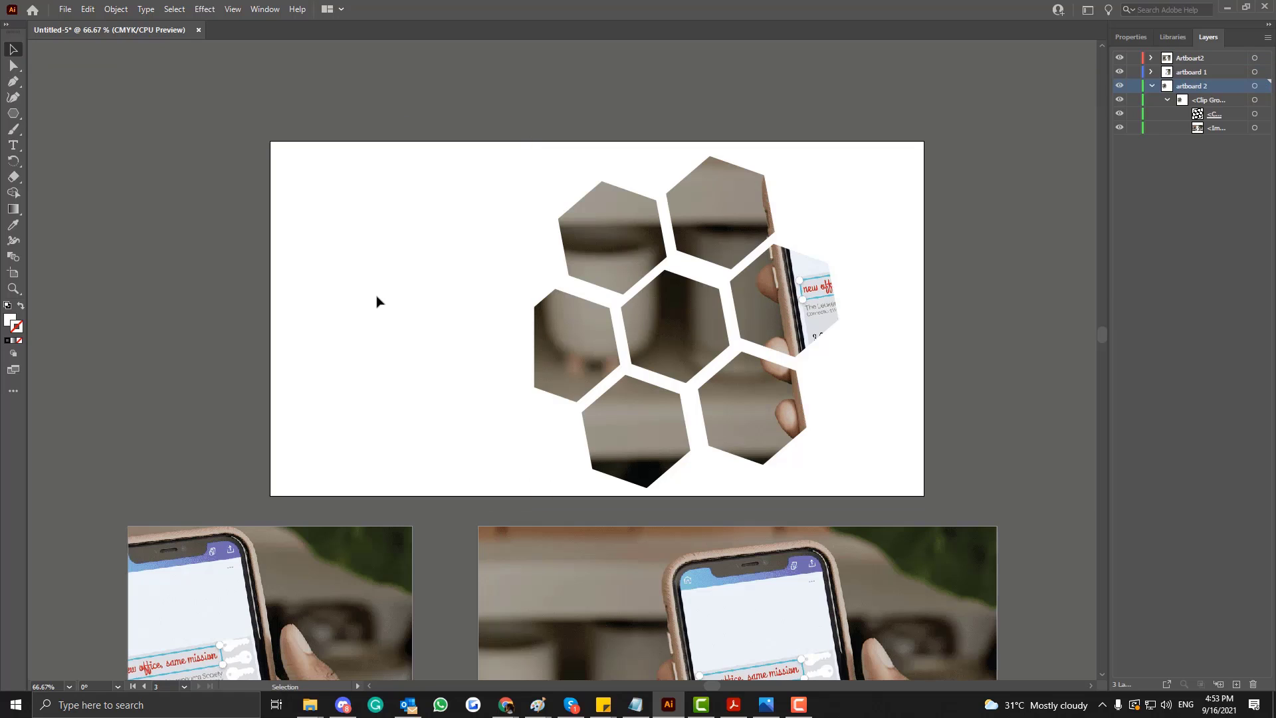
{"action": "scroll", "coordinate": [376, 301], "scroll_direction": "down", "scroll_amount": 3}
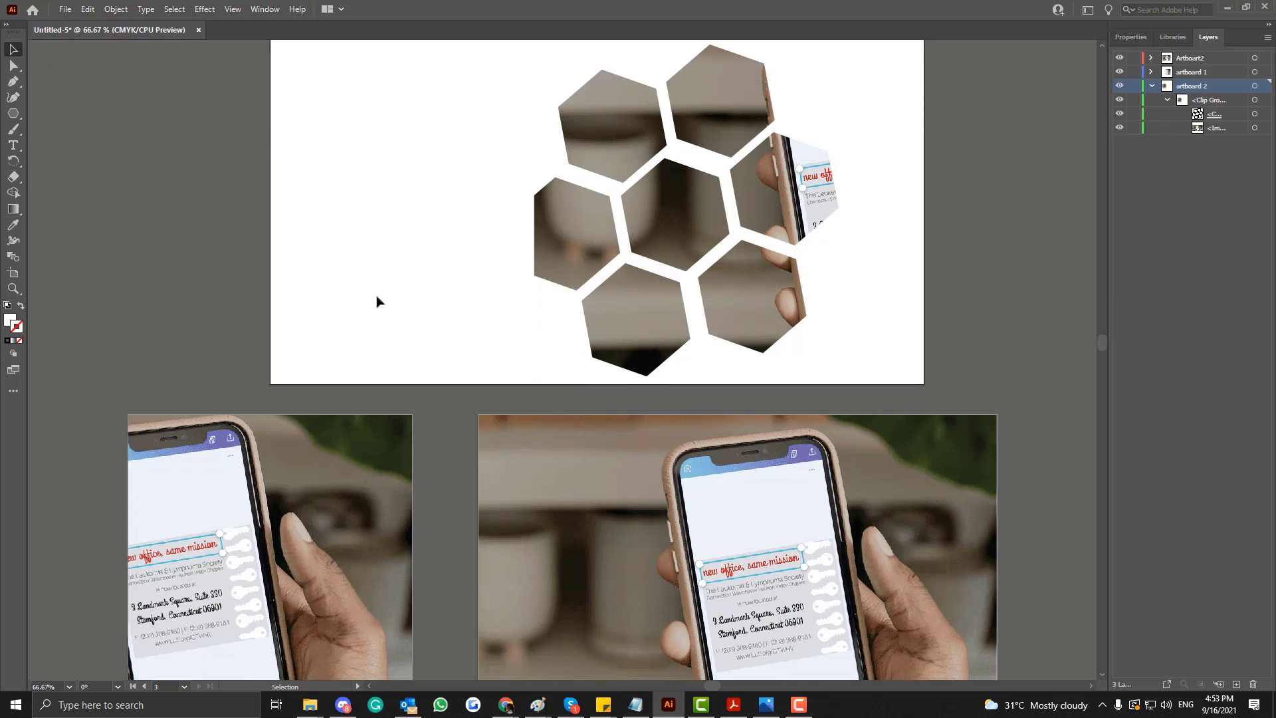